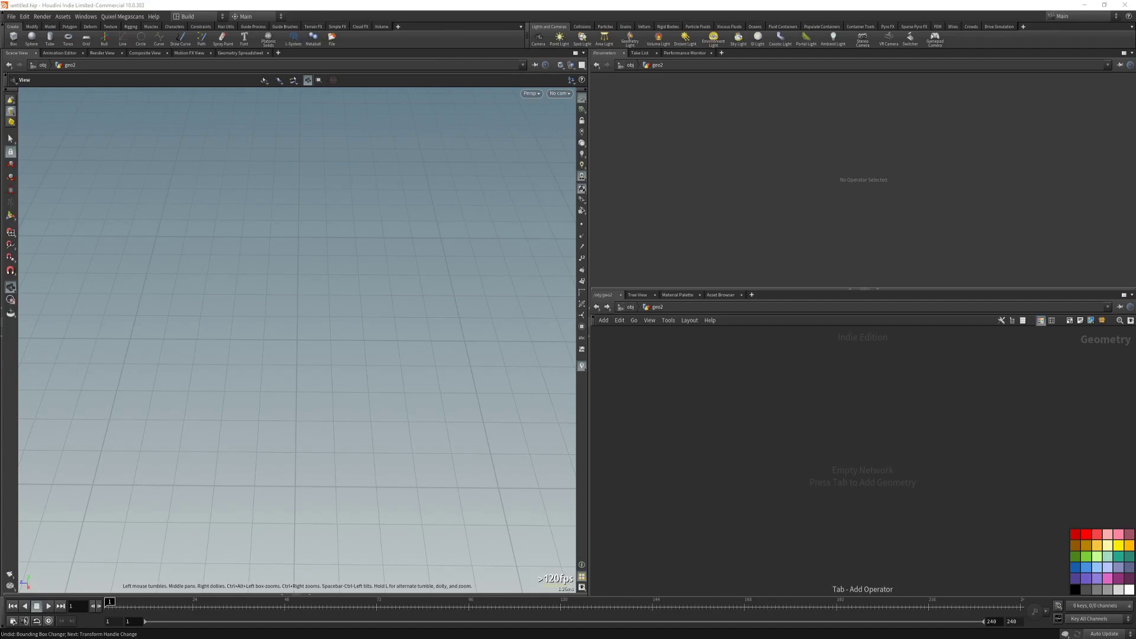
Add a Box node to the empty geometry network and show it in the left orthographic view.
left_click_drag(353, 414, 240, 390)
key("space+4")
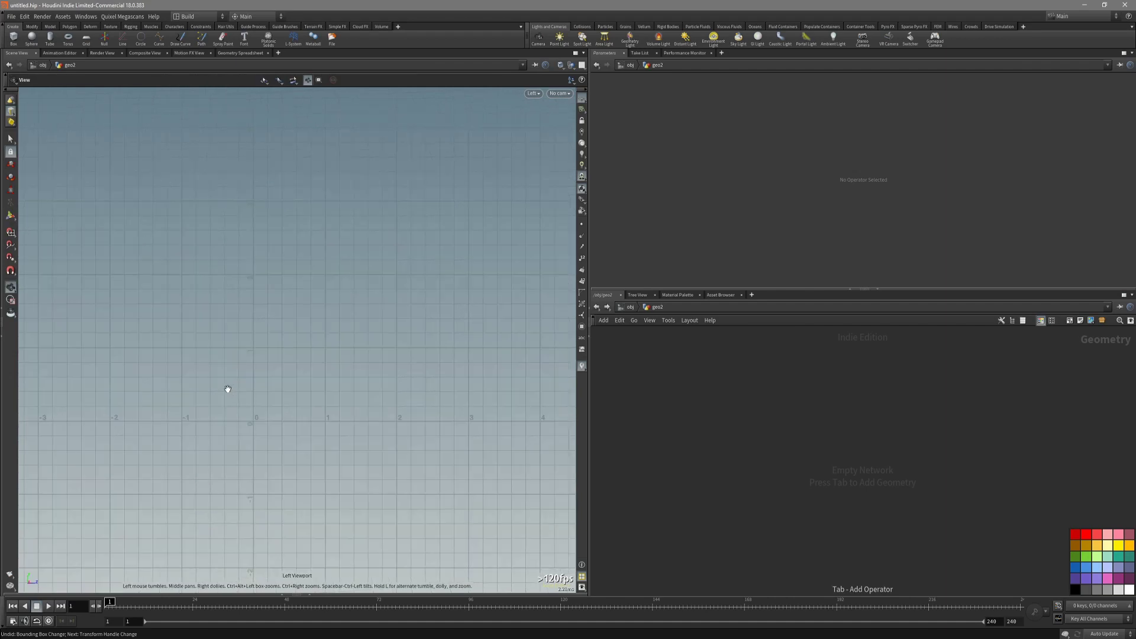
right_click_drag(261, 410, 240, 433)
middle_click_drag(240, 434, 314, 439)
right_click_drag(315, 439, 366, 422)
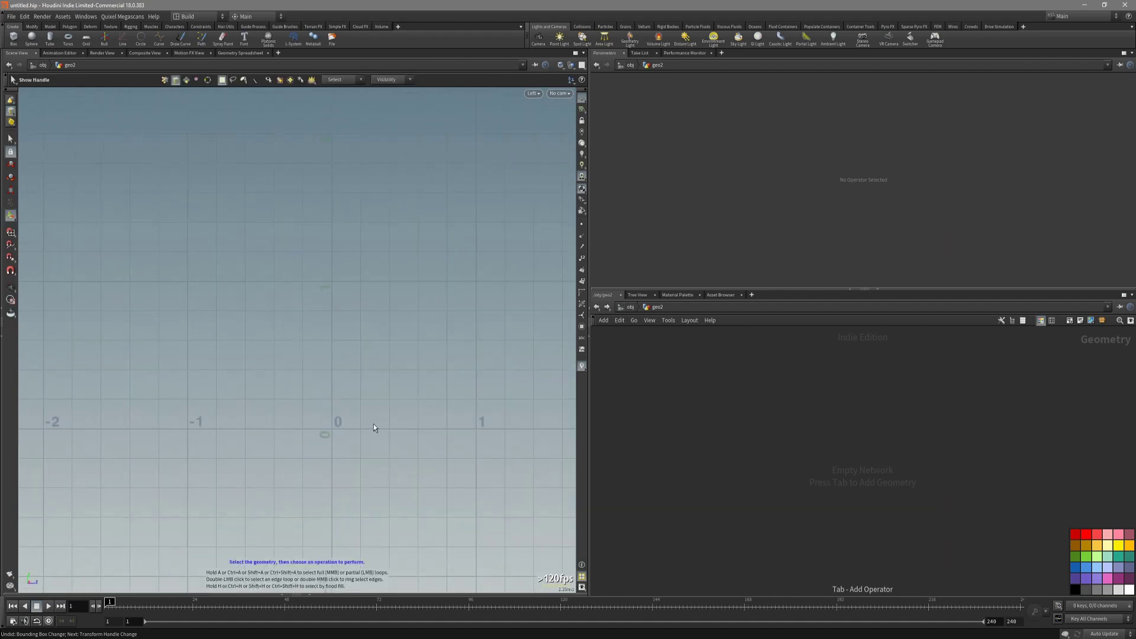
middle_click_drag(384, 423, 320, 423)
right_click_drag(320, 422, 353, 421)
key("Tab")
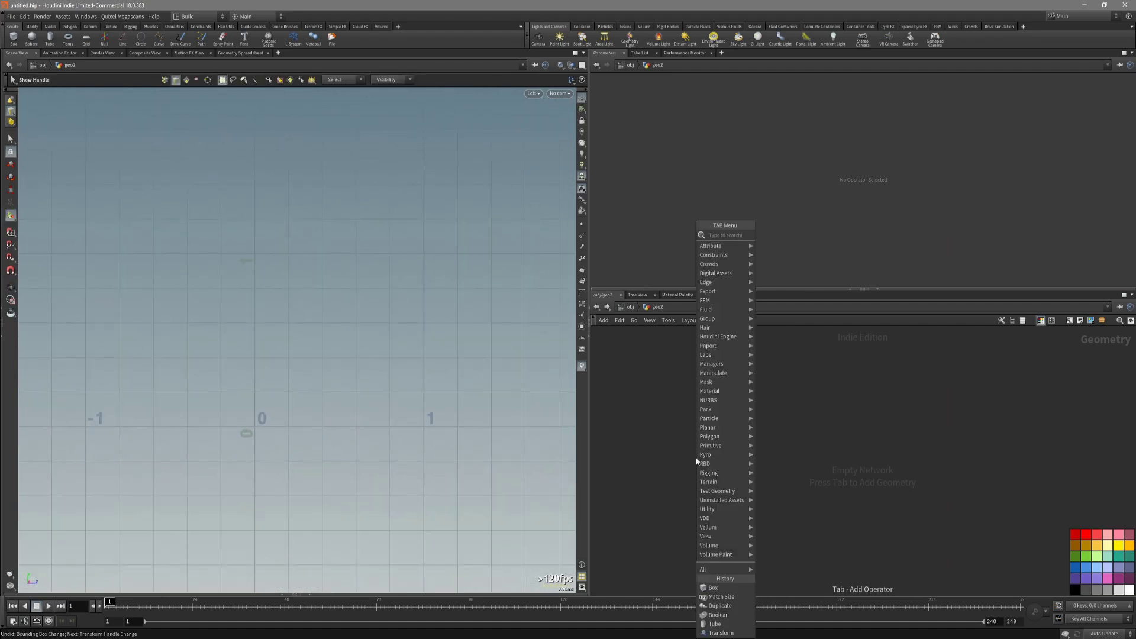
type("box")
key("Return")
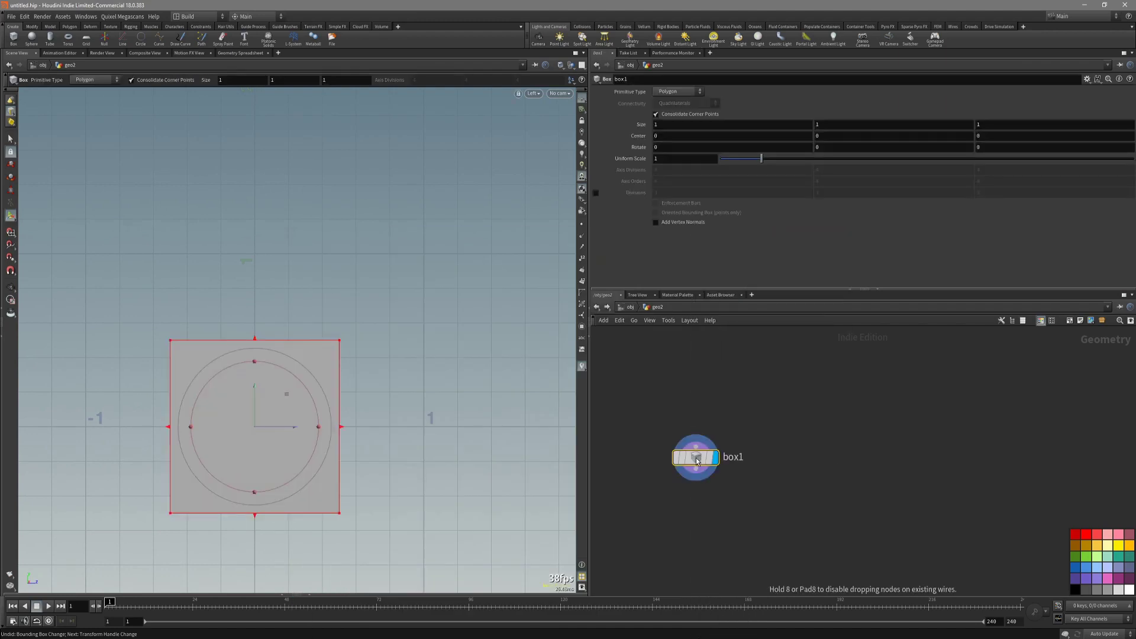
Set the box's size to 10 along Z and 0.3 along Y.
type("10")
key("Return")
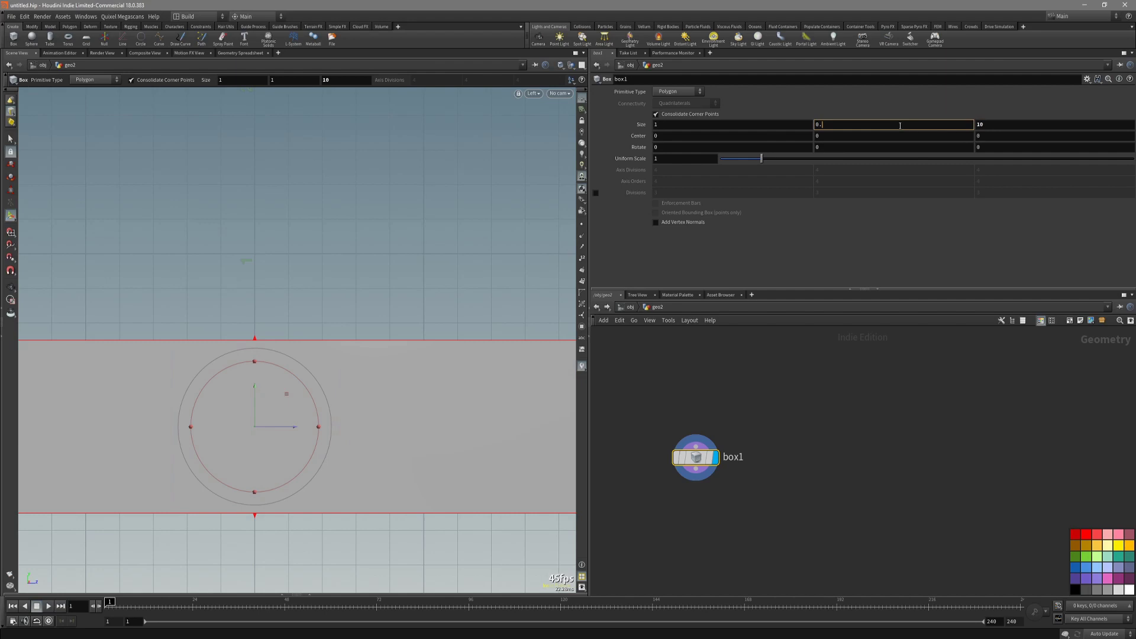
key("Return")
scroll(361, 362, "down", 3)
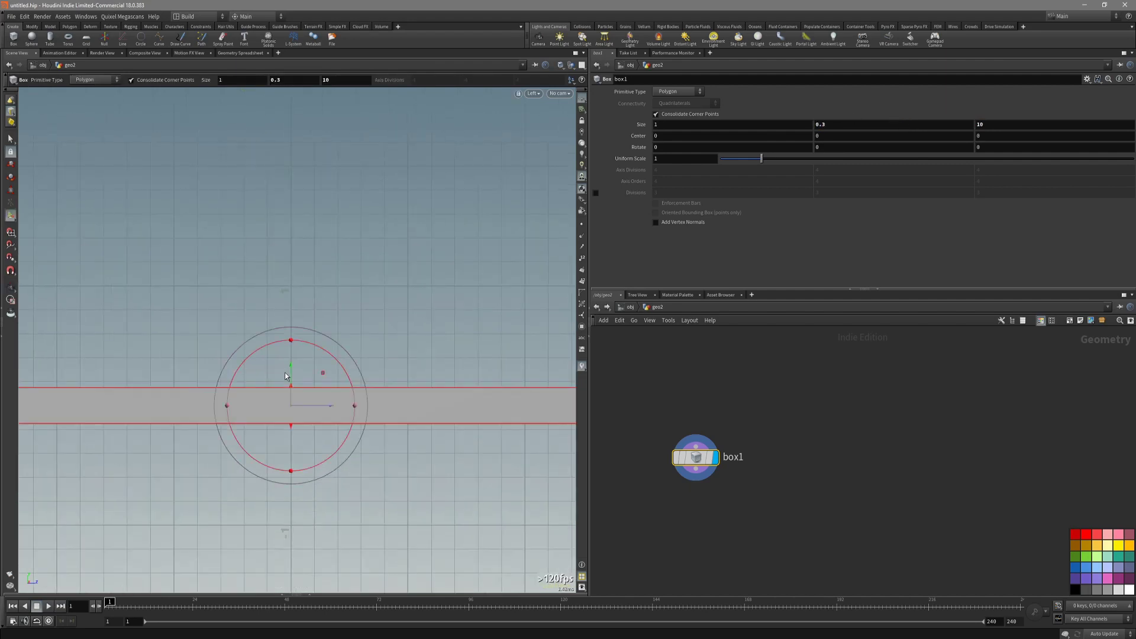
key("space+1")
left_click_drag(286, 387, 362, 399, "alt")
key("3")
left_click_drag(349, 333, 340, 408)
key("Return")
key("4")
right_click(299, 390)
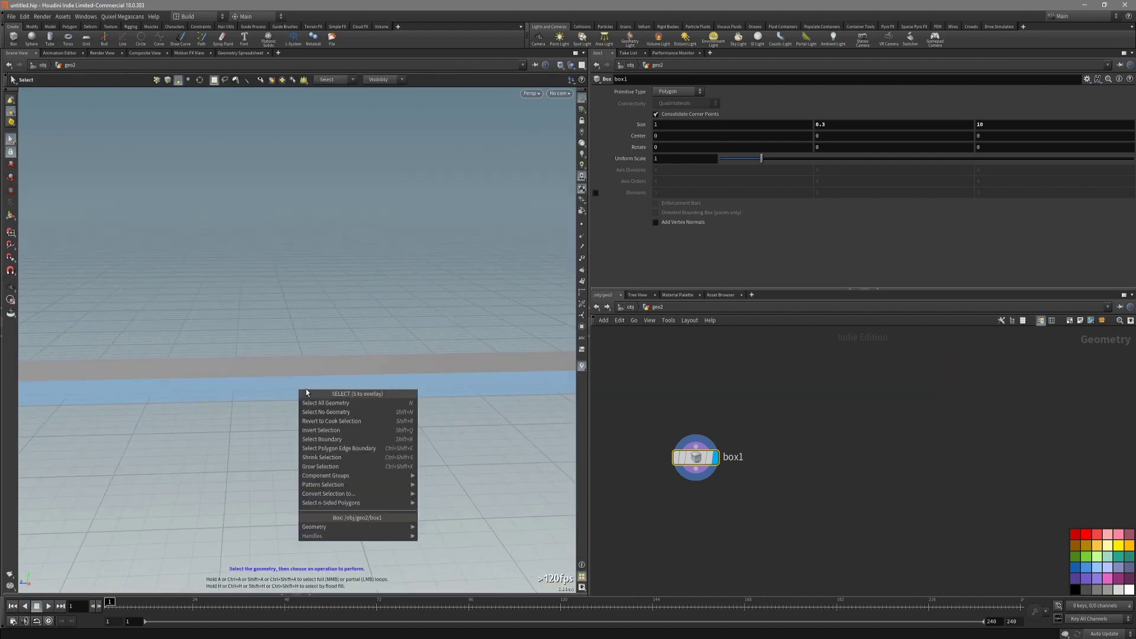
key("Escape")
Move the box down about 0.03 units along Y with its transform handle.
key("Return")
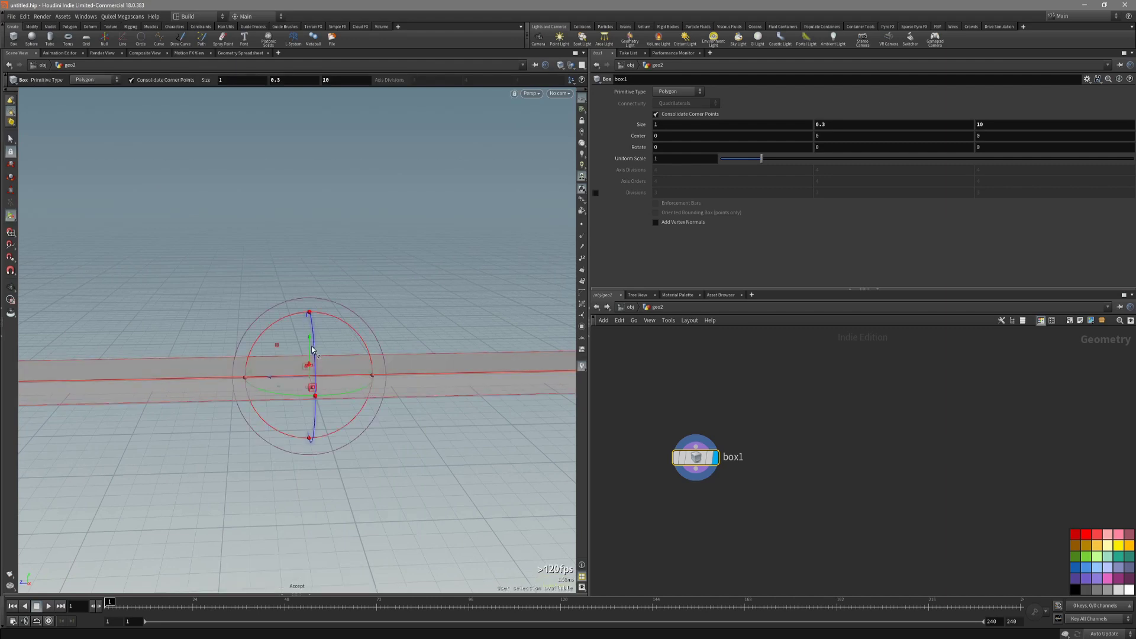
key("Escape")
mouse_move(313, 349)
left_mouse_down()
mouse_move(340, 392)
mouse_move(361, 399)
mouse_move(317, 347)
mouse_move(324, 360)
left_mouse_up()
key("Escape")
key("Return")
left_click(579, 102)
left_click(580, 102)
key("Escape")
left_click_drag(355, 295, 472, 362)
key("Return")
left_click_drag(457, 302, 385, 342, "alt")
key("s")
Add a Match Size node fed by the box's output and display its result.
mouse_move(704, 472)
left_mouse_down()
mouse_move(727, 404)
mouse_move(697, 469)
left_mouse_up()
key("Tab")
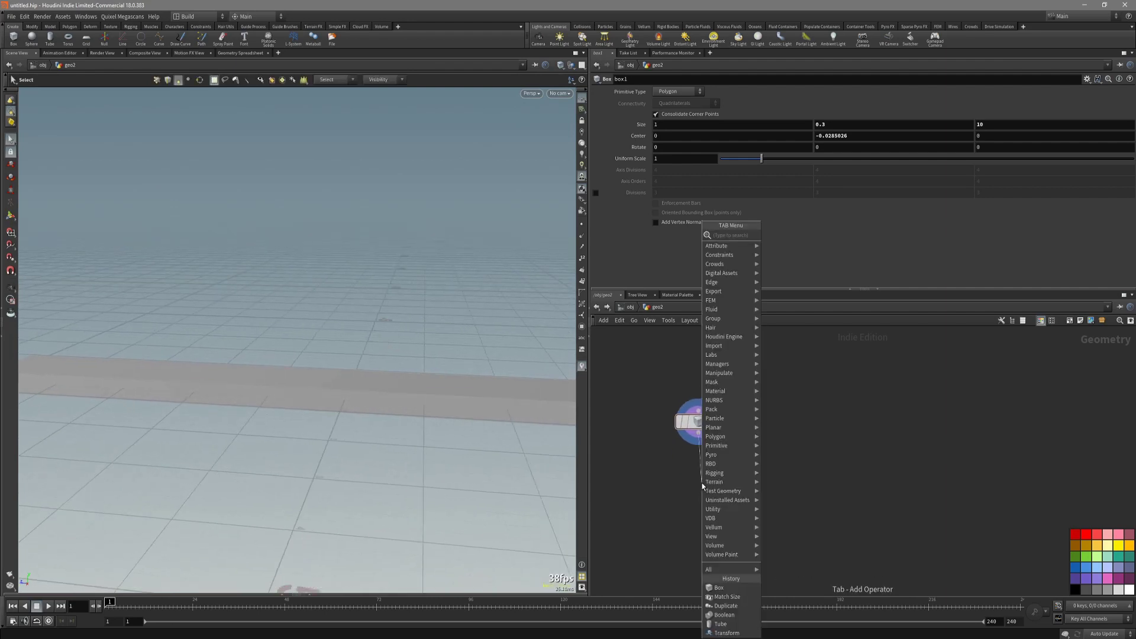
type("mat")
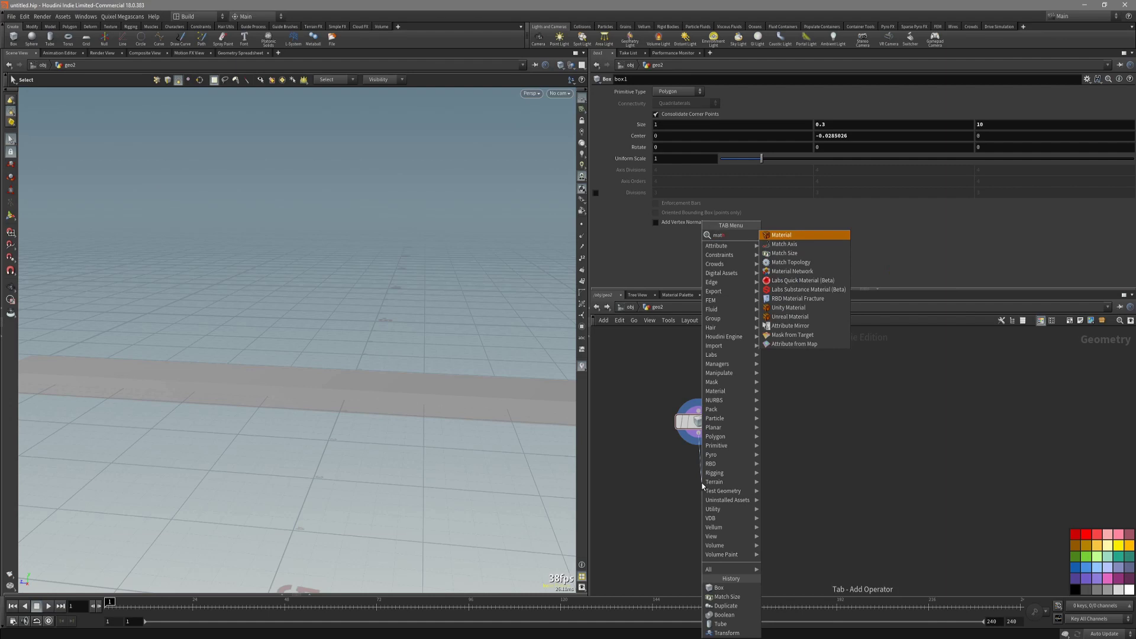
key("Return")
left_click(701, 482)
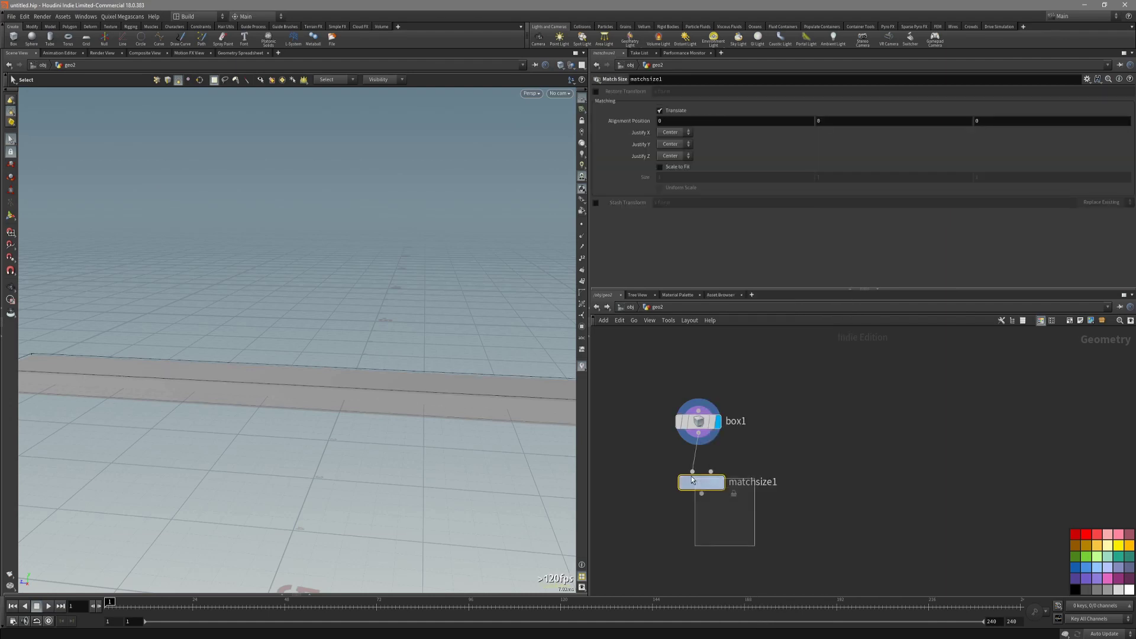
Move the box1 node further above matchsize1 in the network and select matchsize1 again.
left_click_drag(382, 387, 375, 413, "alt")
right_click_drag(375, 413, 272, 416, "alt")
left_click_drag(271, 416, 332, 424, "alt")
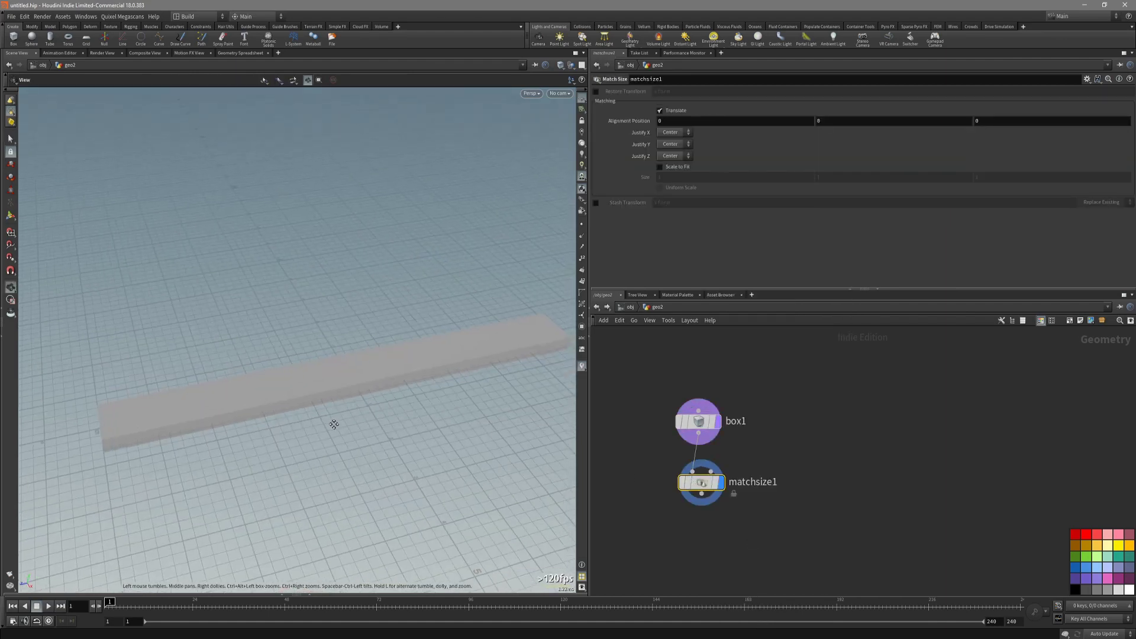
left_click_drag(109, 424, 165, 388, "alt")
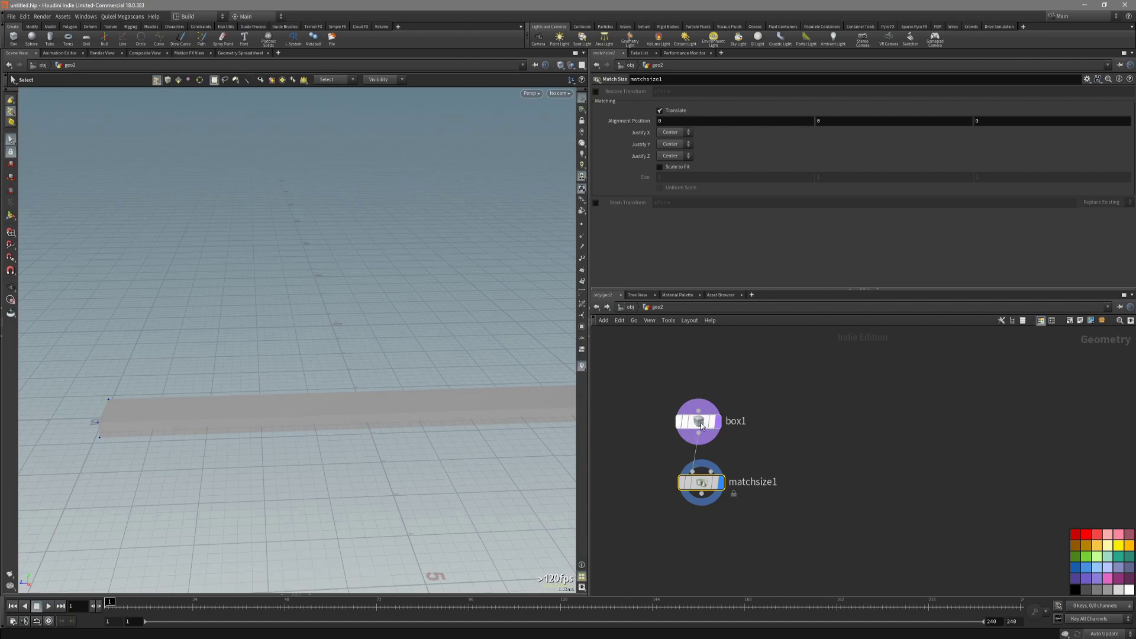
left_click(699, 422)
left_click_drag(705, 427, 691, 398)
left_click(698, 486)
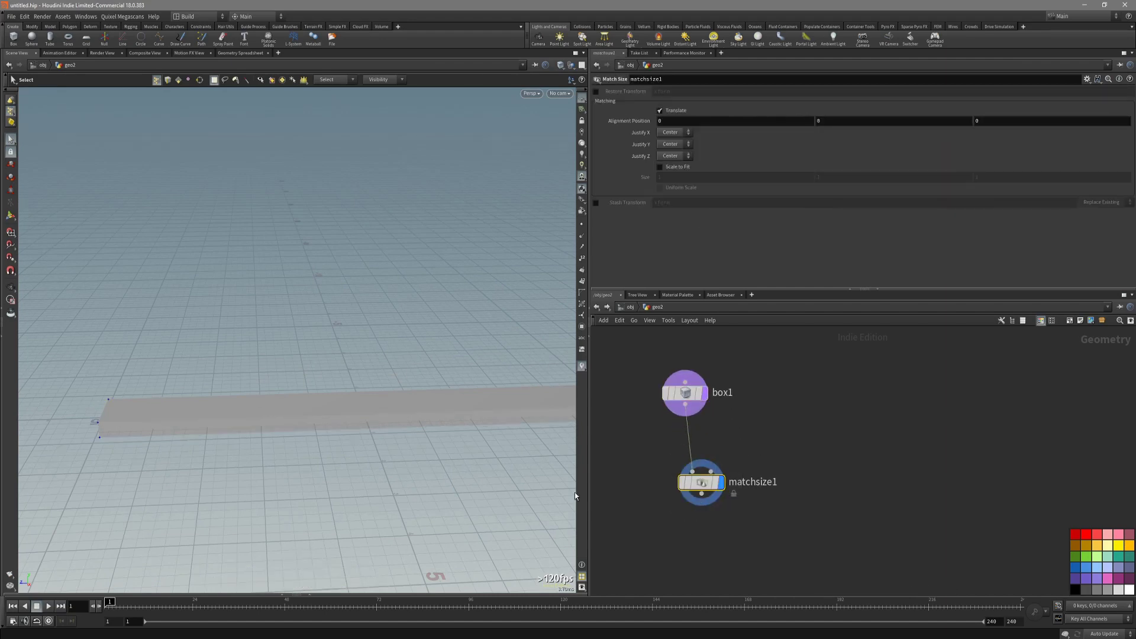
Set the Match Size node's Justify Z to Min, checking the beam in the left orthographic view.
left_click_drag(424, 430, 313, 436, "alt")
key("space+4")
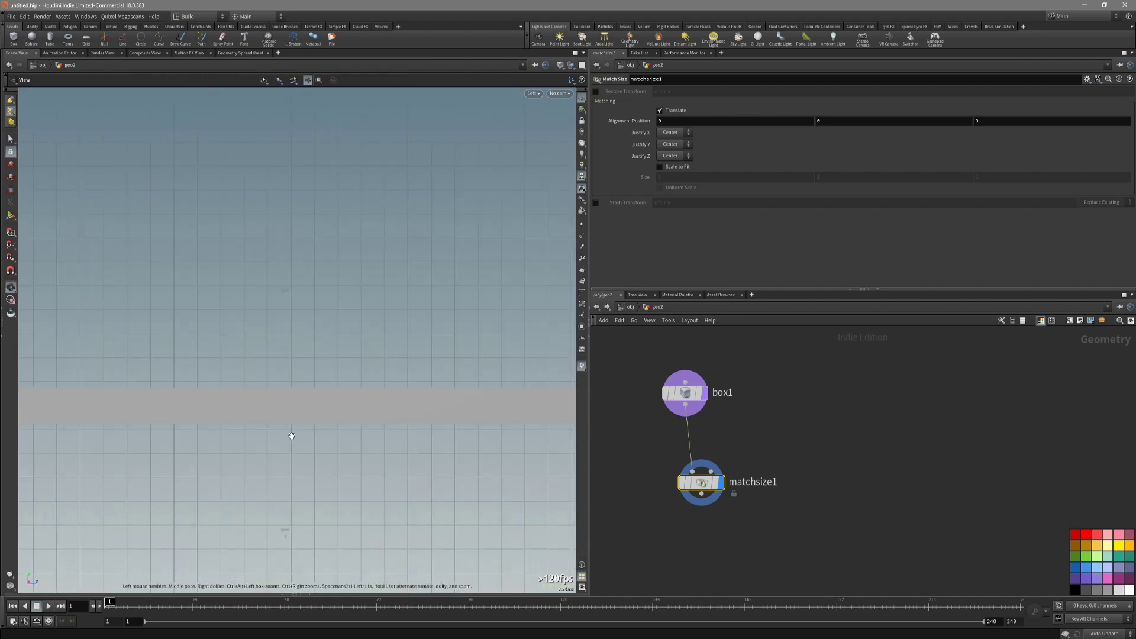
key("s")
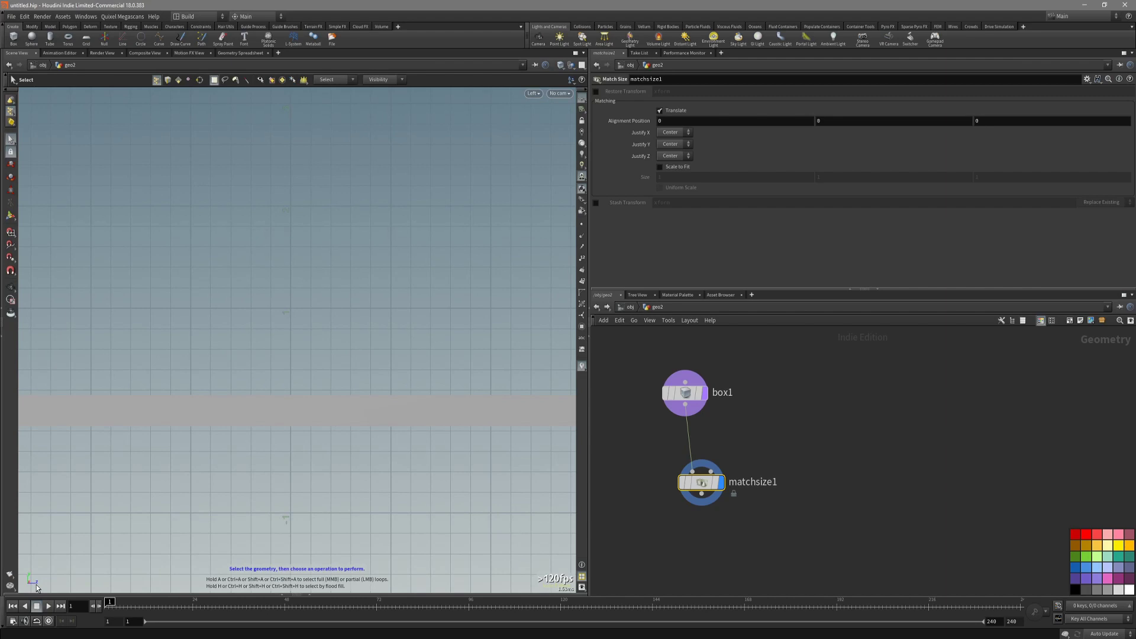
right_click_drag(337, 473, 222, 470, "alt")
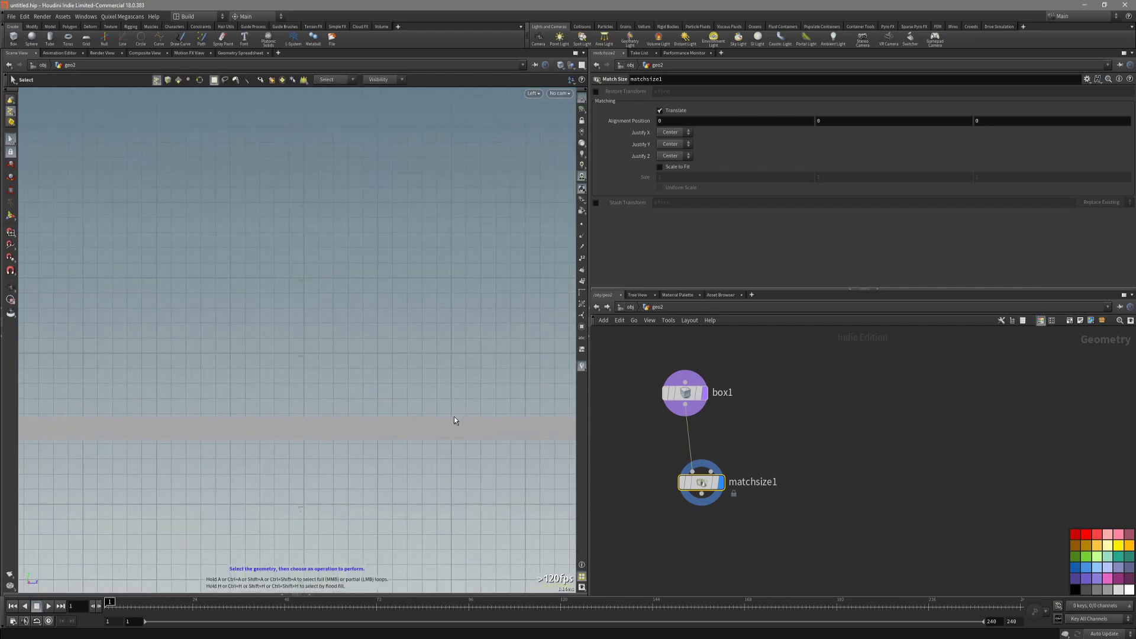
key("Escape")
key("s")
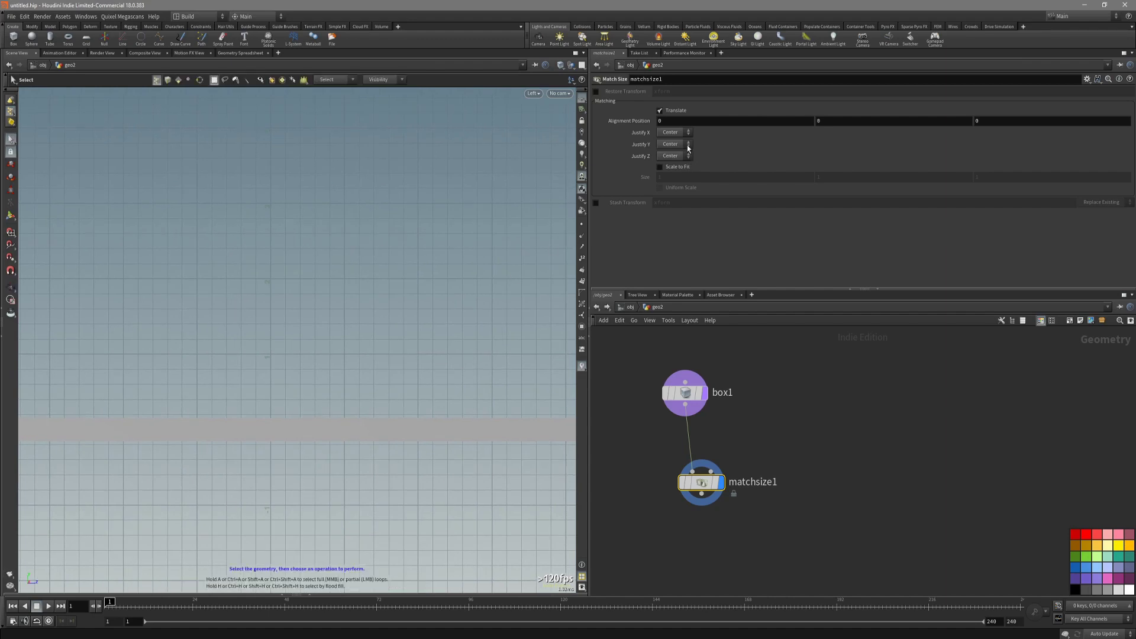
left_click(678, 176)
Set the Match Size node's Justify Y to Min so the beam rests on the ground plane.
right_click_drag(222, 438, 353, 375, "alt")
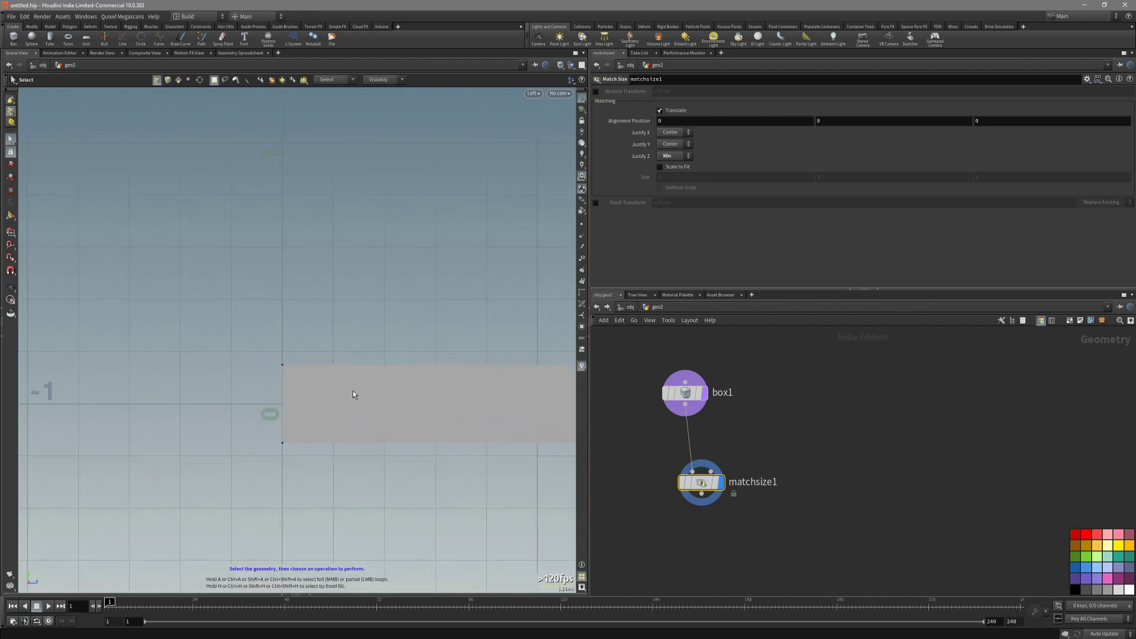
left_click_drag(353, 390, 322, 400)
right_click_drag(321, 400, 395, 393, "alt")
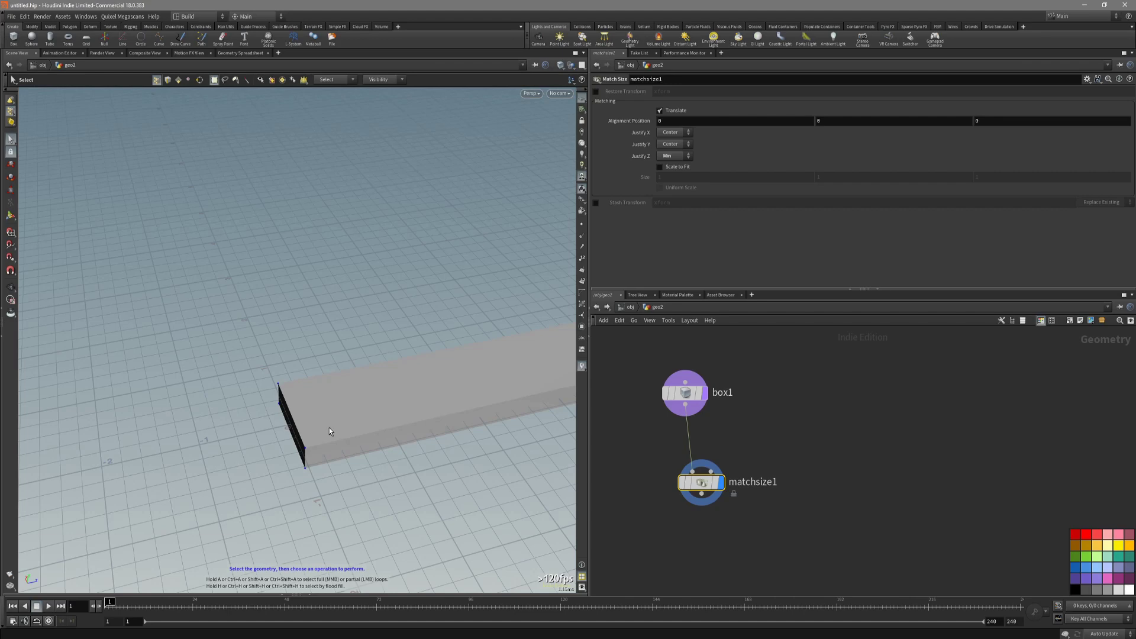
key("space+4")
key("space+1")
mouse_move(322, 427)
left_mouse_down()
mouse_move(340, 423)
mouse_move(357, 443)
mouse_move(332, 414)
mouse_move(327, 430)
mouse_move(332, 411)
mouse_move(325, 417)
left_mouse_up()
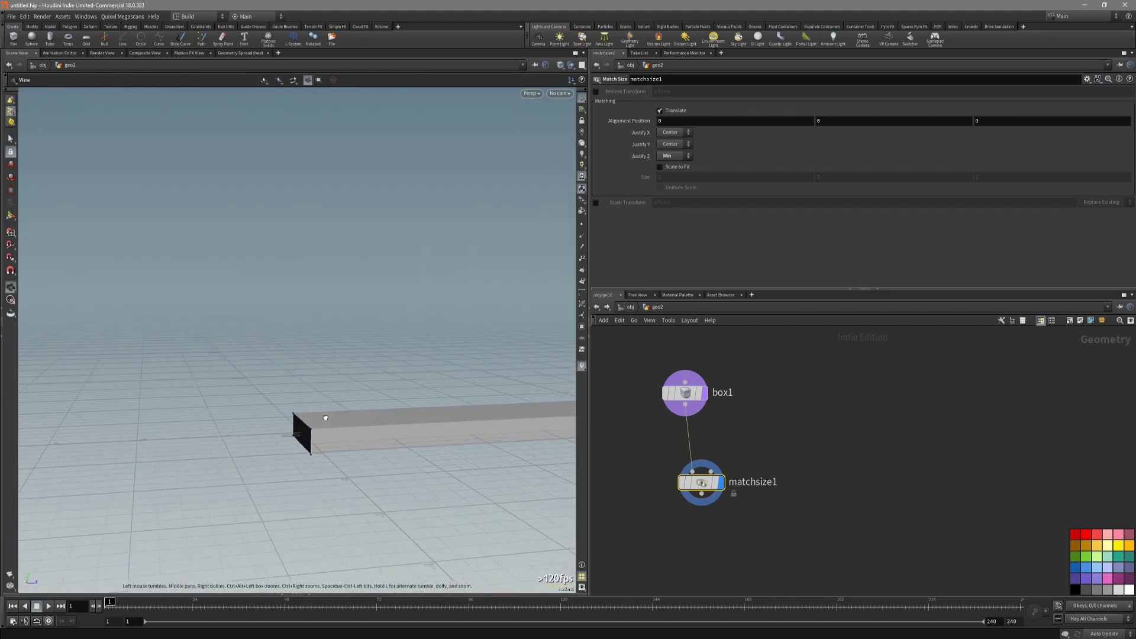
key("s")
left_click_drag(334, 459, 342, 453, "alt")
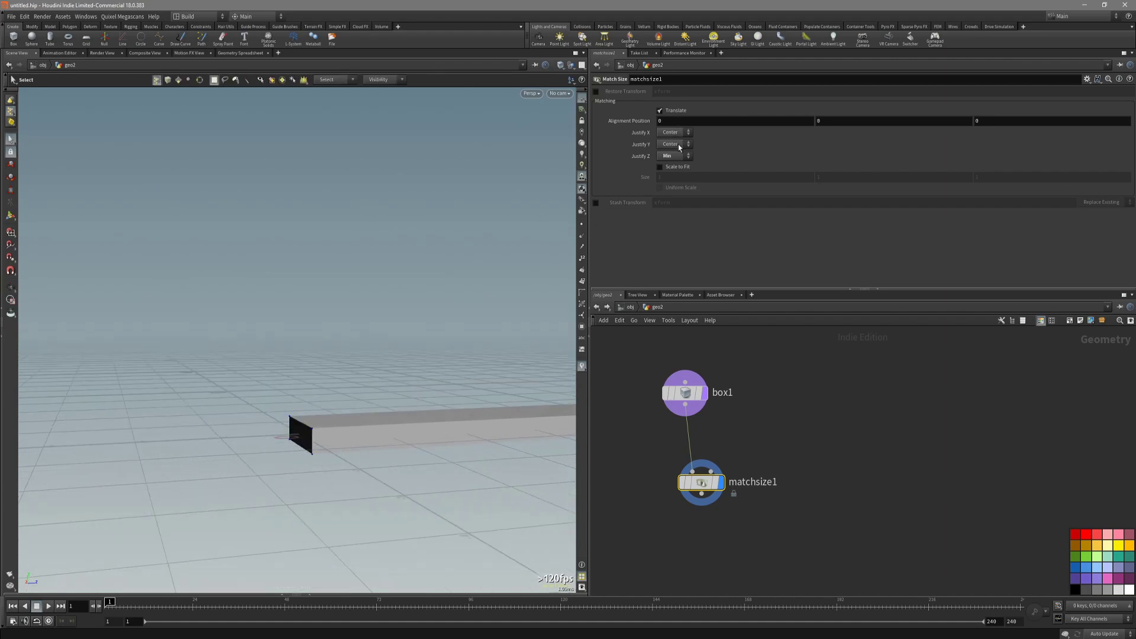
left_click(670, 165)
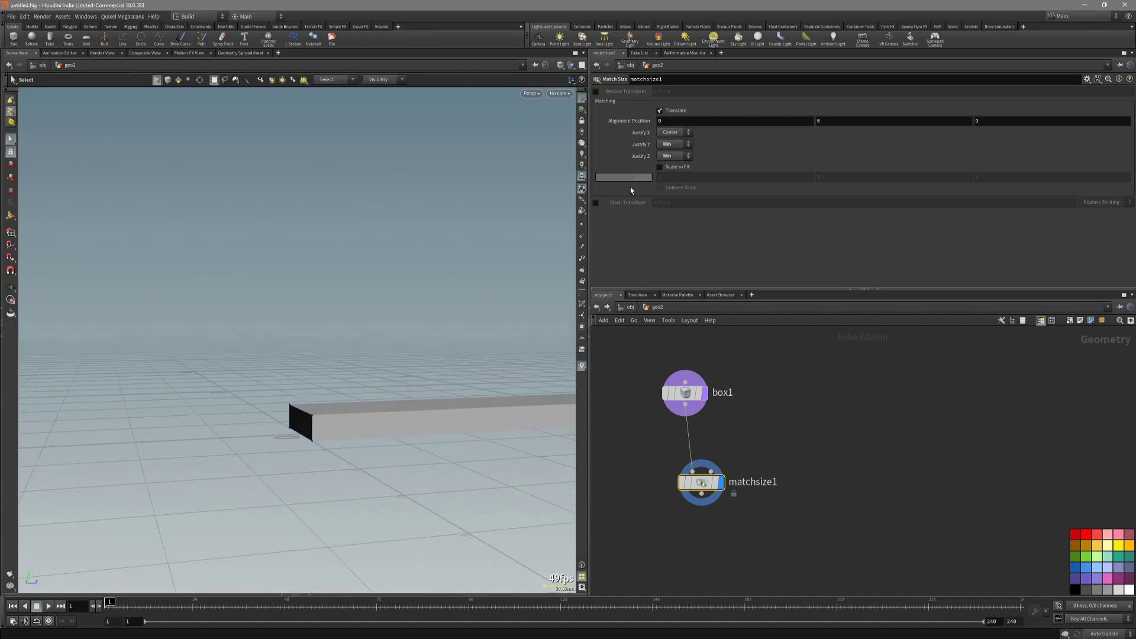
Try Min for the Match Size node's Justify X and return it to Center.
left_click_drag(388, 340, 266, 411, "alt")
key("s")
key("Escape")
key("s")
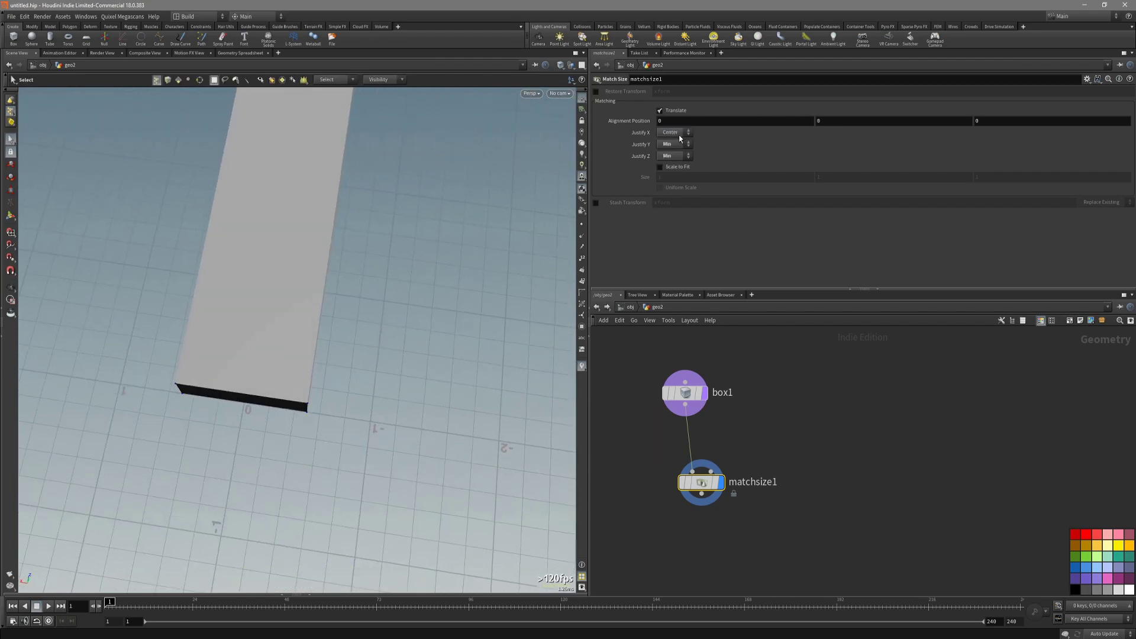
left_click(672, 152)
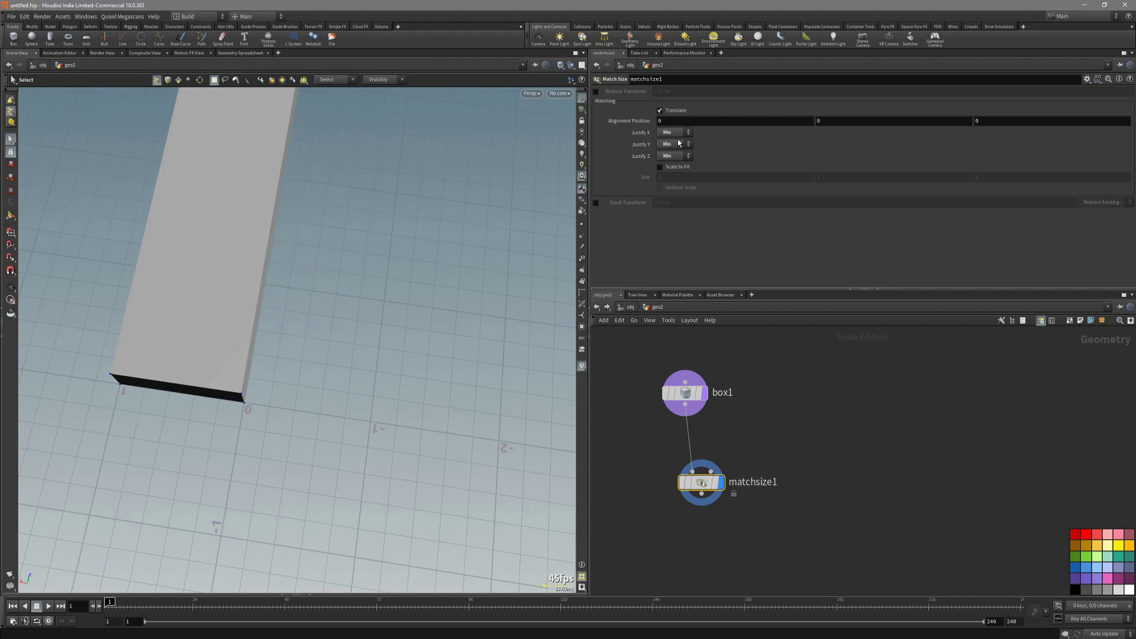
left_click(672, 160)
Examine the aligned beam's start and end against the grid along Z in the left orthographic view.
left_click_drag(317, 317, 257, 304)
key("space+4")
scroll(459, 325, "down", 5)
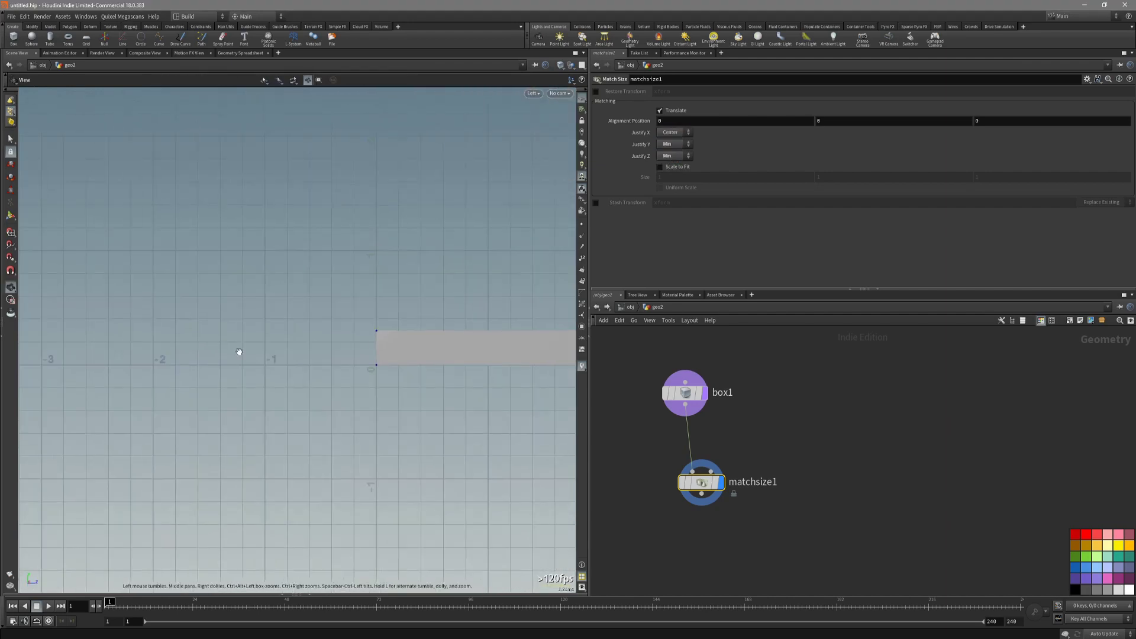
middle_click_drag(515, 340, 237, 325)
scroll(438, 320, "down", 4)
middle_click_drag(438, 313, 272, 319)
left_click_drag(339, 319, 263, 315)
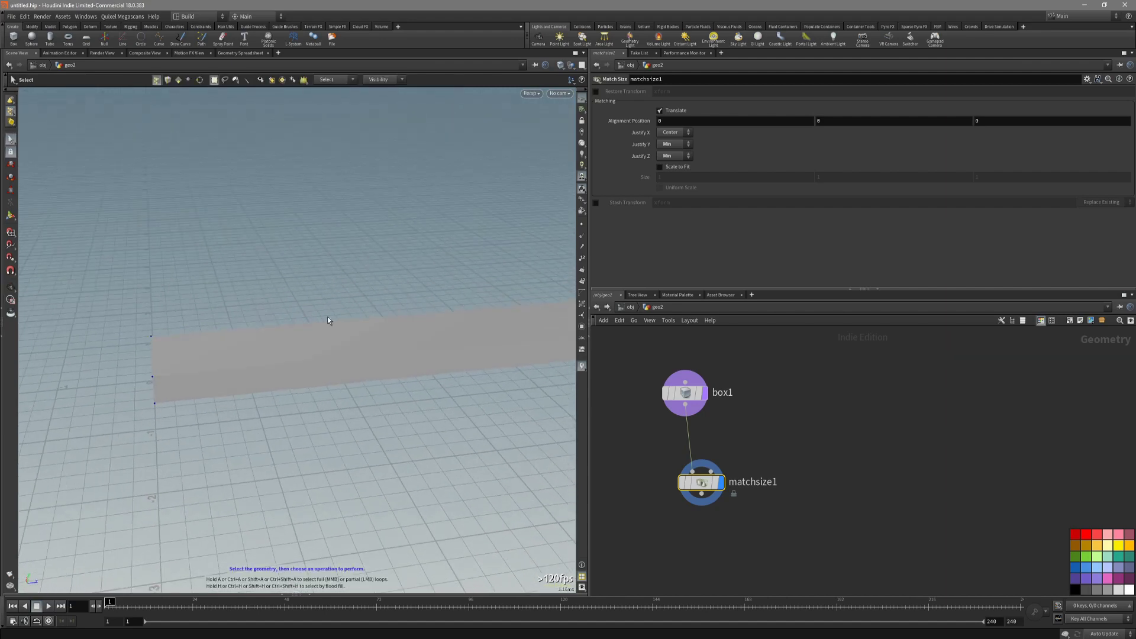
key("space+4")
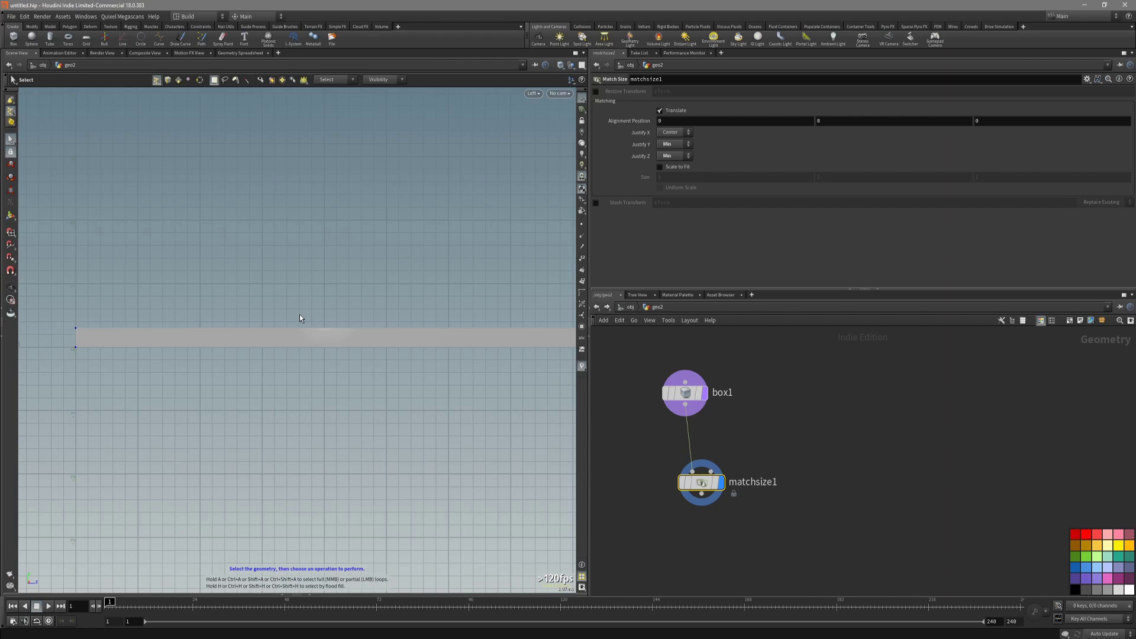
middle_click_drag(373, 293, 284, 306)
scroll(300, 318, "down", 3)
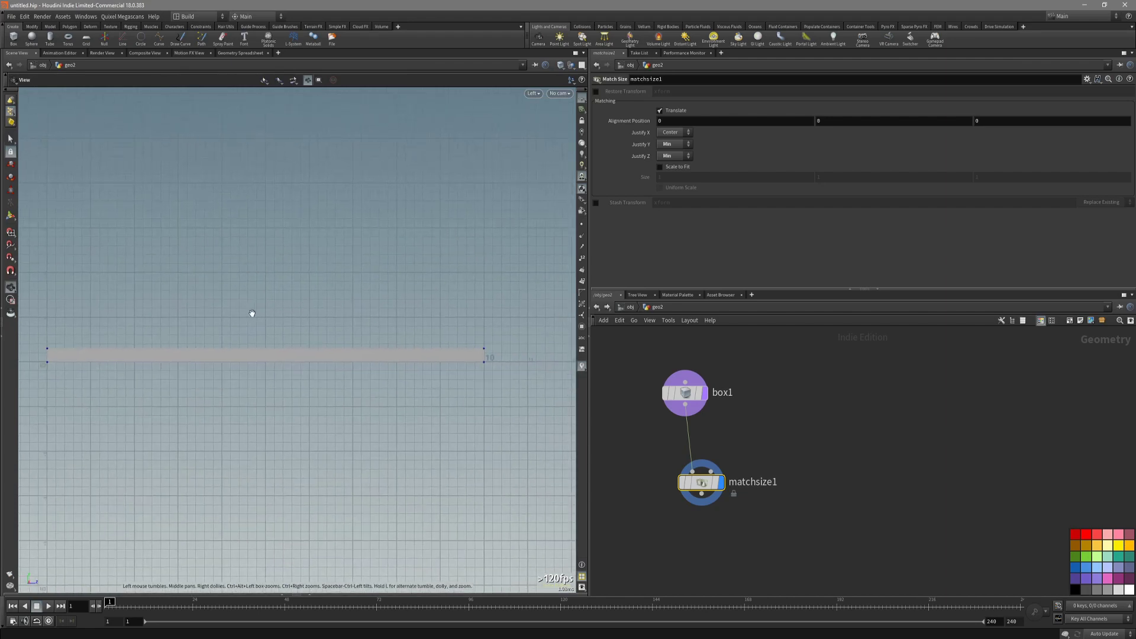
middle_click_drag(117, 342, 150, 337)
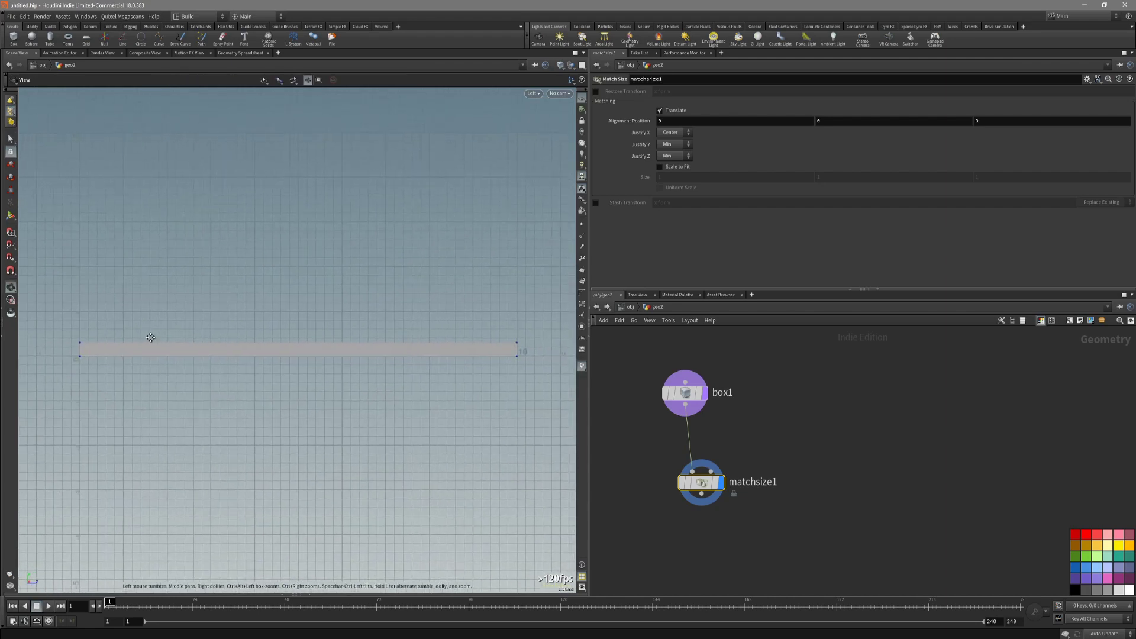
mouse_move(280, 357)
middle_mouse_down()
mouse_move(163, 354)
mouse_move(274, 363)
middle_mouse_up()
right_click_drag(275, 364, 269, 371)
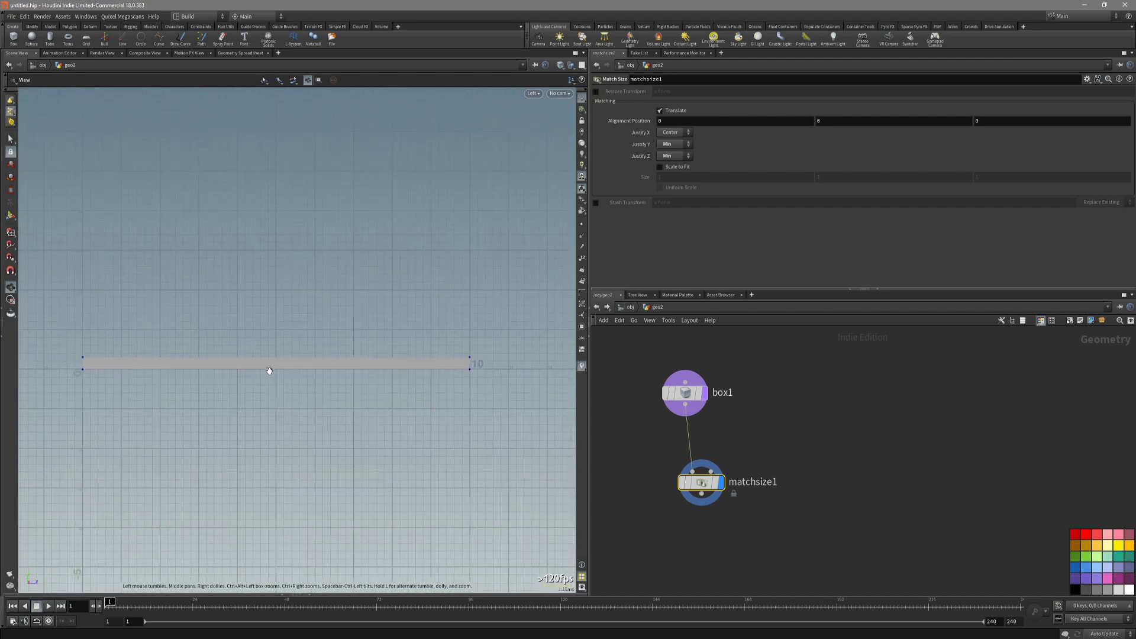
mouse_move(488, 375)
right_mouse_down()
mouse_move(489, 361)
mouse_move(530, 368)
mouse_move(503, 373)
mouse_move(589, 371)
mouse_move(496, 363)
right_mouse_up()
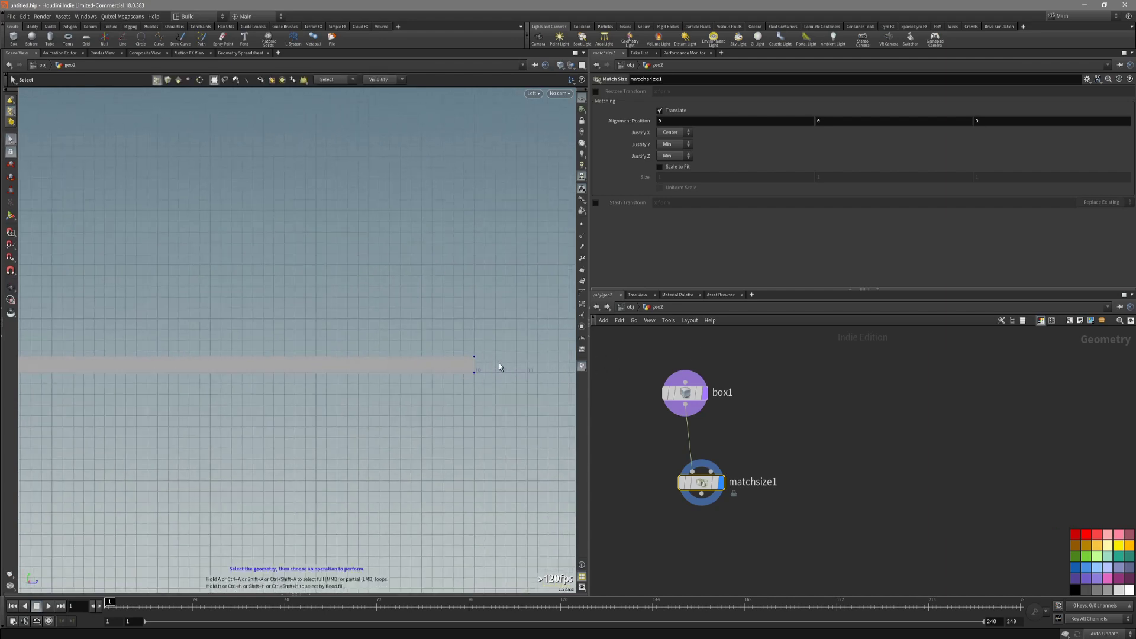
scroll(498, 366, "up", 1)
Compare the original box's size and position with the aligned beam, and select matchsize1 again.
left_click(692, 411)
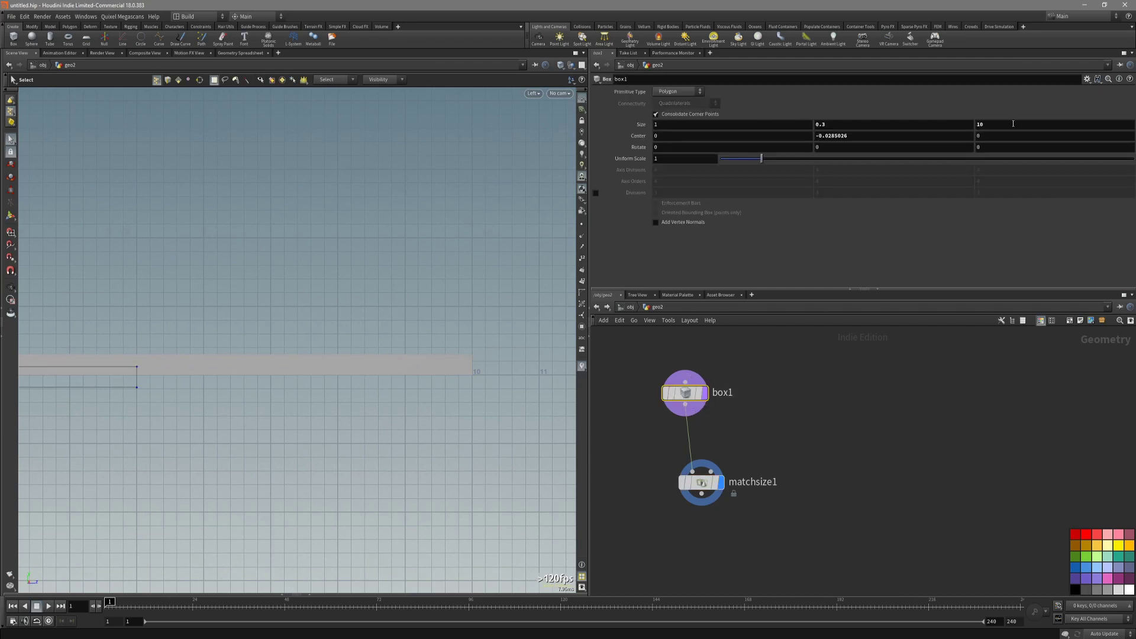
right_click_drag(403, 369, 170, 367)
middle_click_drag(171, 367, 398, 355)
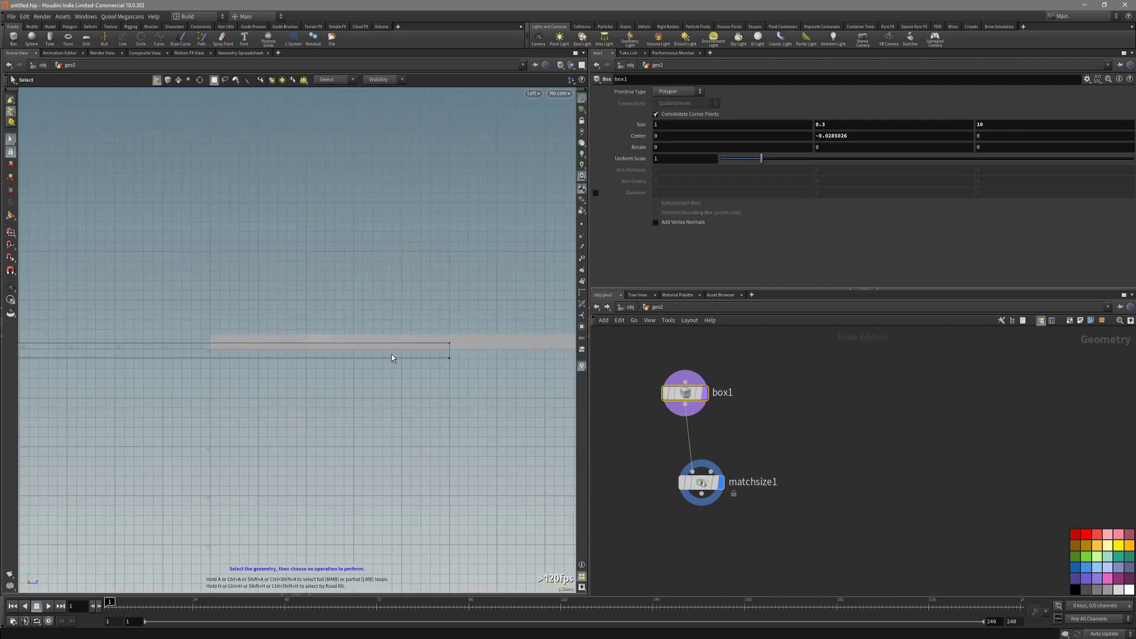
left_click(703, 500)
mouse_move(337, 329)
left_mouse_down()
mouse_move(308, 380)
mouse_move(340, 343)
mouse_move(342, 299)
mouse_move(353, 324)
left_mouse_up()
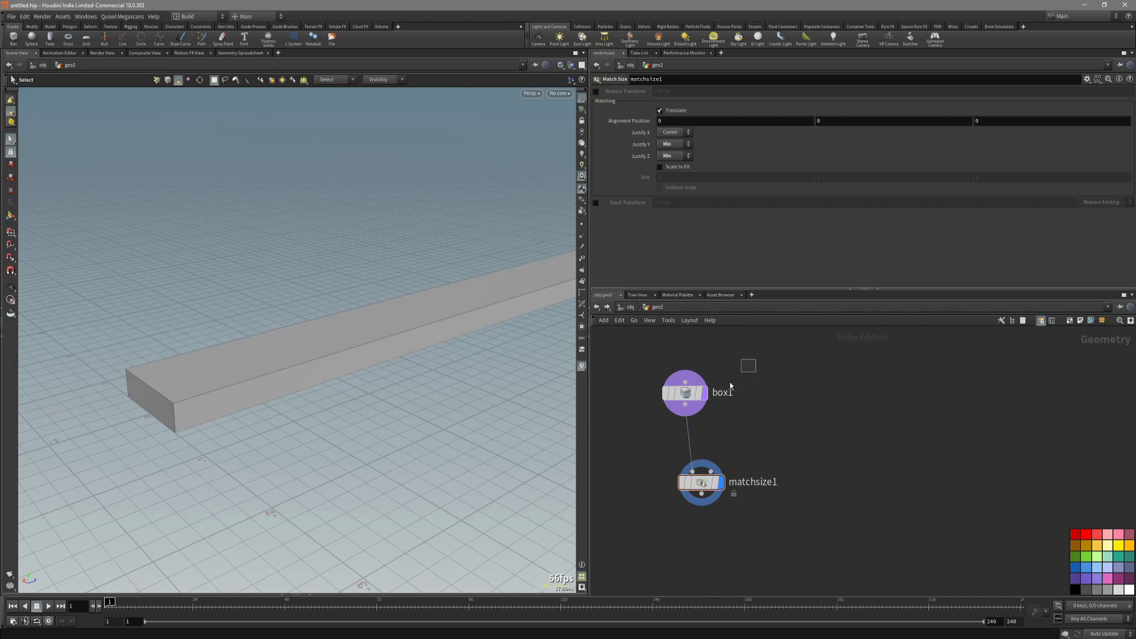
Select and display the original box1 geometry in the viewport.
left_click(686, 399)
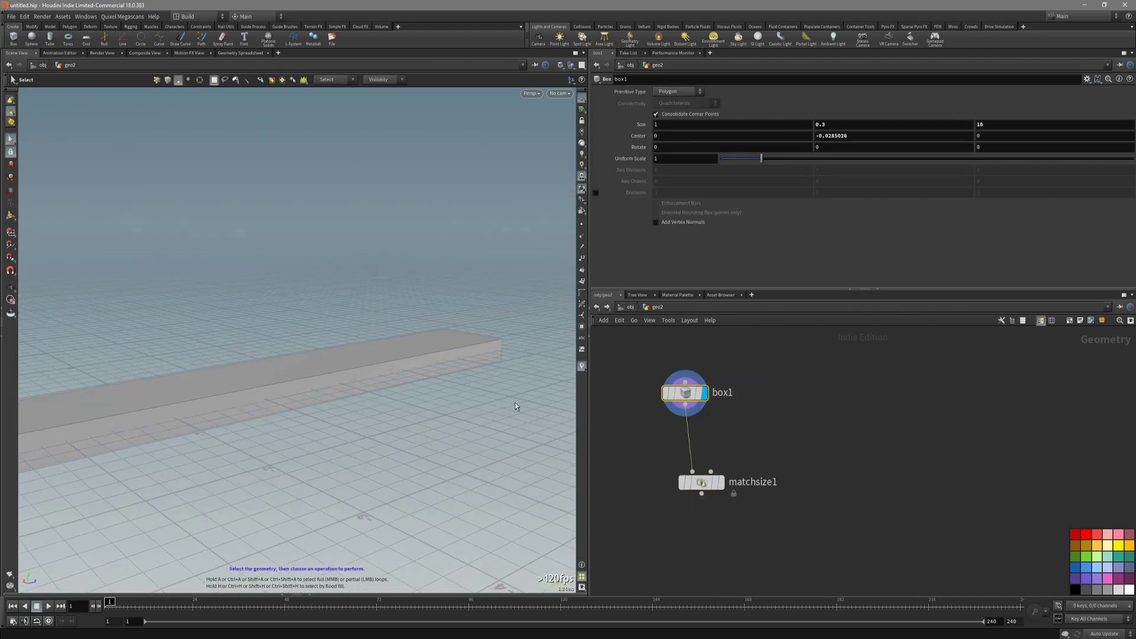
left_click_drag(516, 407, 362, 348, "alt")
key("s")
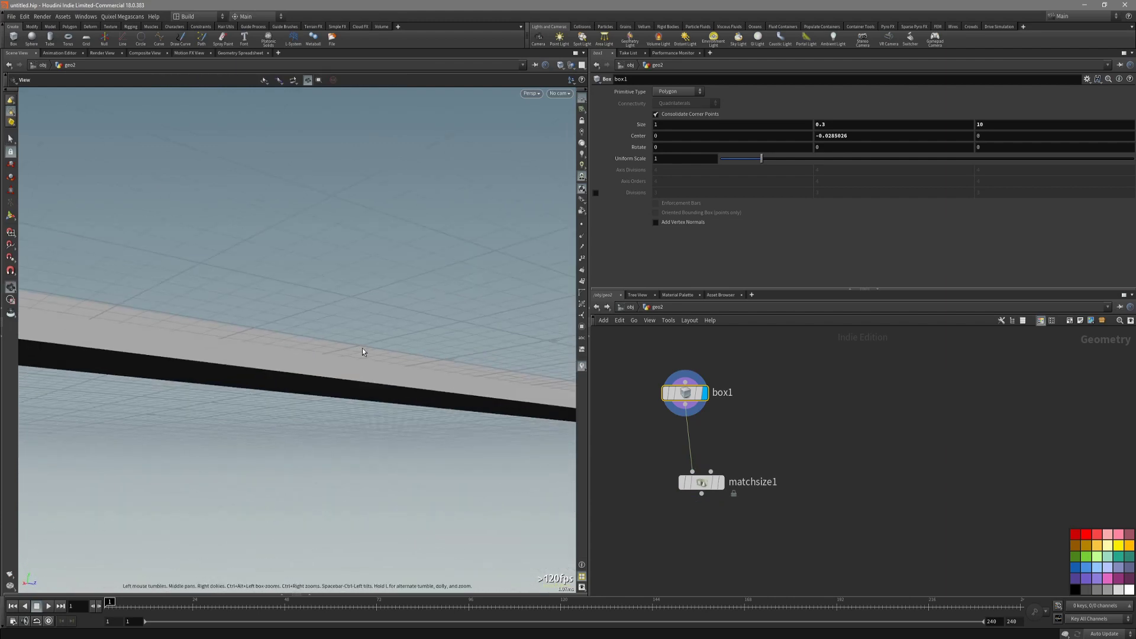
left_click(335, 392)
left_click_drag(335, 392, 361, 390, "alt")
key("c")
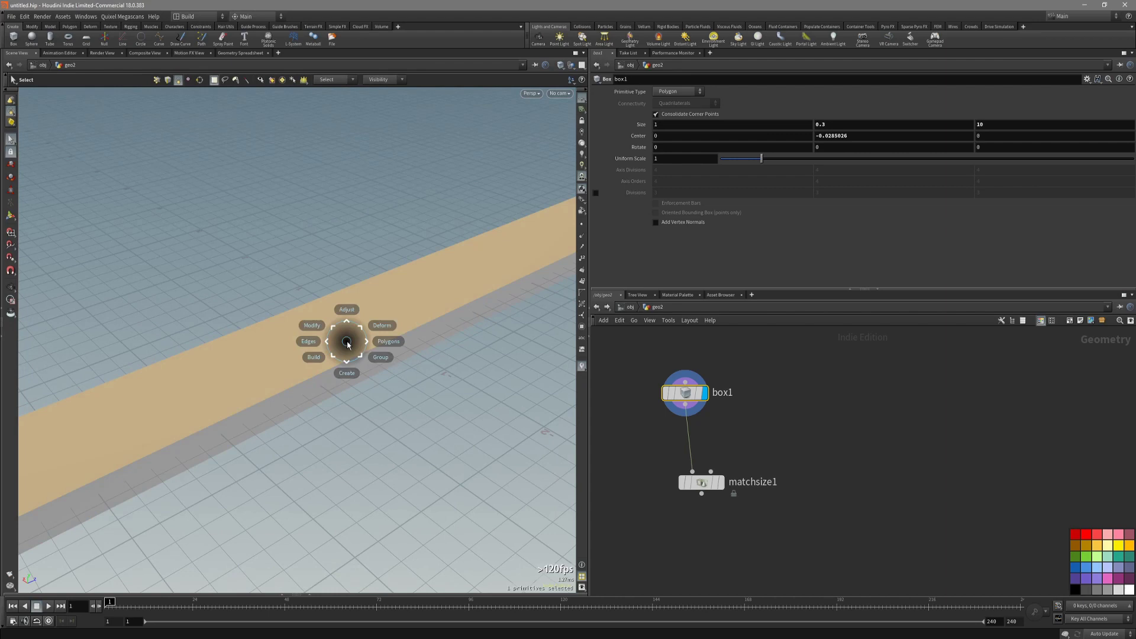
left_click(378, 344)
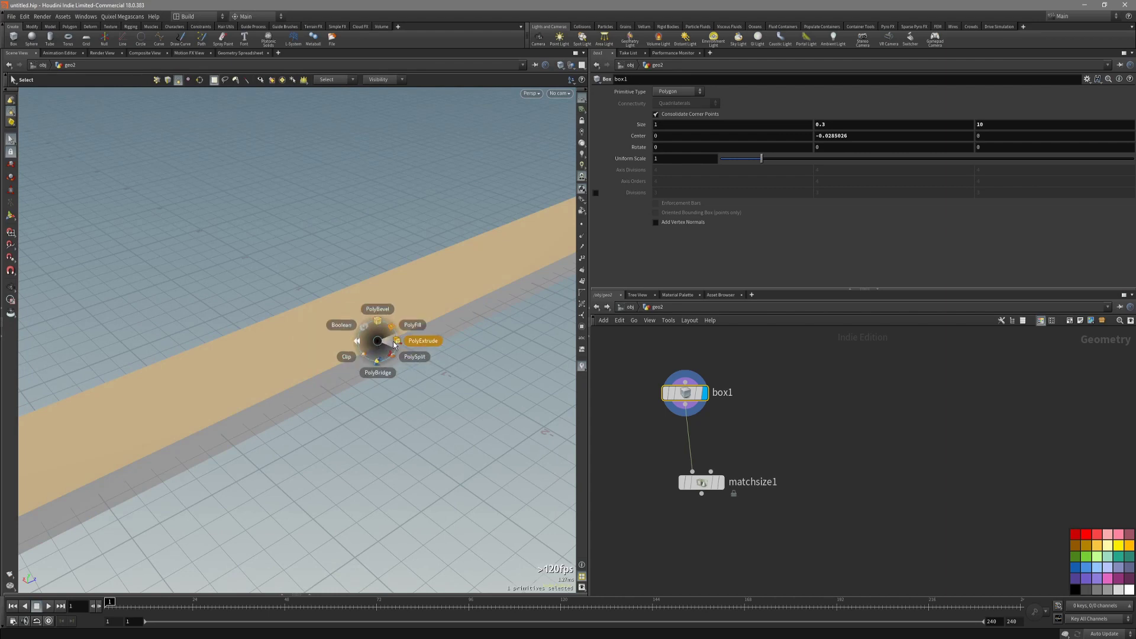
left_click(394, 345)
left_click_drag(367, 314, 371, 256)
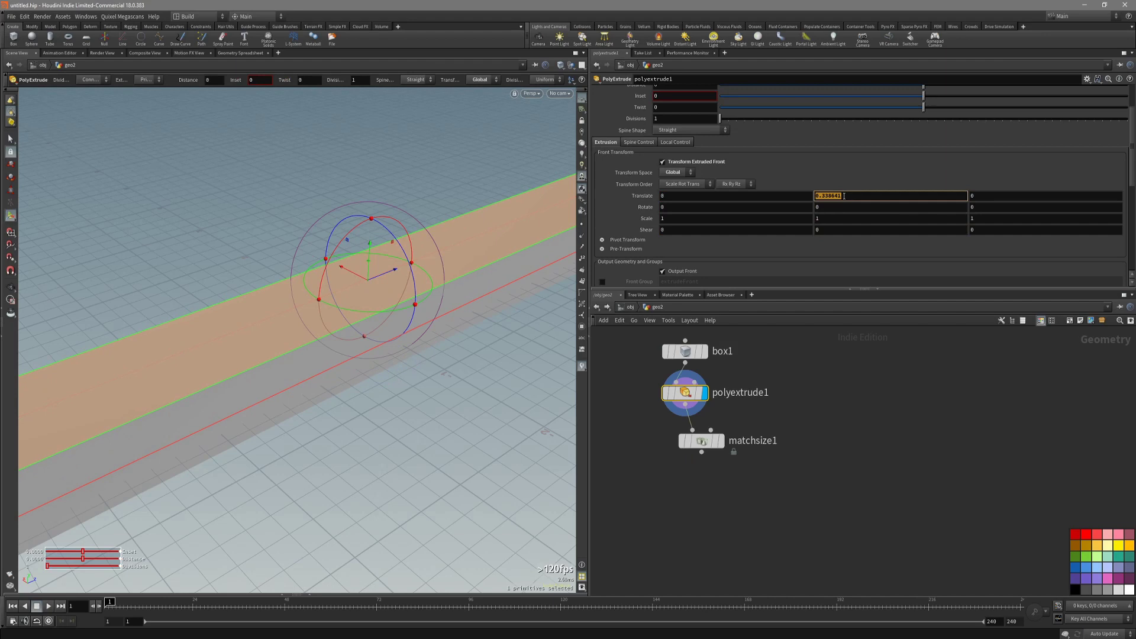
key("Delete")
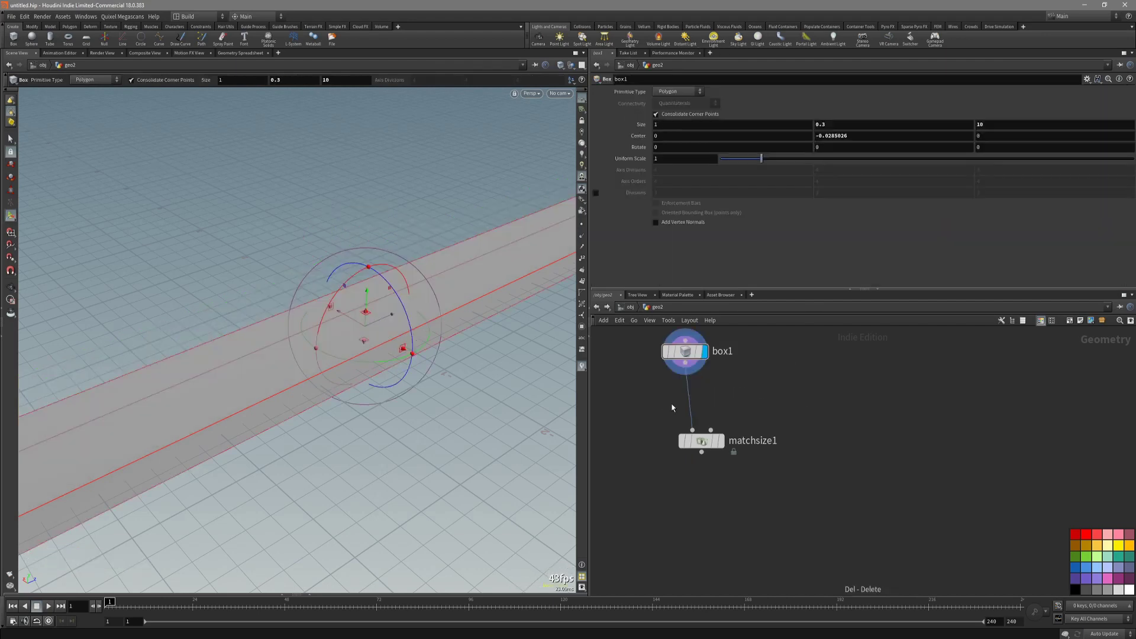
Bevel the box's four long edges with PolyBevel at a distance of about 0.137.
key("s")
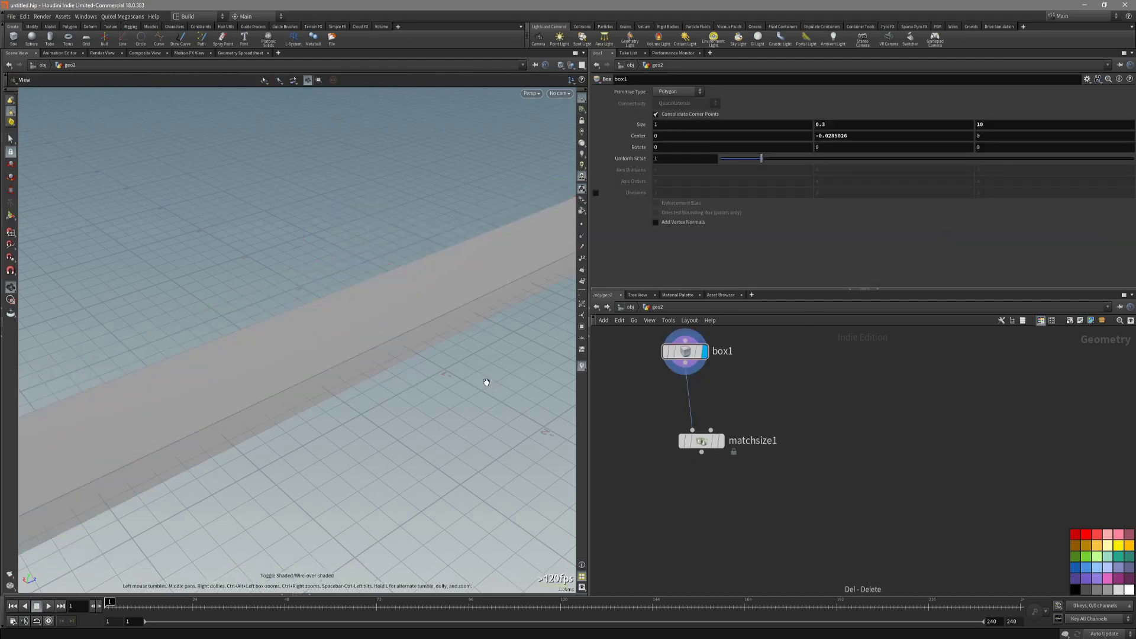
left_click_drag(388, 237, 429, 295)
key("3")
left_click_drag(429, 295, 385, 418)
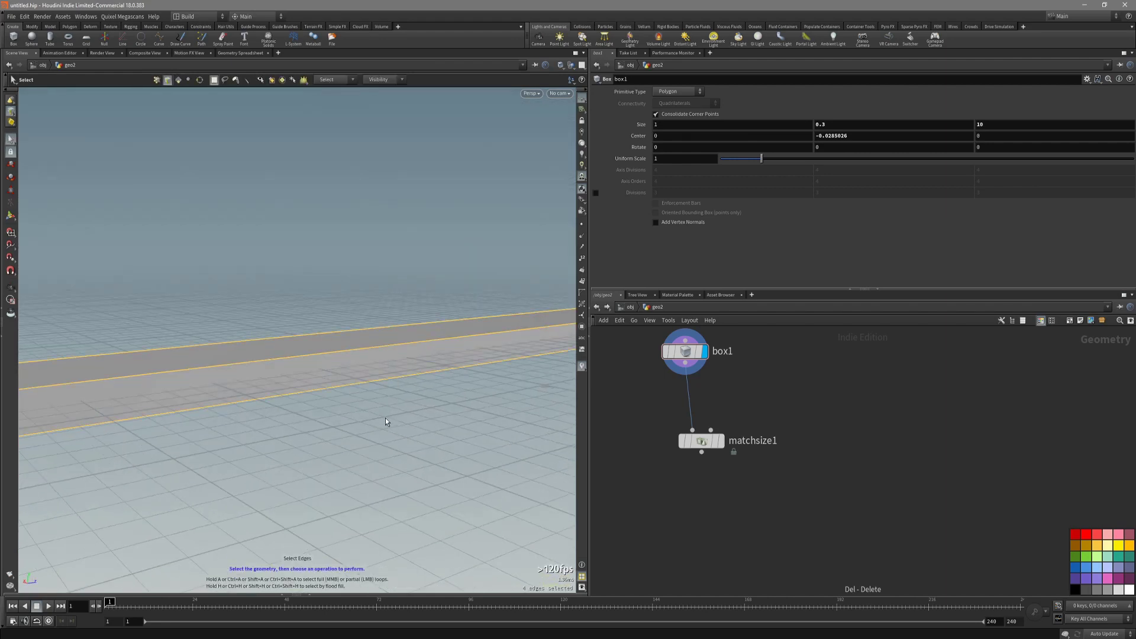
key("c")
left_click(429, 415)
left_click(429, 383)
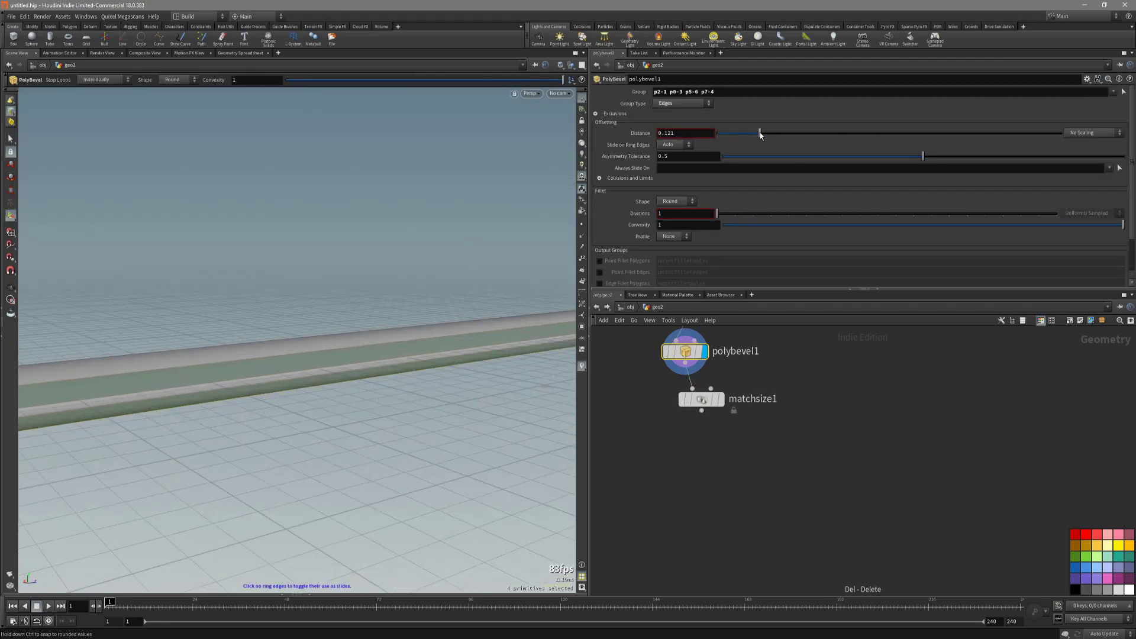
Increase the PolyBevel distance to about 0.152, judging the beam's cross-section from the front.
key("space+3")
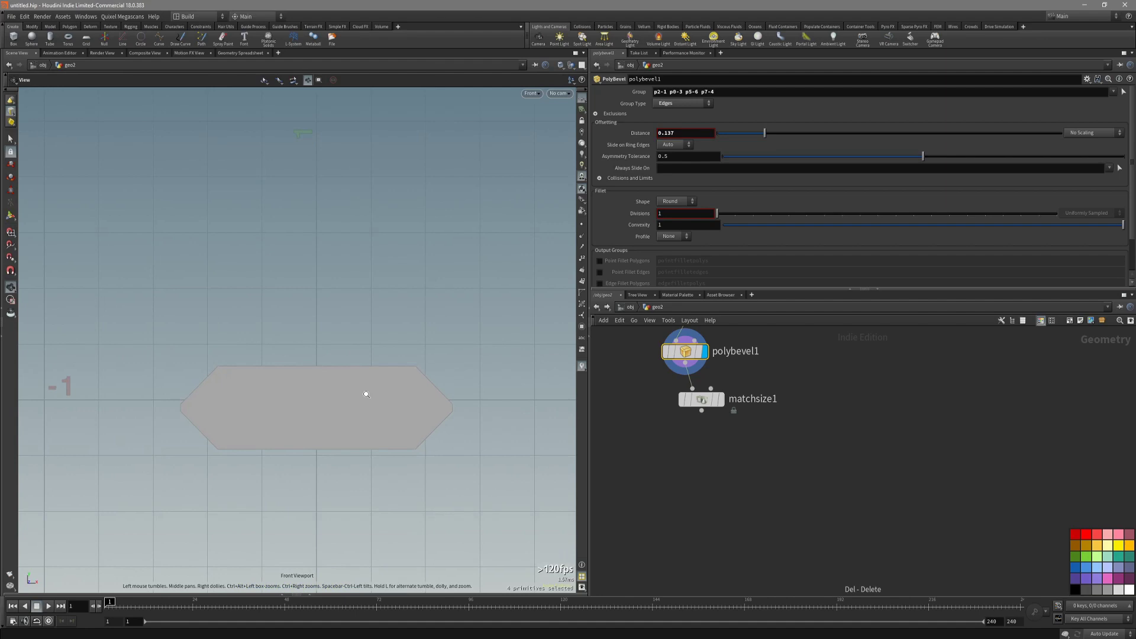
middle_click_drag(317, 461, 329, 432, "alt")
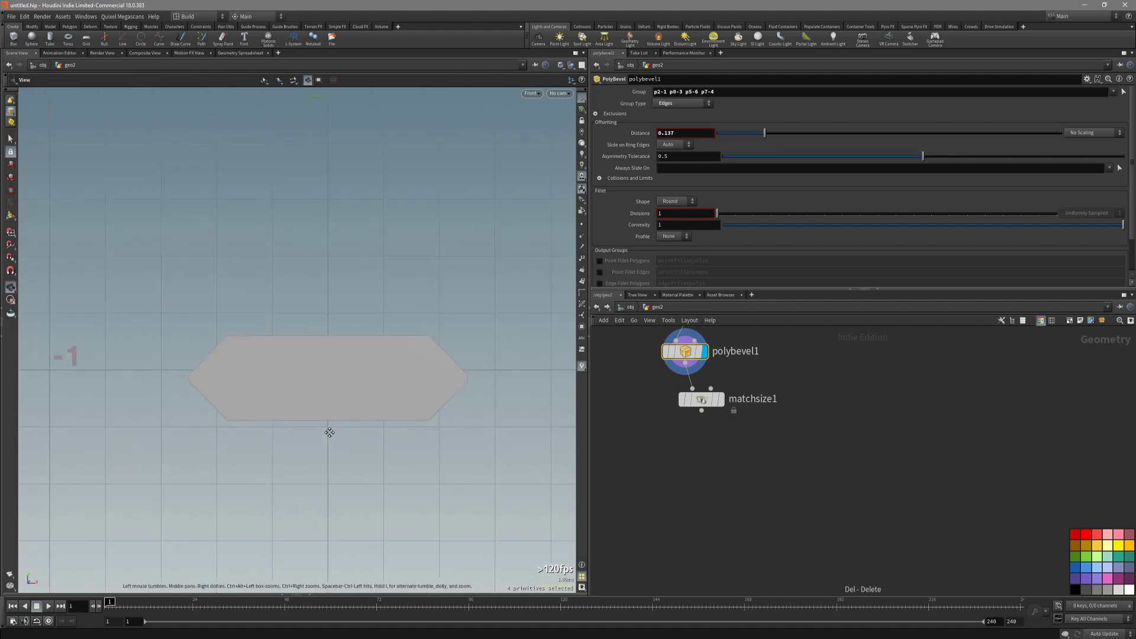
scroll(392, 364, "up", 2)
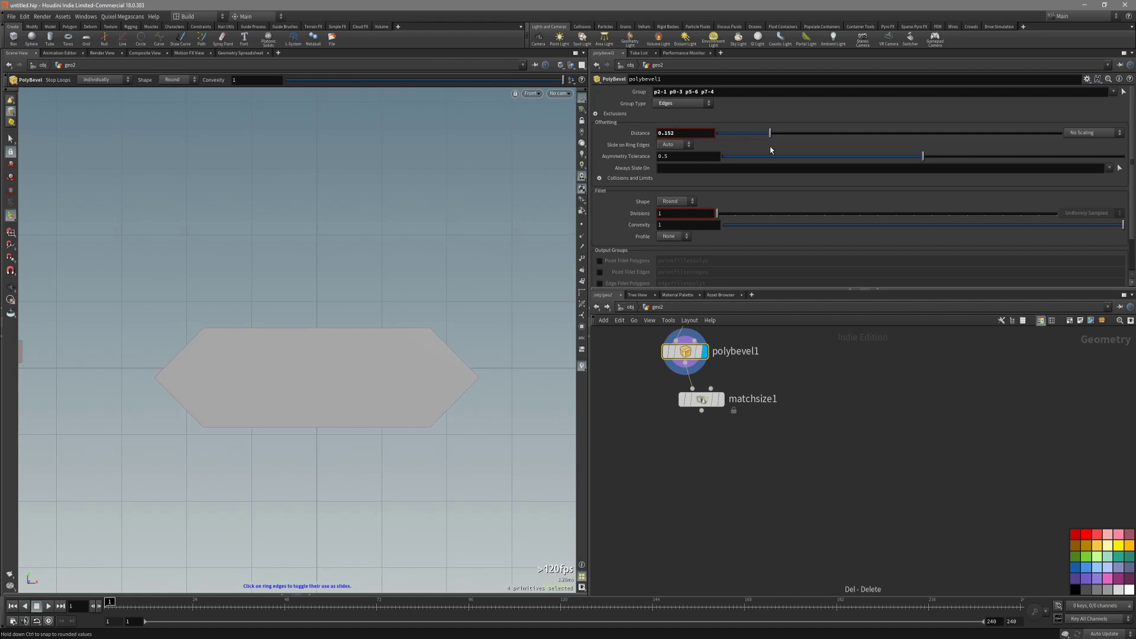
key("space+1")
left_click_drag(387, 329, 438, 335, "alt")
key("s")
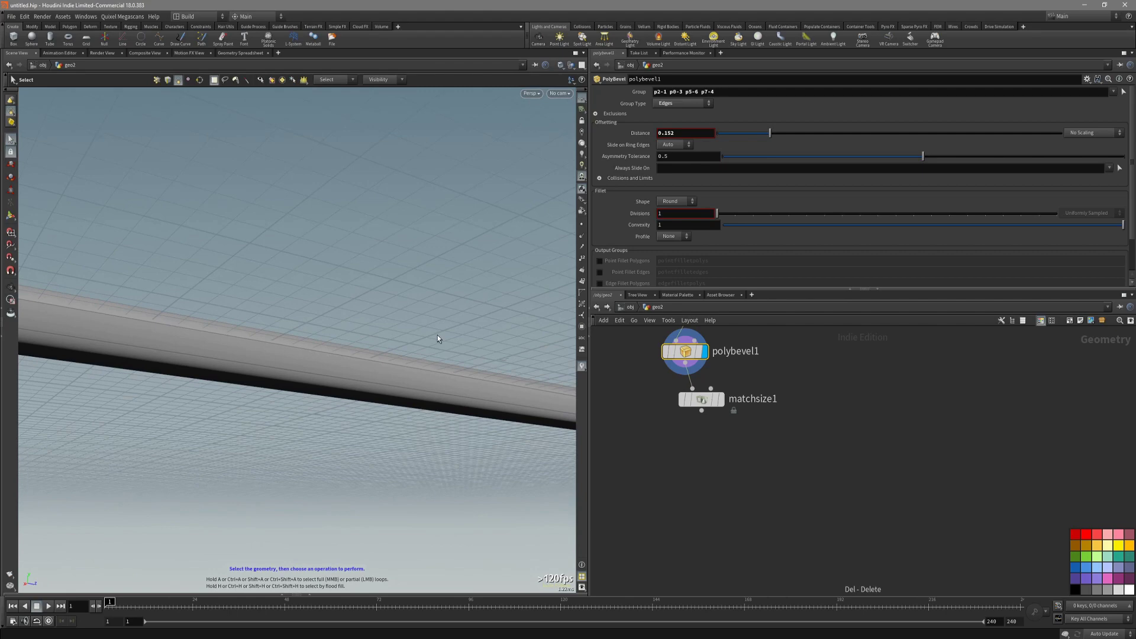
PolyExtrude the bottom face of the beveled beam downward with a Translate Y of -0.3.
left_click_drag(397, 387, 456, 368, "alt")
key("shift+w")
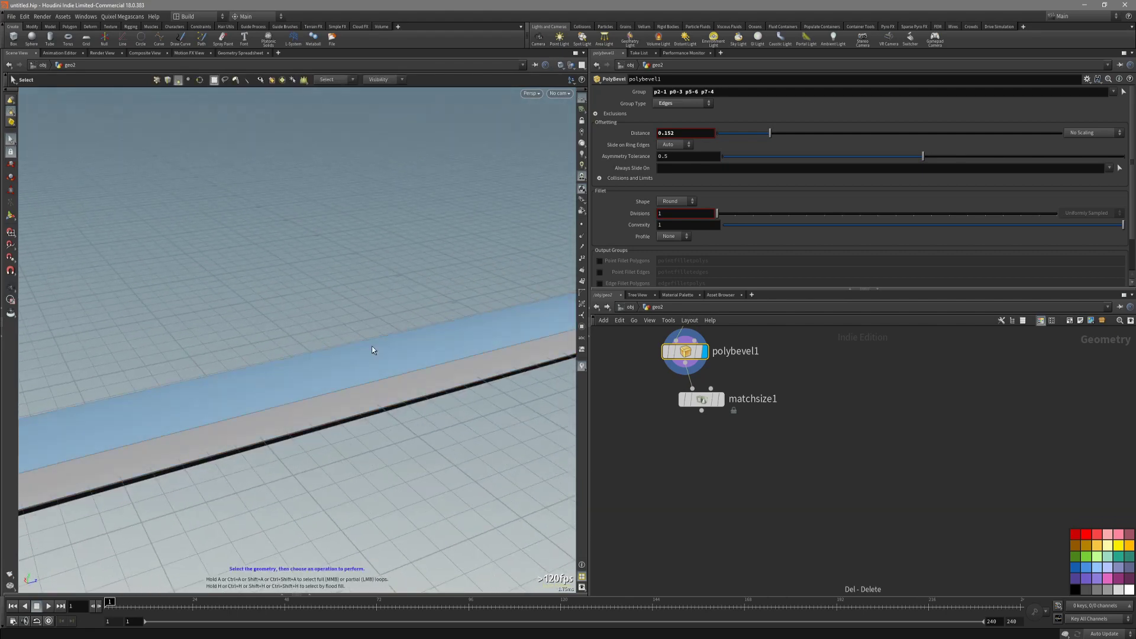
left_click_drag(330, 377, 355, 306, "alt")
left_click_drag(389, 426, 411, 305)
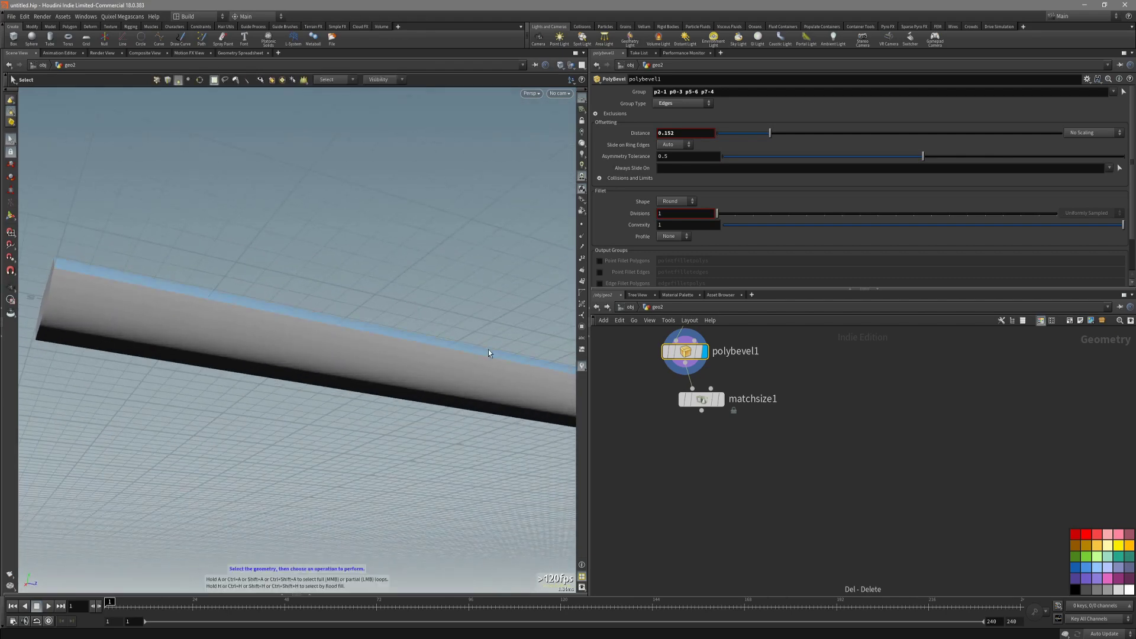
left_click(418, 387)
left_click_drag(417, 387, 438, 398, "alt")
key("c")
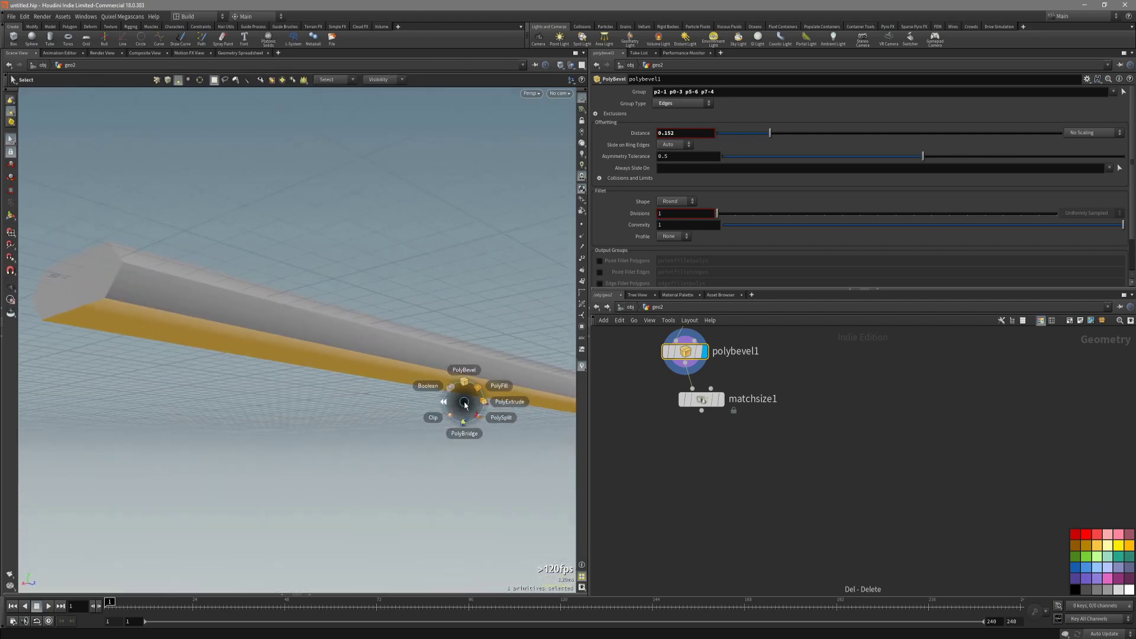
left_click(474, 405)
left_click_drag(507, 372, 508, 384)
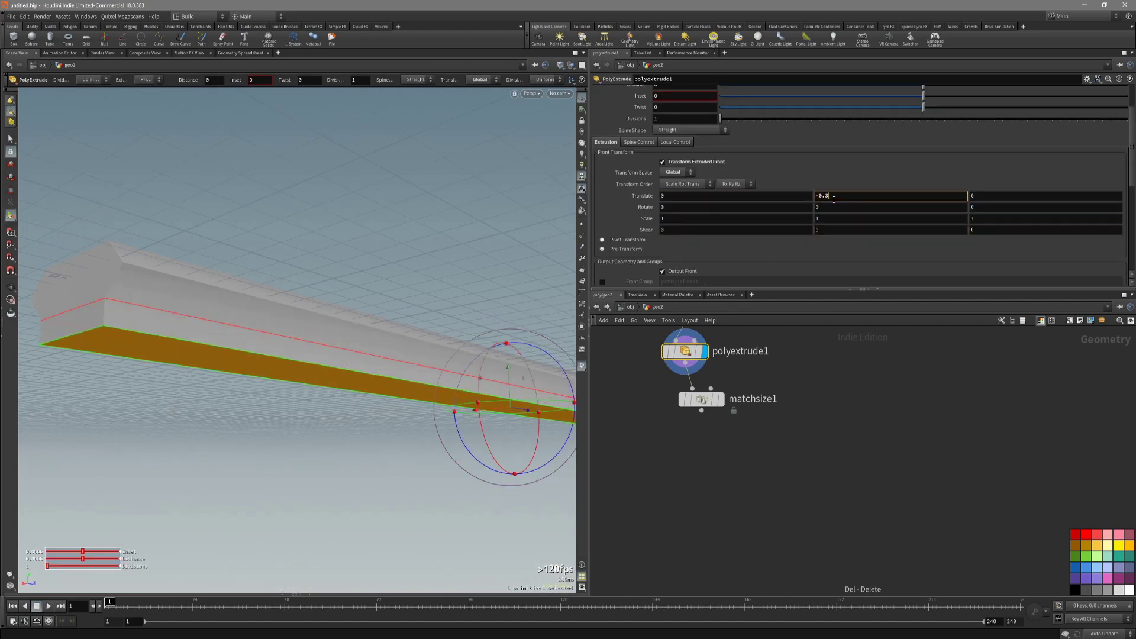
key("Return")
key("Escape")
Examine the extruded beam's end and position against the grid in the left orthographic and perspective views.
left_click_drag(260, 290, 229, 353)
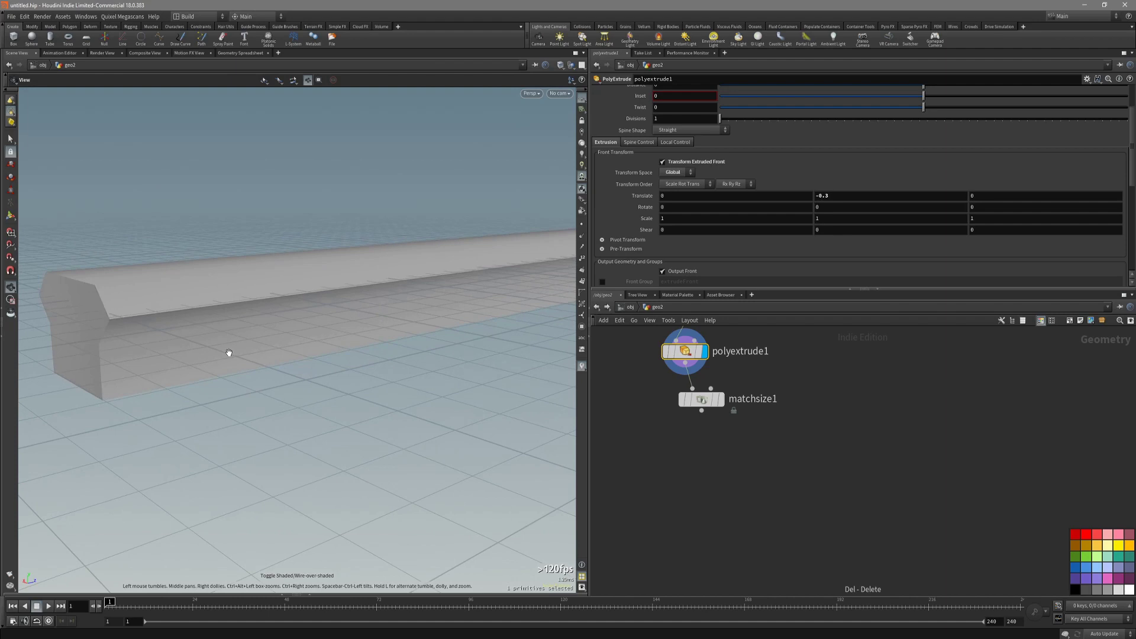
key("space+4")
middle_click_drag(228, 357, 416, 362)
right_click_drag(261, 357, 254, 357)
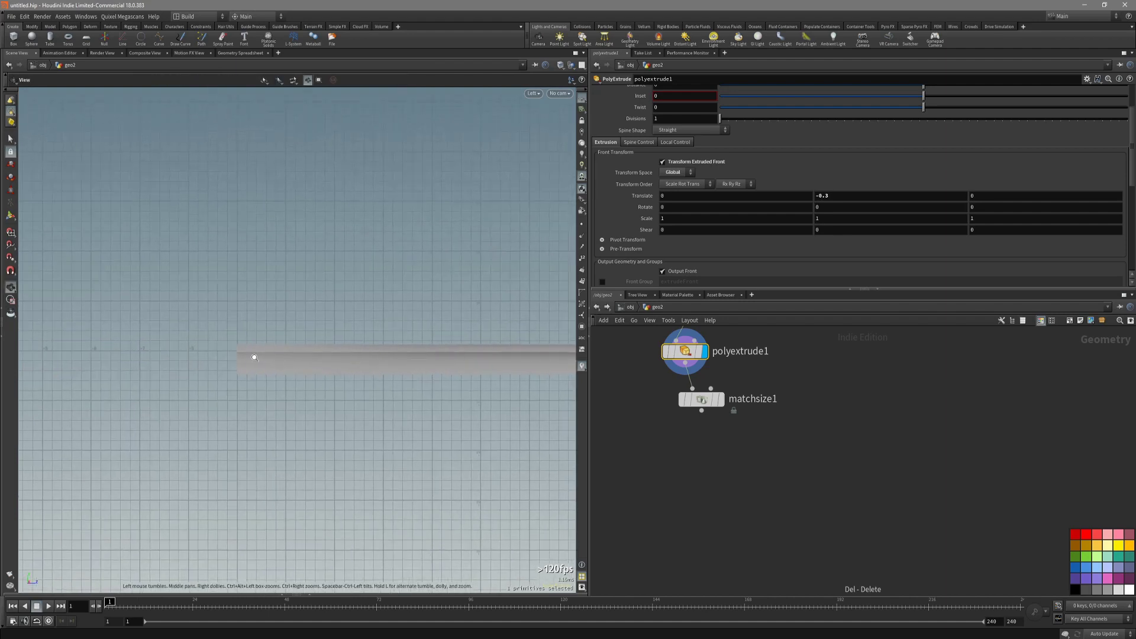
key("space+1")
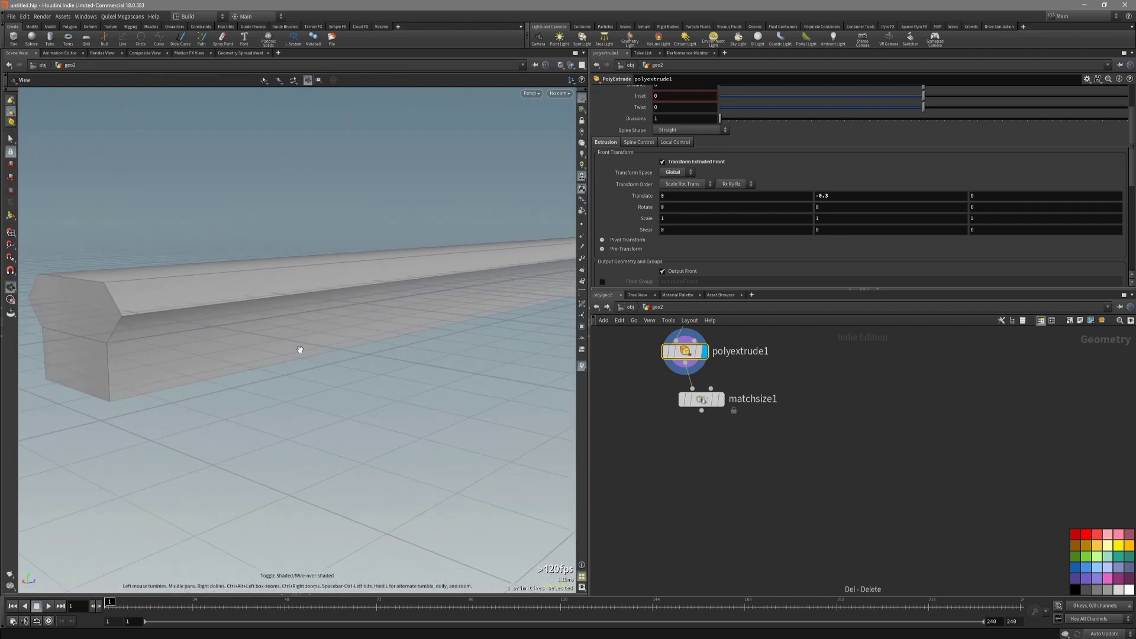
left_click_drag(300, 348, 397, 383)
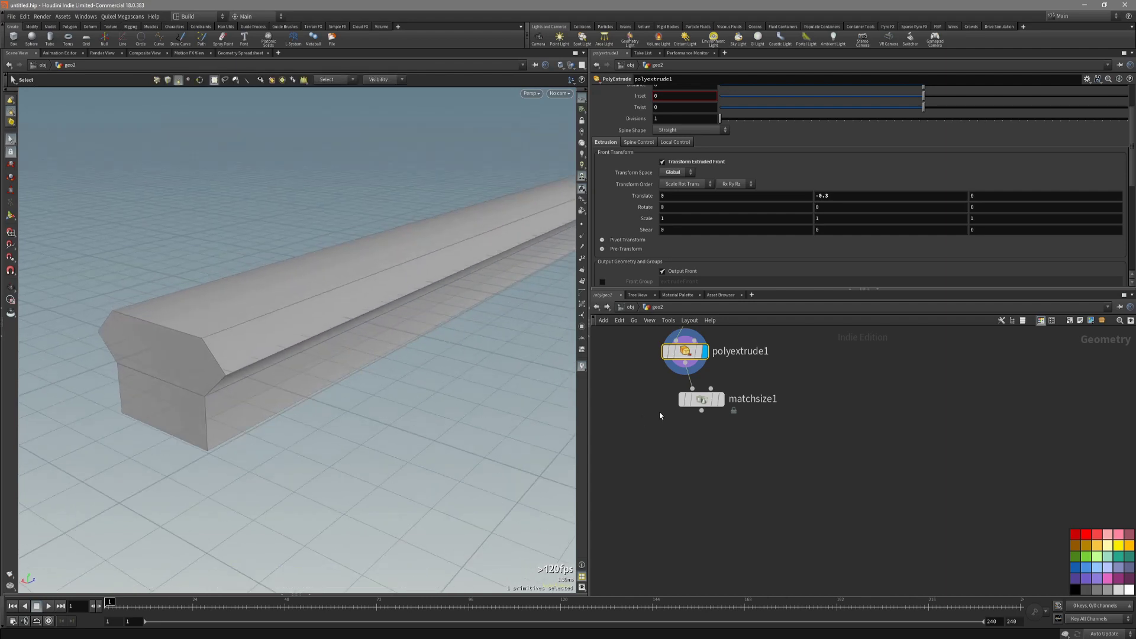
Select and display matchsize1, framing the realigned beam in the perspective view.
middle_click_drag(660, 404, 635, 434)
mouse_move(672, 428)
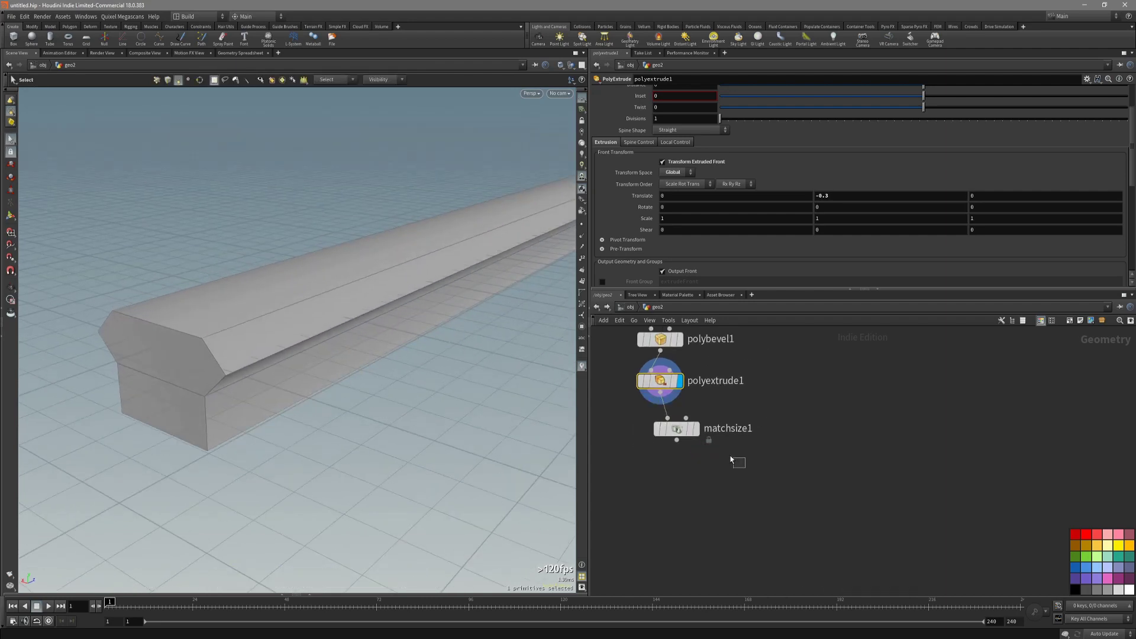
left_click_drag(730, 456, 686, 433)
left_click(696, 429)
key("space+4")
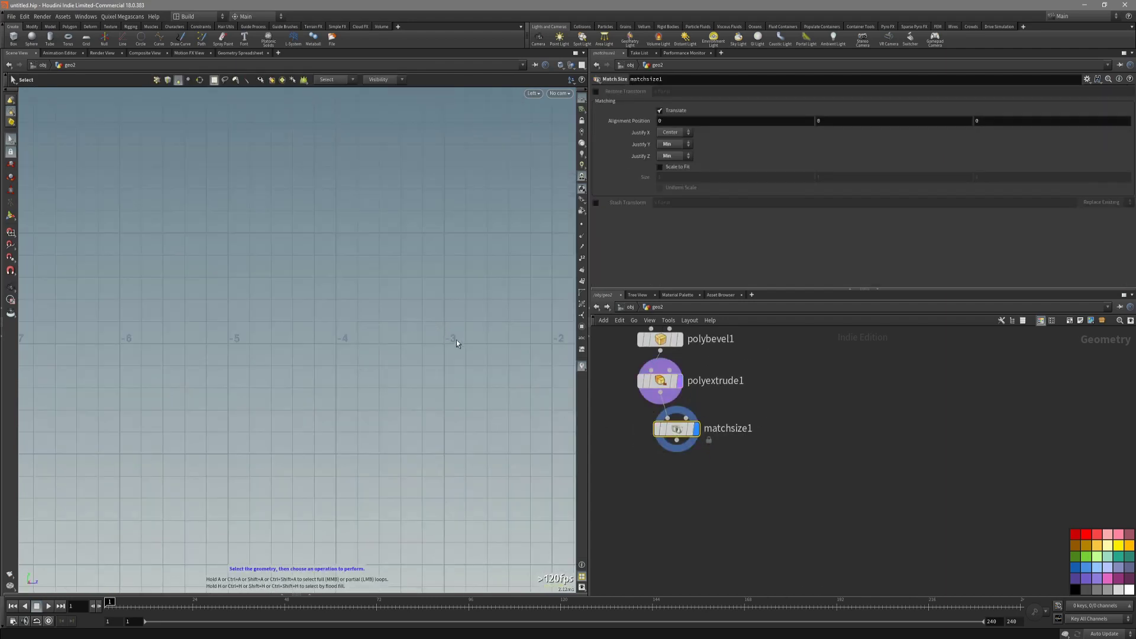
key("space+1")
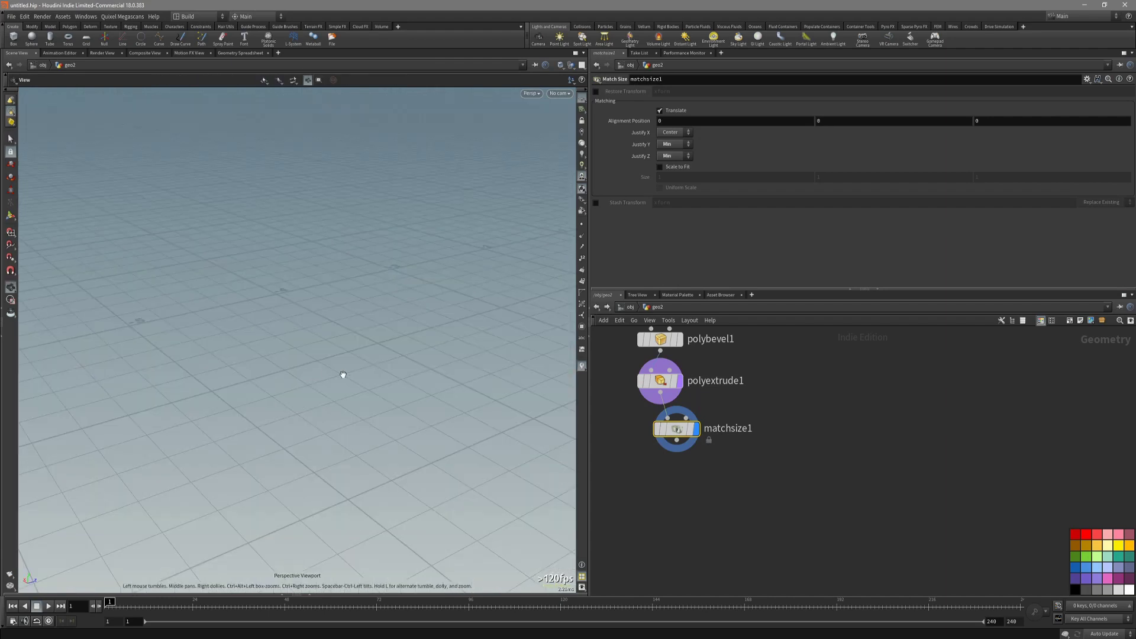
key("space+g")
left_click_drag(223, 352, 398, 406, "alt")
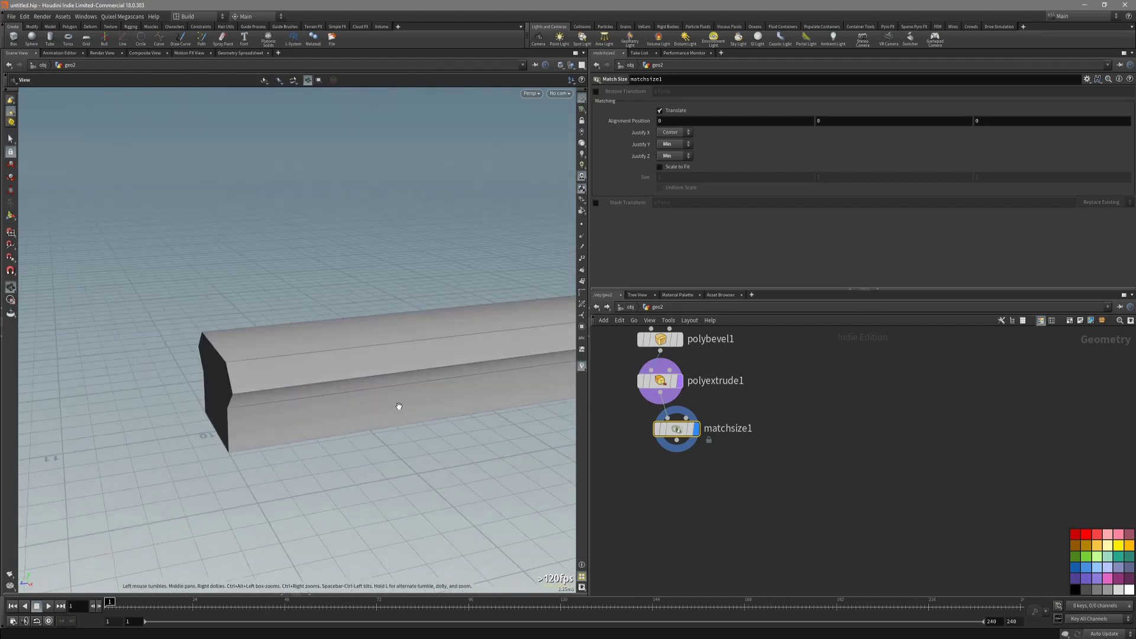
Move matchsize1 further below polyextrude1 and set the PolyExtrude's Translate Y to -0.16.
left_click_drag(676, 428, 671, 462)
left_click(660, 380)
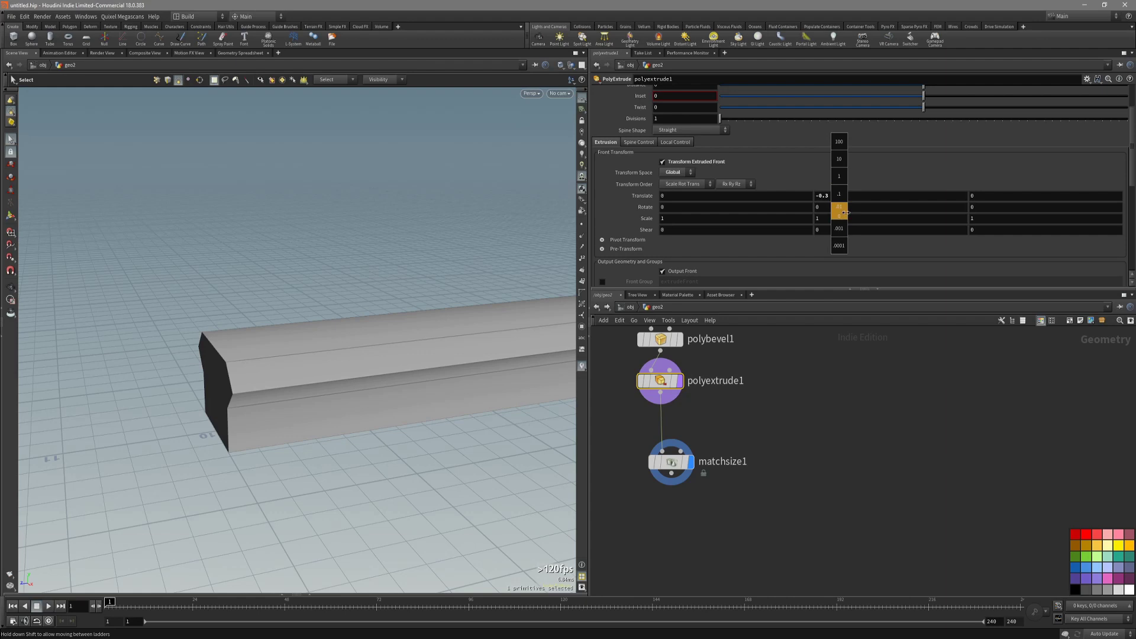
middle_click_drag(828, 213, 903, 218)
left_click_drag(358, 387, 402, 360, "alt")
key("s")
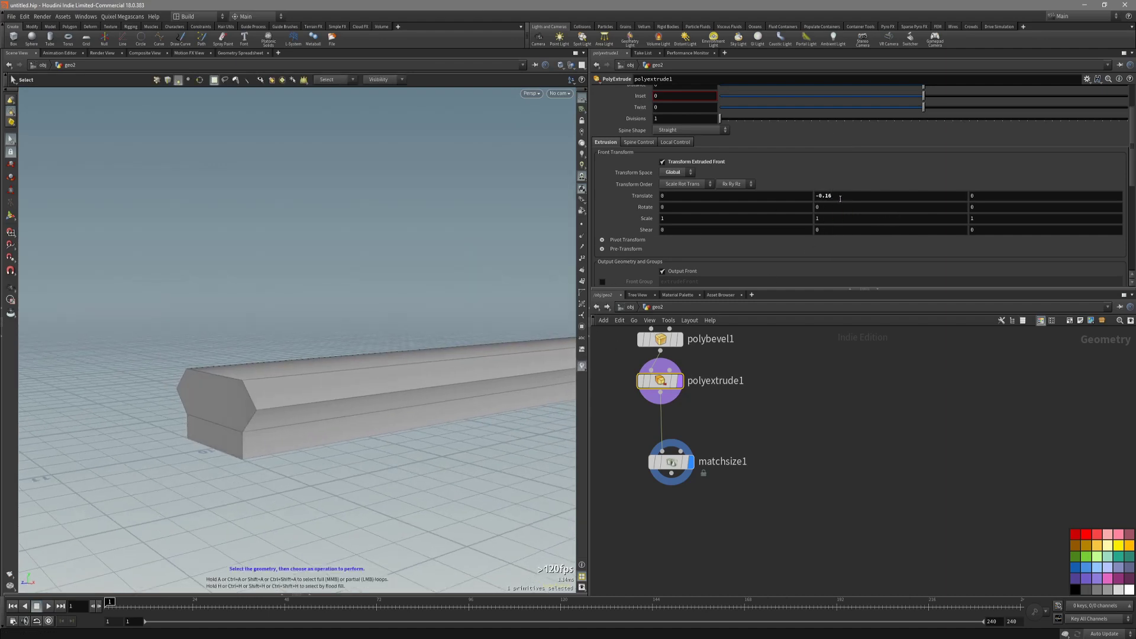
middle_click_drag(840, 199, 840, 213)
Select matchsize1 again and examine the beam's stepped profile from the side, below and above.
left_click(667, 470)
key("b")
middle_click_drag(696, 431, 702, 453)
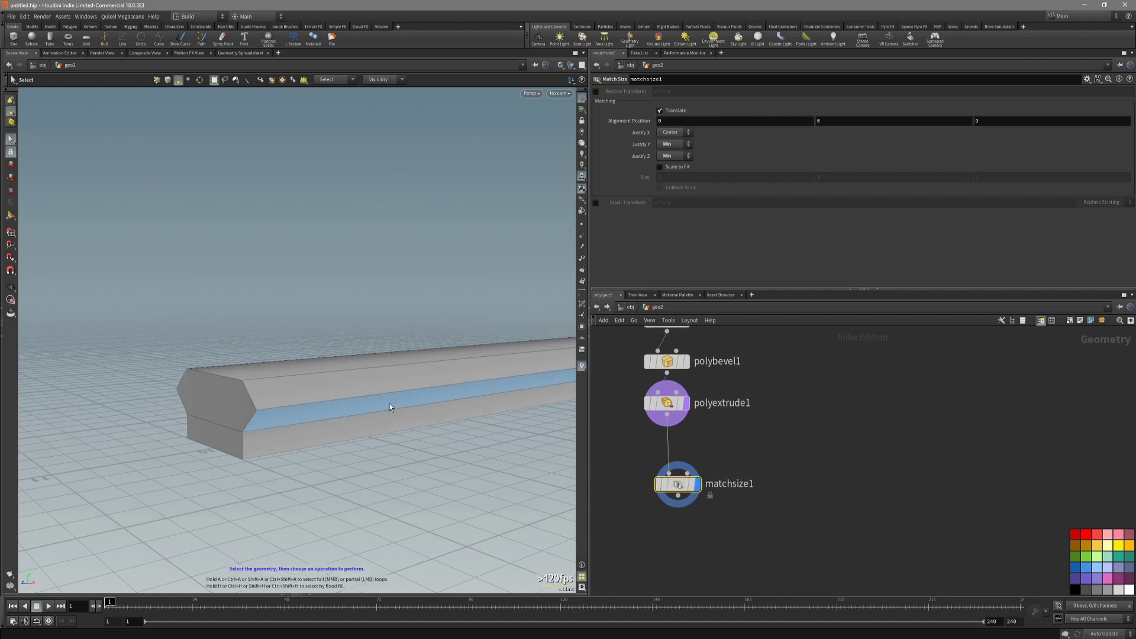
left_click_drag(389, 404, 262, 398, "alt")
left_click_drag(290, 482, 285, 441, "alt")
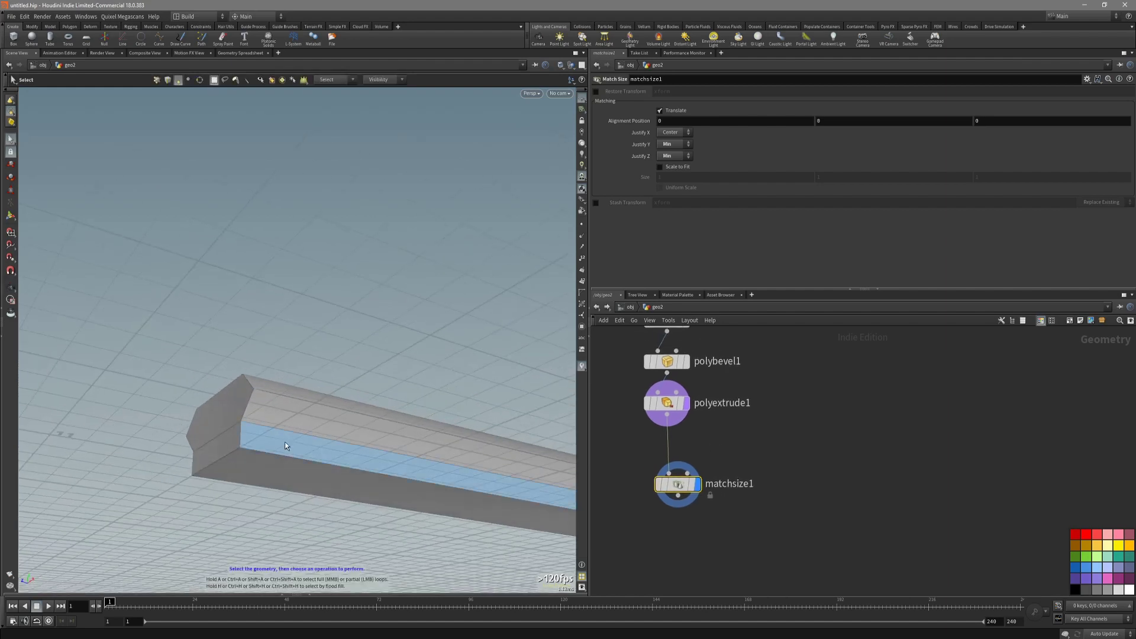
left_click_drag(314, 397, 355, 442, "alt")
key("s")
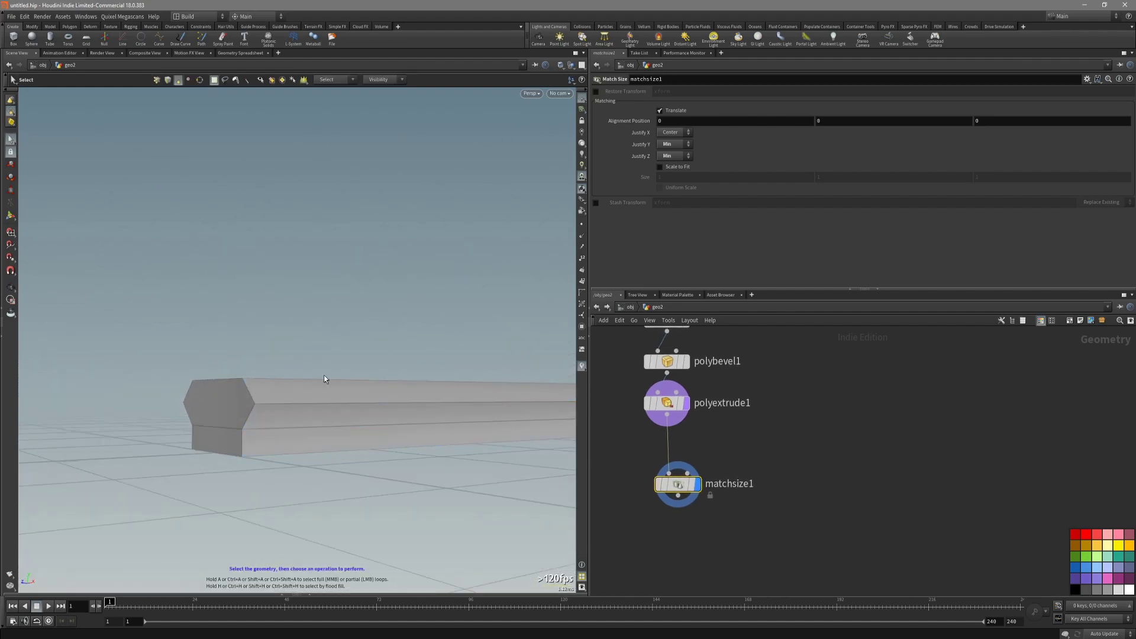
left_click_drag(324, 378, 340, 413)
key("Escape")
key("s")
key("h")
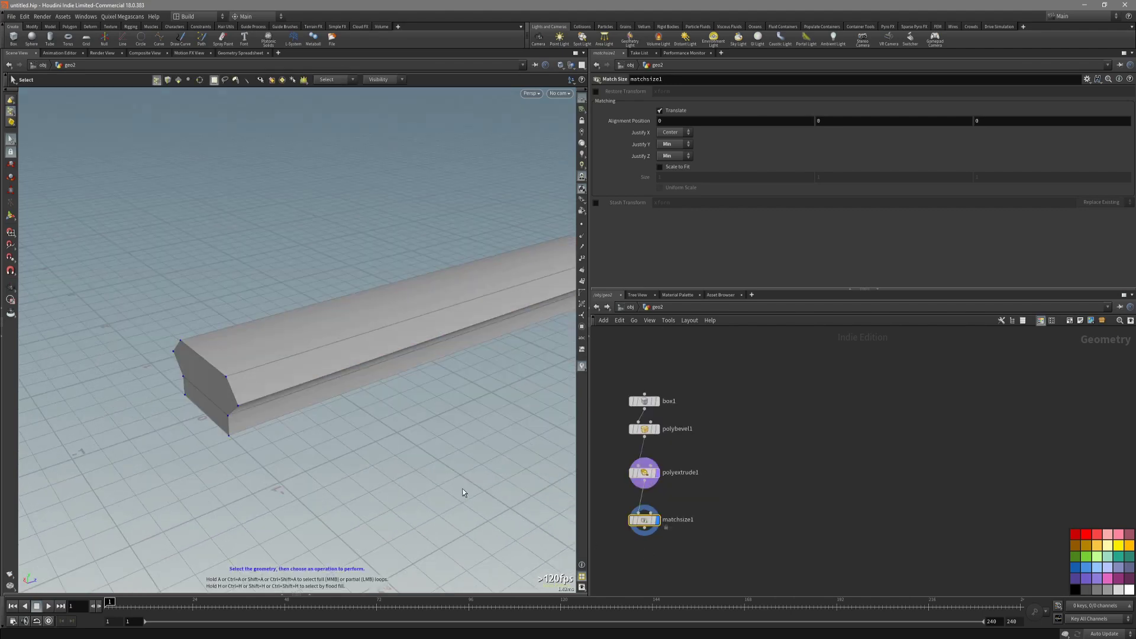
Add a Boolean node below matchsize1 in the network.
left_click_drag(464, 492, 375, 436)
key("Tab")
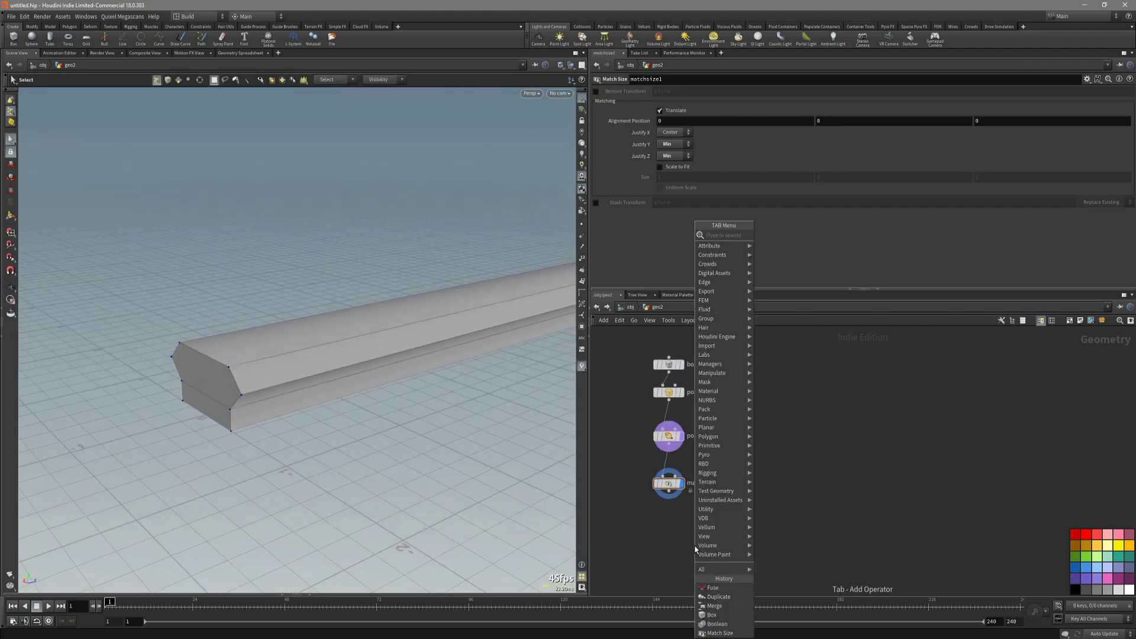
type("bool")
key("Return")
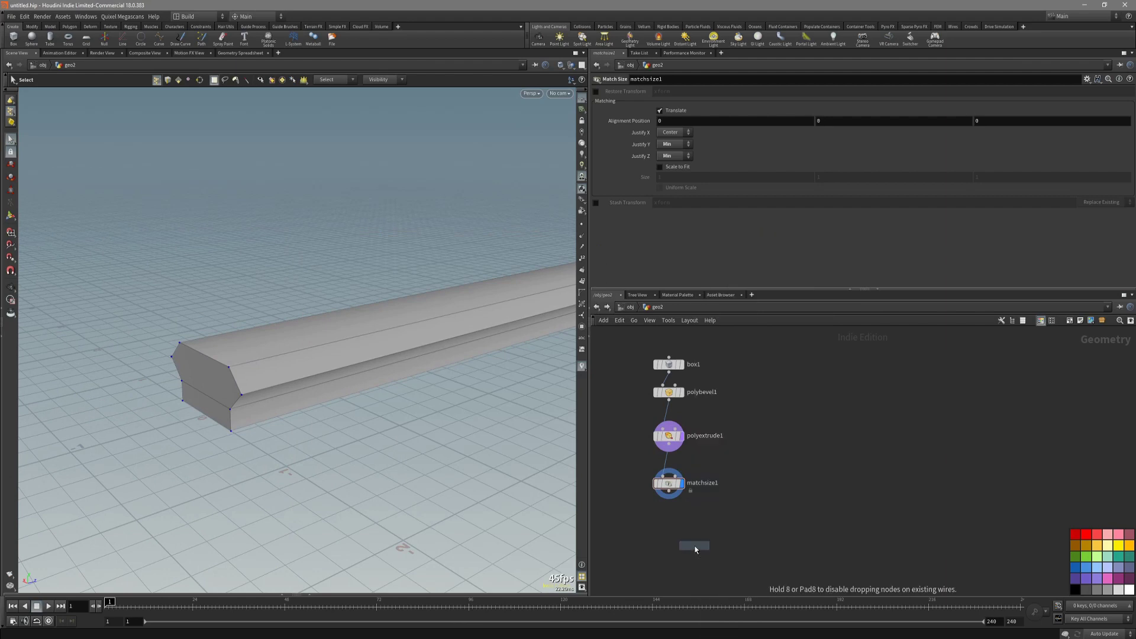
left_click(686, 545)
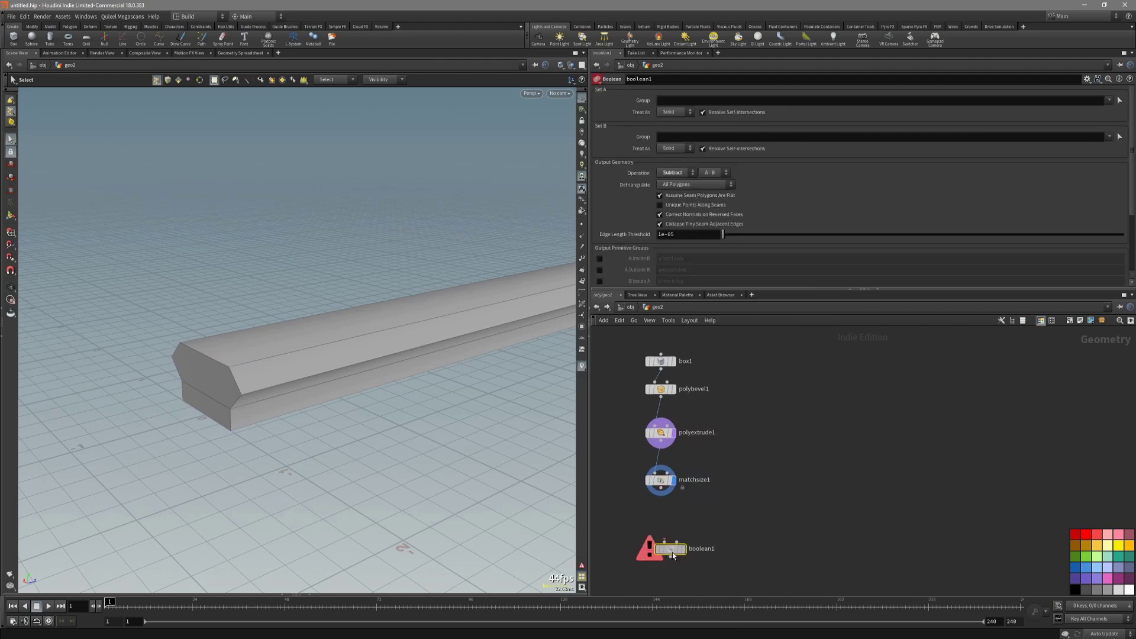
key("Tab")
type("box")
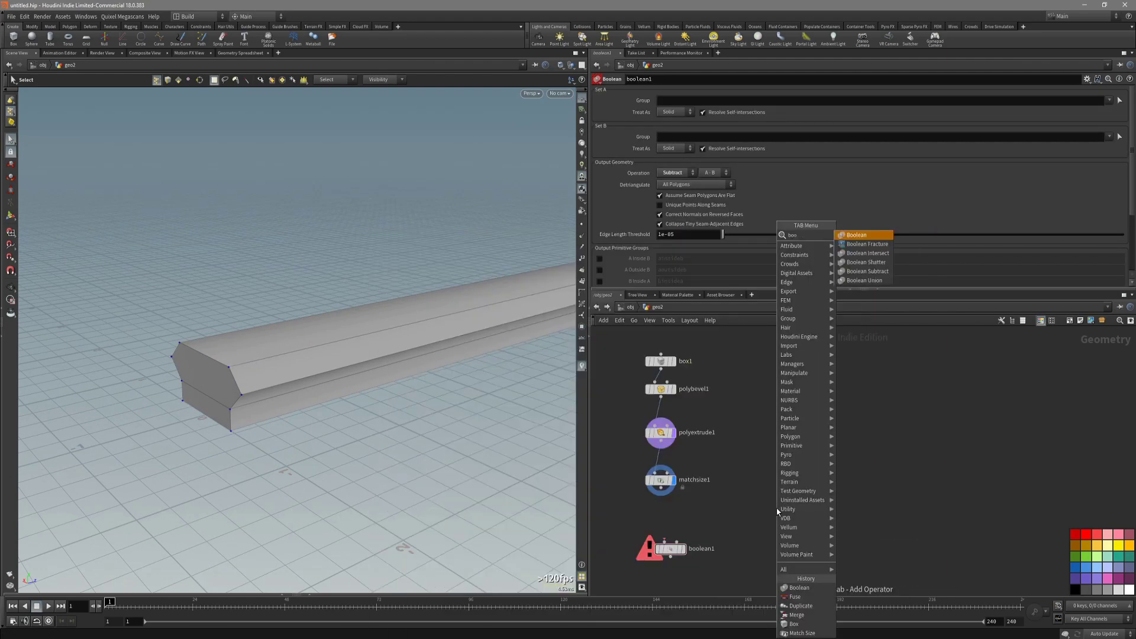
key("Return")
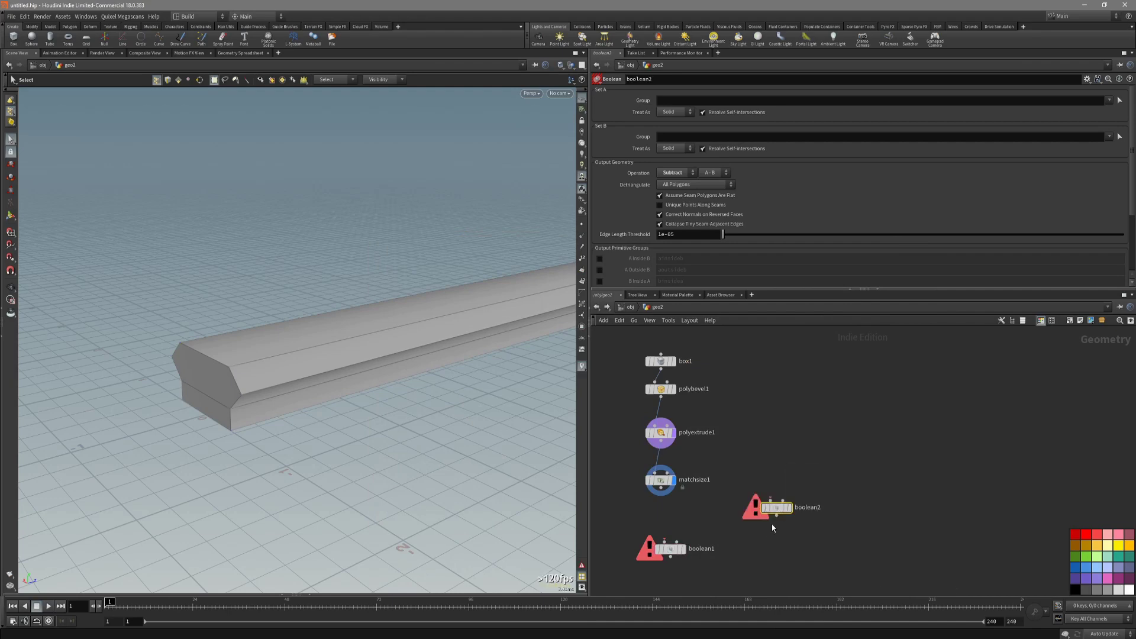
key("Delete")
Add a Box node beside matchsize1 and move the box up over the beam's starting end in the left view.
key("Tab")
type("box")
key("Return")
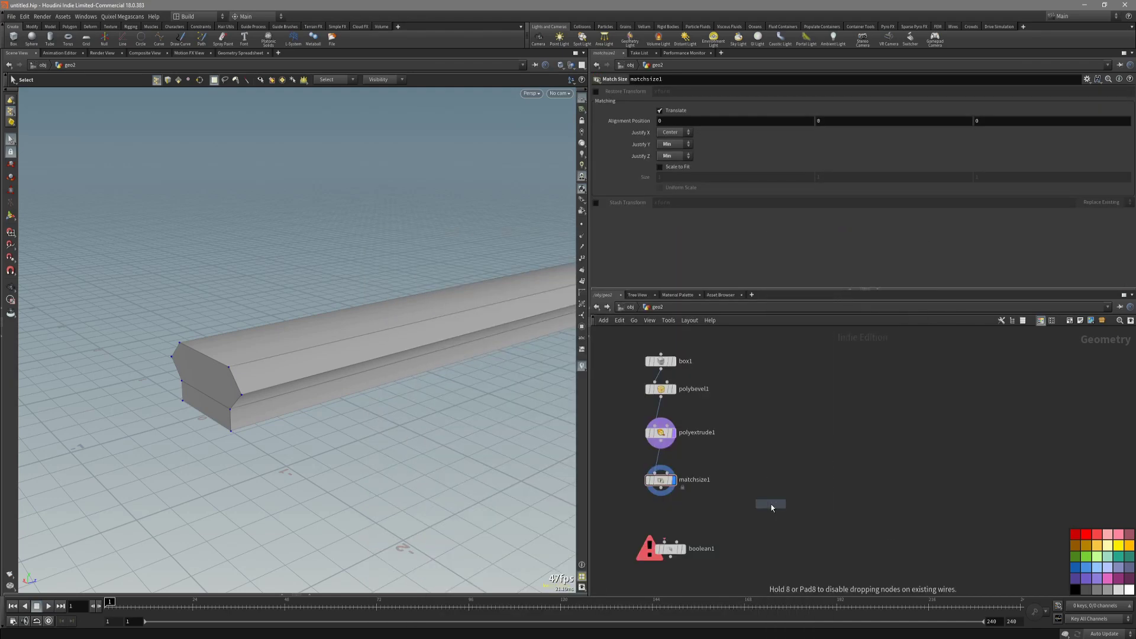
left_click(771, 506)
key("space+4")
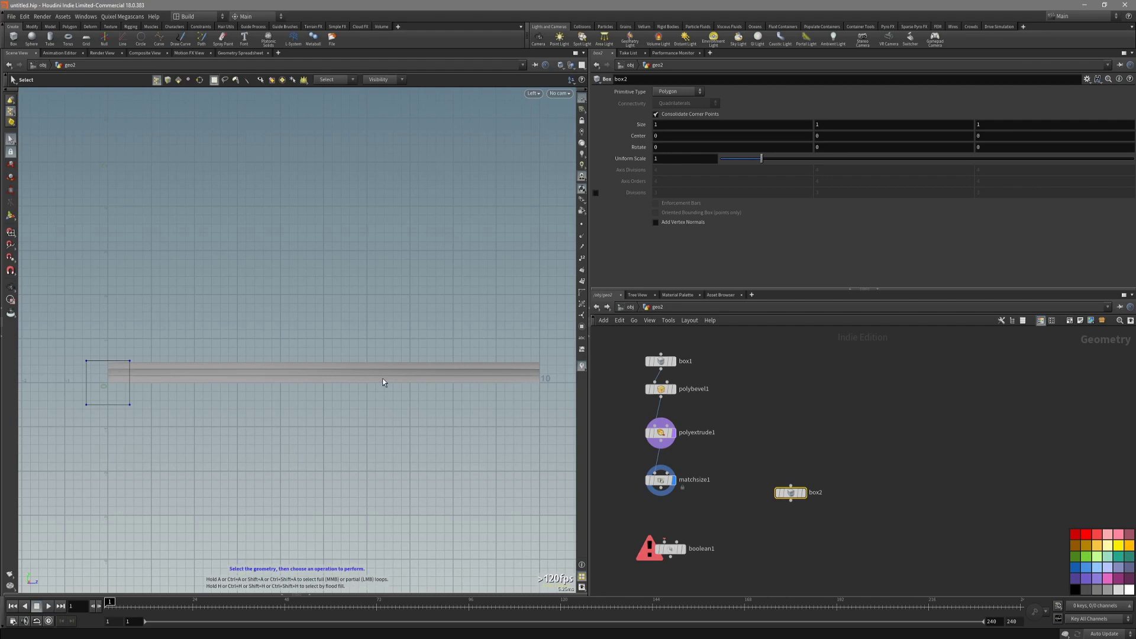
right_click_drag(118, 351, 361, 353, "alt")
middle_click_drag(132, 408, 291, 400, "alt")
key("Return")
left_click_drag(261, 413, 322, 322)
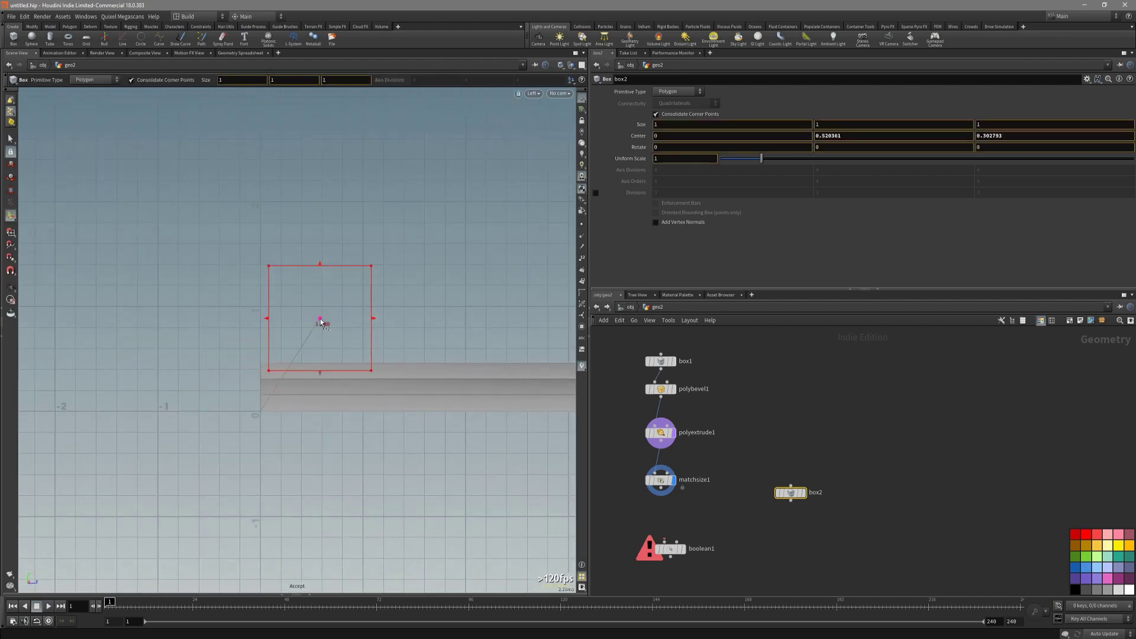
Narrow box2 to 0.2 along Z centred at Z 0.3, and extend its underside into the beam for a height of about 1.23.
scroll(370, 329, "up", 3)
mouse_move(268, 350)
left_mouse_down()
mouse_move(298, 368)
mouse_move(287, 354)
left_mouse_up()
key("x")
left_click(324, 383)
key("ctrl+z")
left_click_drag(418, 354, 316, 377)
scroll(308, 436, "up", 2)
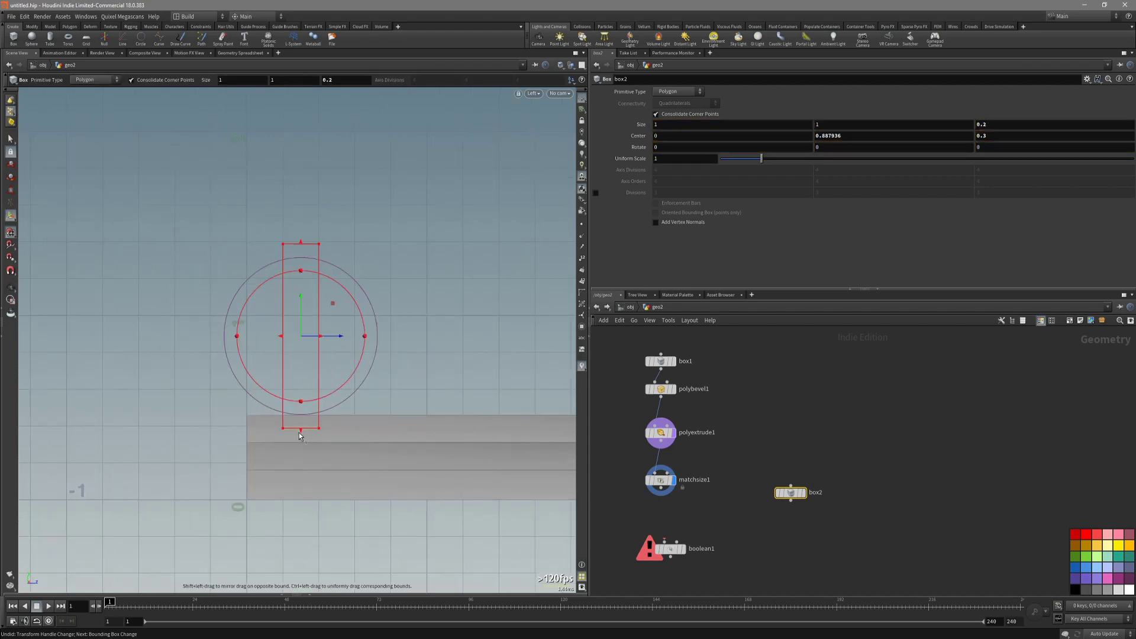
left_click_drag(299, 436, 249, 470)
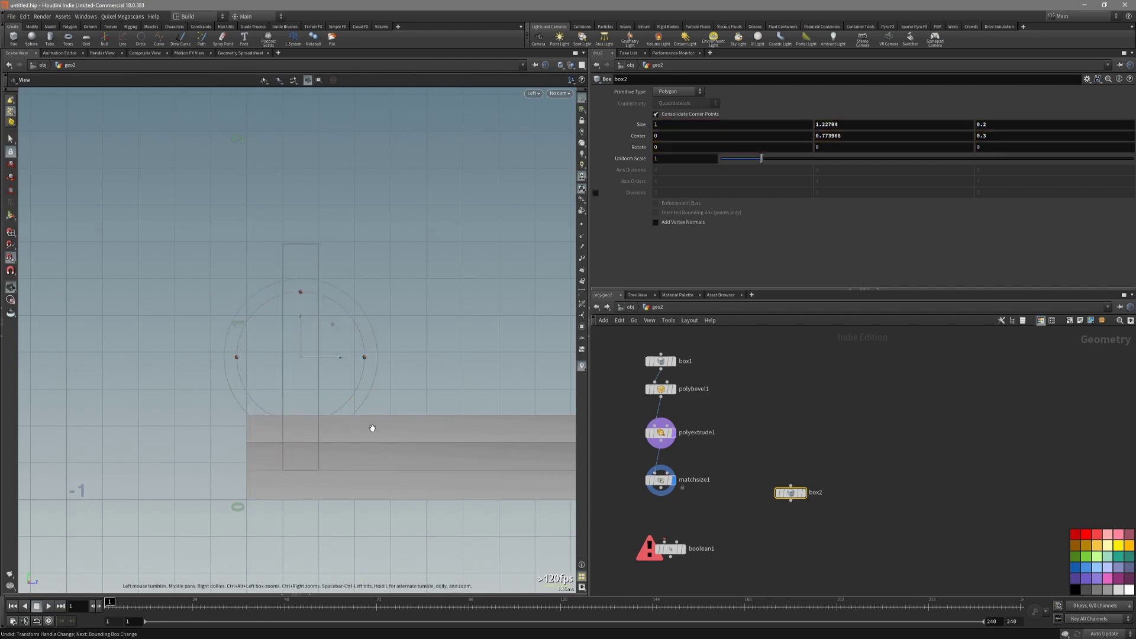
Widen box2 on both sides in the perspective view to about 1.96 along X so it spans past the beam.
key("space+1")
left_click_drag(357, 421, 390, 447, "alt")
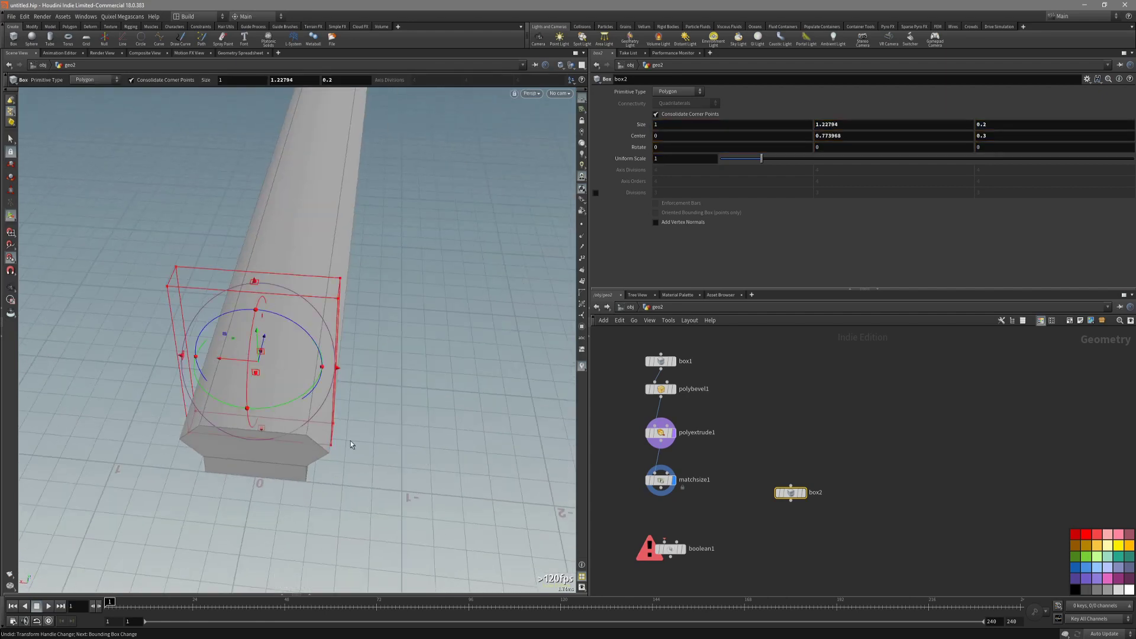
left_click_drag(182, 356, 104, 350)
left_click_drag(338, 369, 407, 377)
left_click_drag(407, 379, 310, 349, "alt")
Insert a Fuse node below matchsize1, above the Boolean node.
middle_click_drag(712, 517, 764, 503)
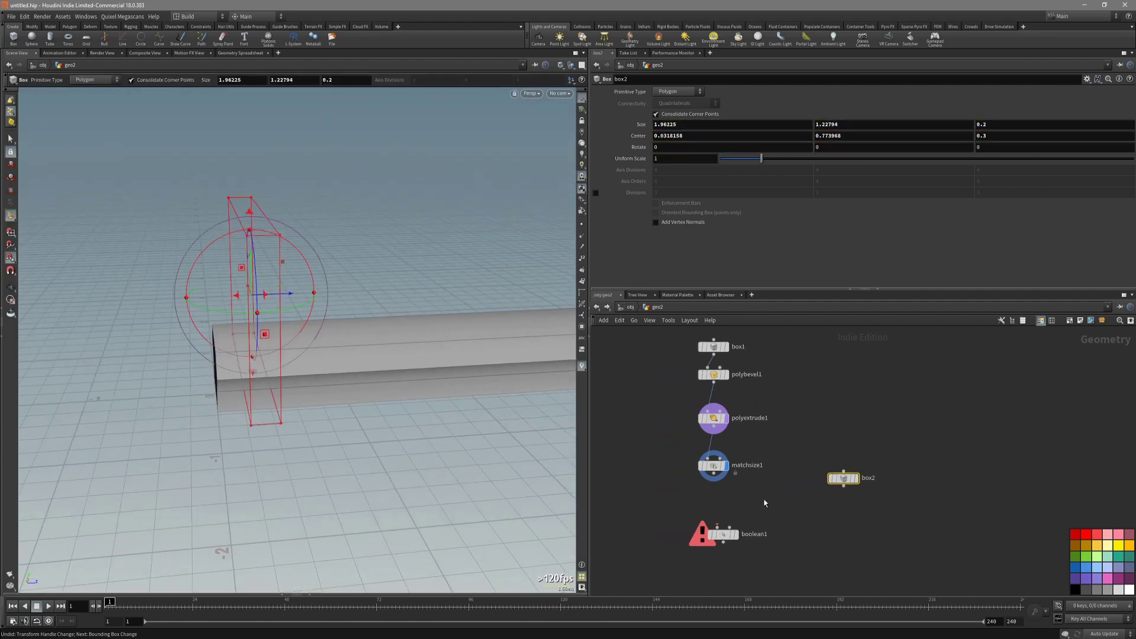
left_click(715, 495)
type("fus")
key("Return")
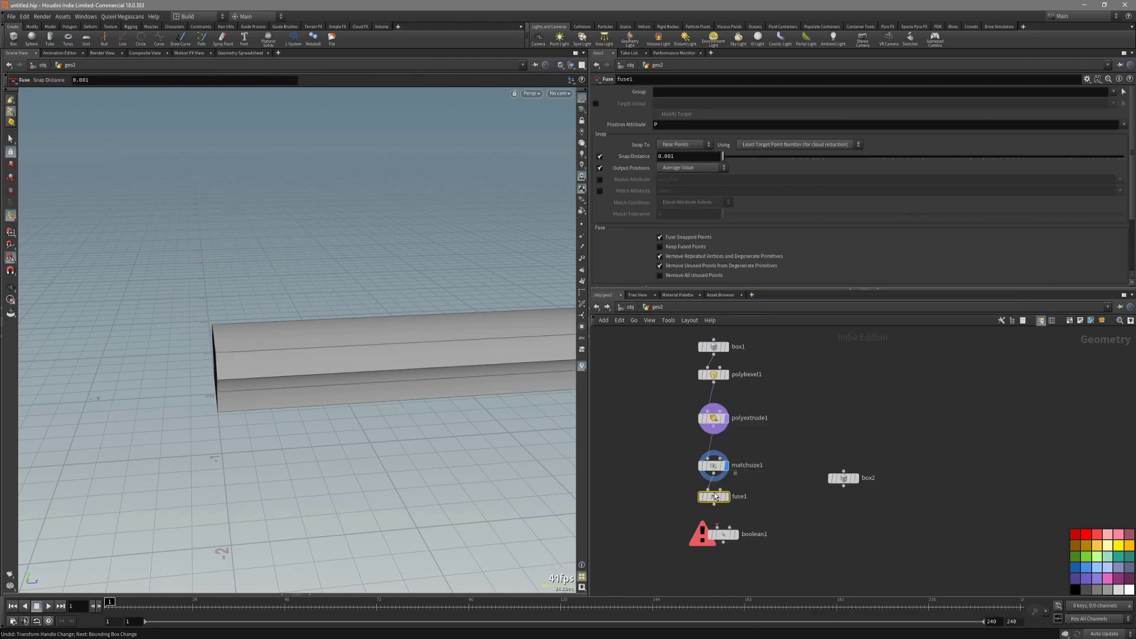
Display fuse1 and examine the beam's end face up close, selecting one of its side corner points.
left_click_drag(322, 379, 371, 383, "alt")
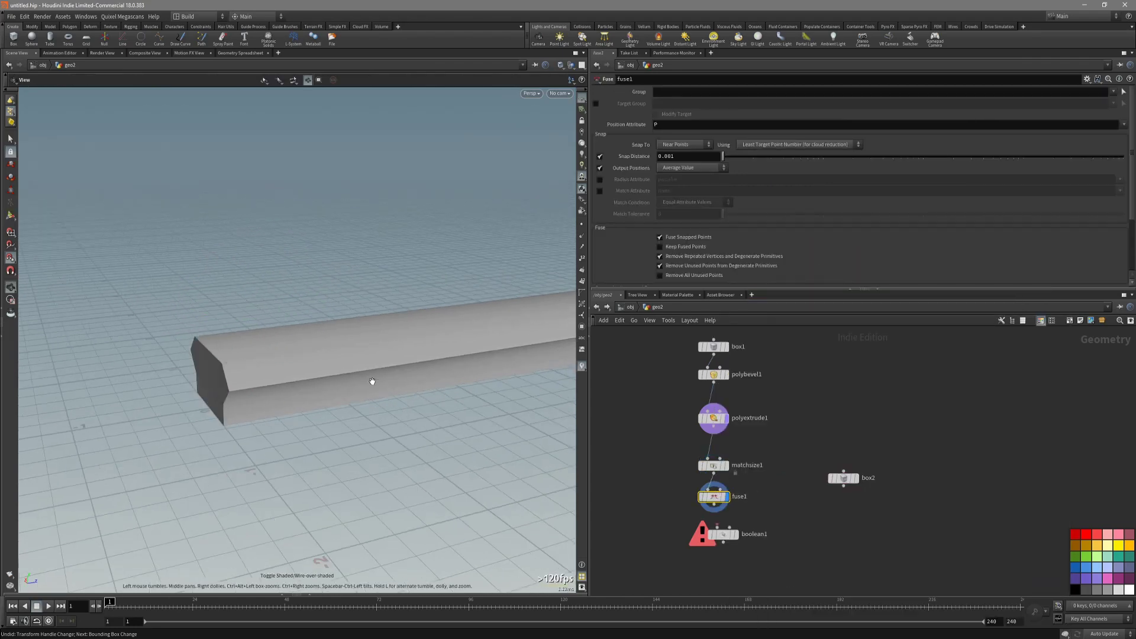
left_click_drag(241, 385, 251, 386, "alt")
scroll(250, 390, "up", 3)
key("s")
left_click(237, 395)
scroll(228, 393, "up", 2)
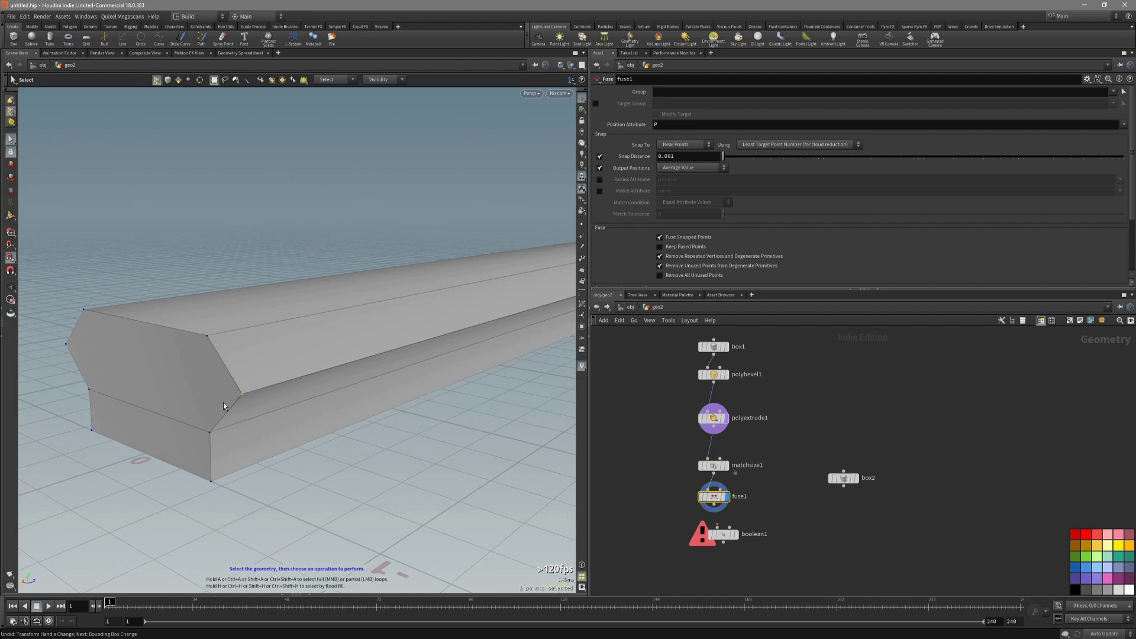
left_click(242, 394)
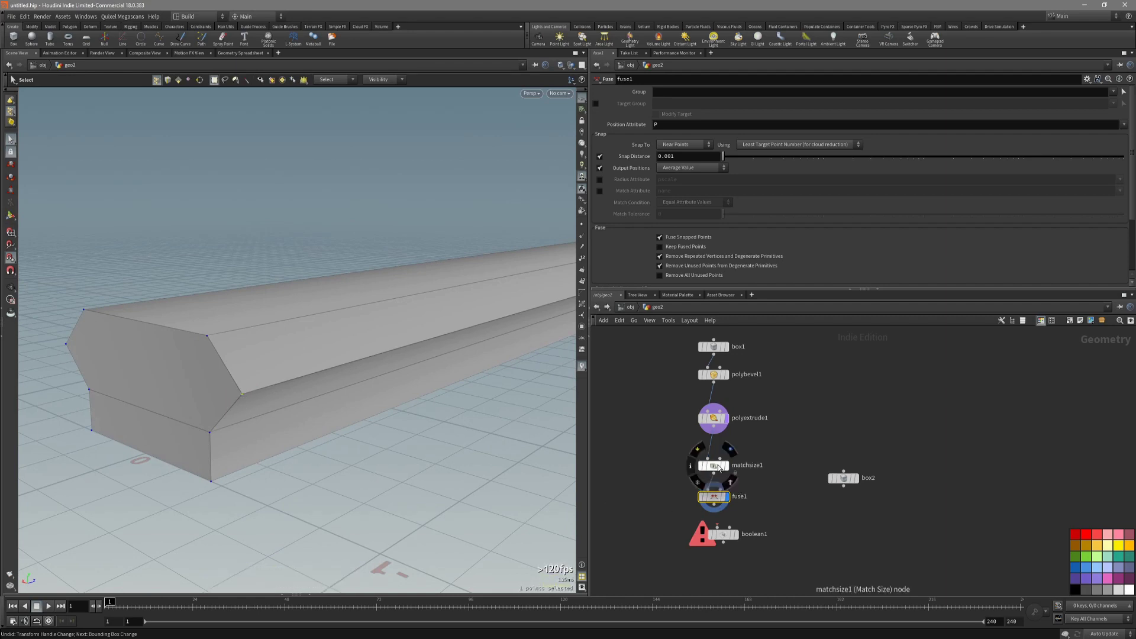
Try to pull the end face's side corner point of matchsize1 away from the beam, and delete the resulting Edit node.
left_click_drag(719, 468, 713, 457)
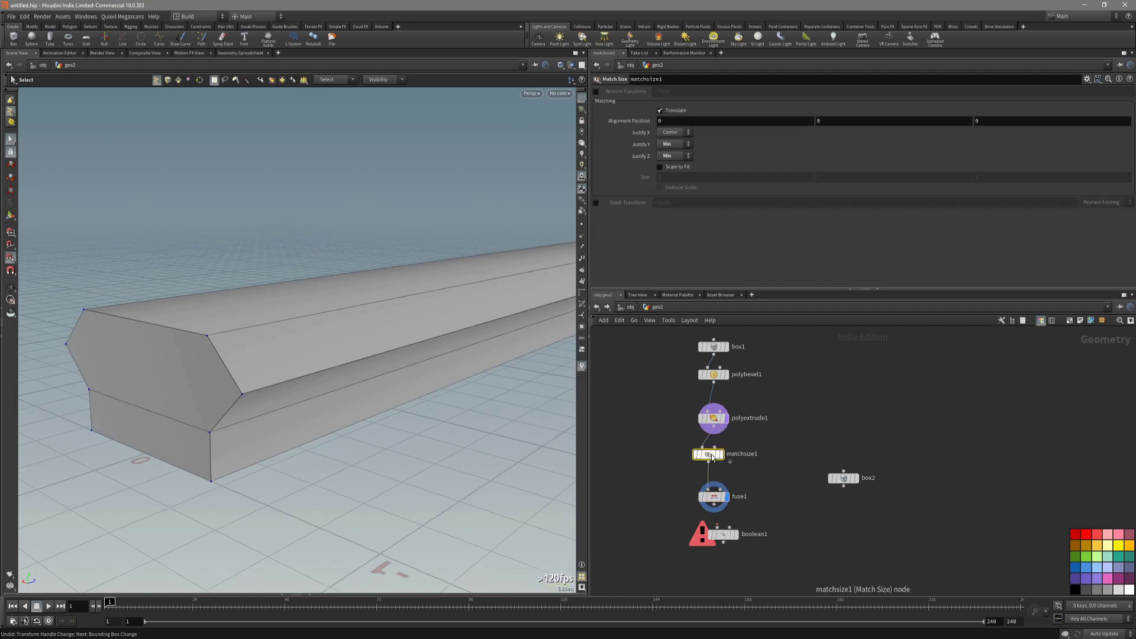
left_click(241, 394)
key("t")
left_click_drag(250, 409, 296, 408)
left_click_drag(523, 439, 363, 393, "alt")
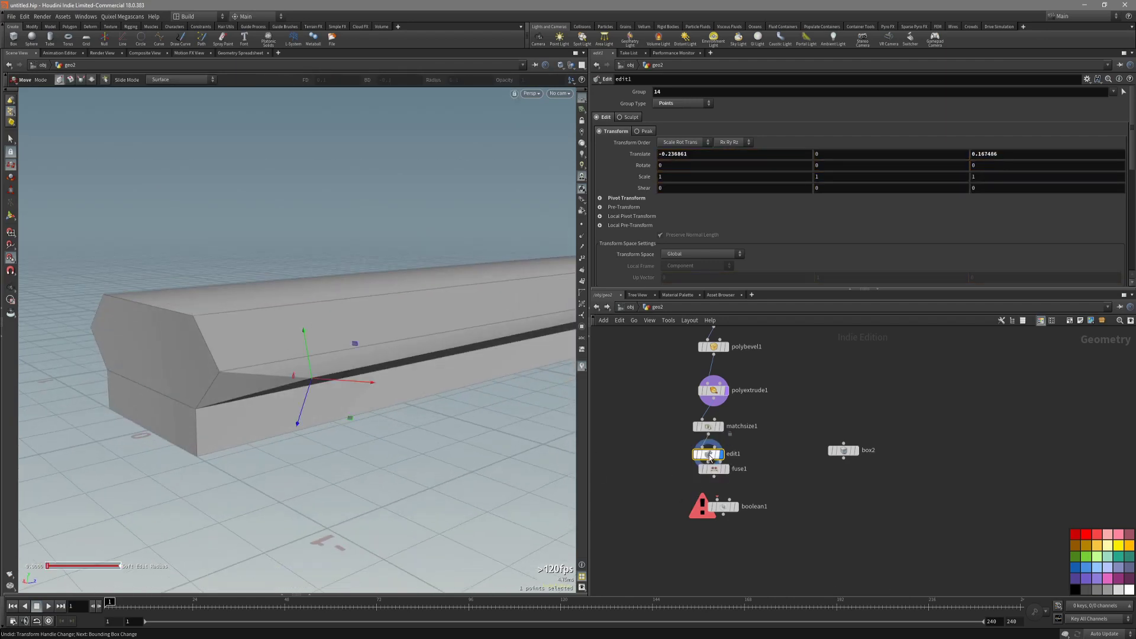
key("Delete")
Display fuse1, start a move edit on the same corner point, and delete the Edit node.
left_click(726, 468)
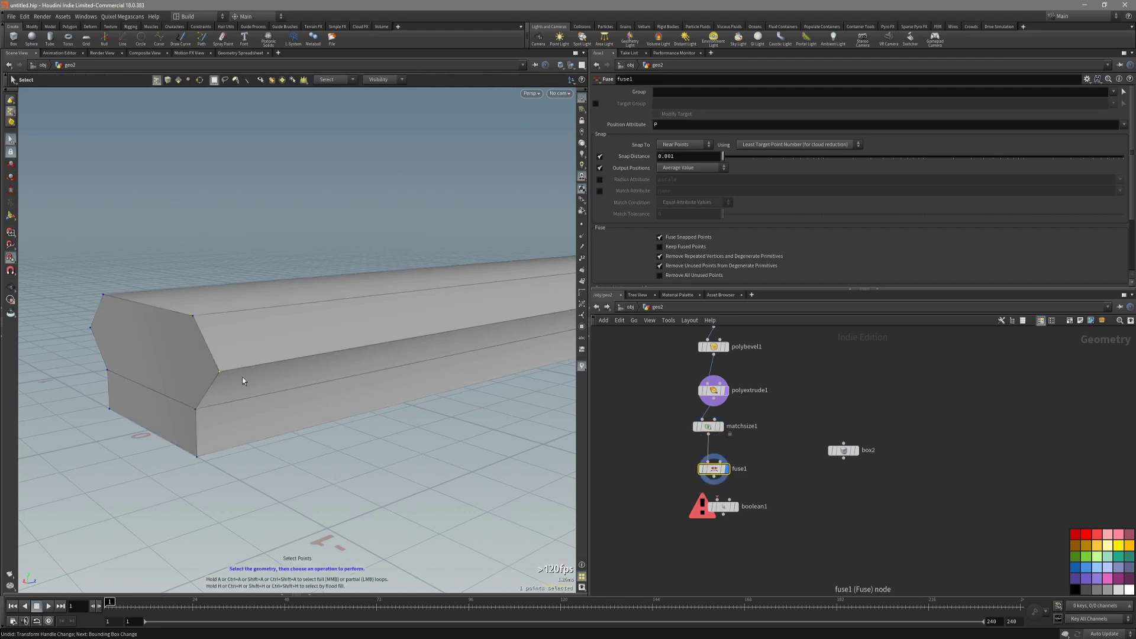
key("t")
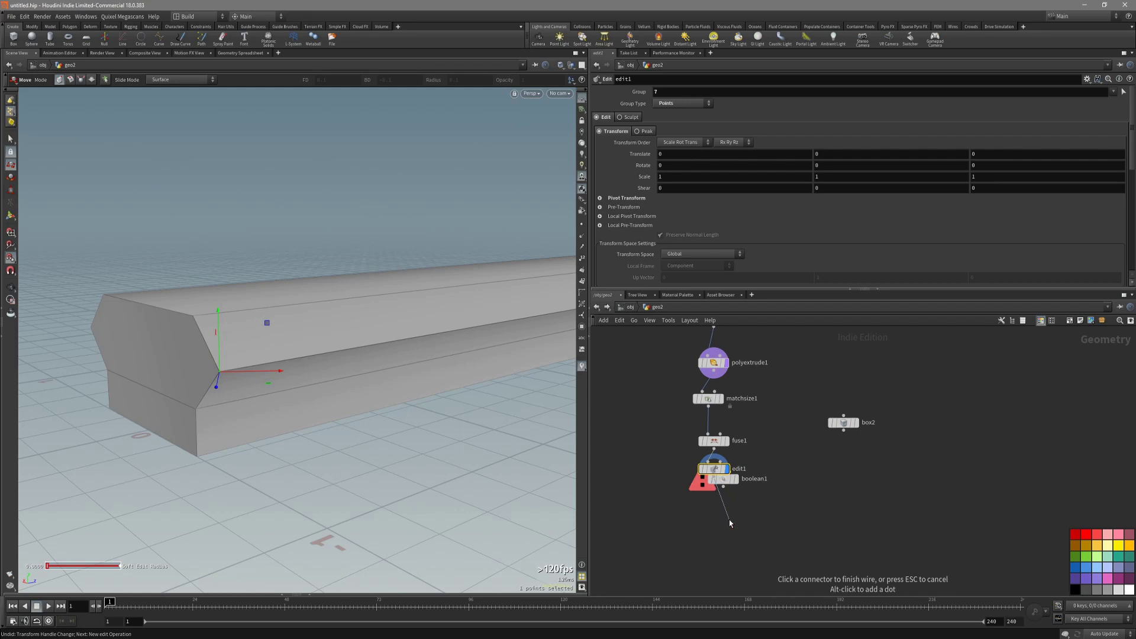
key("Delete")
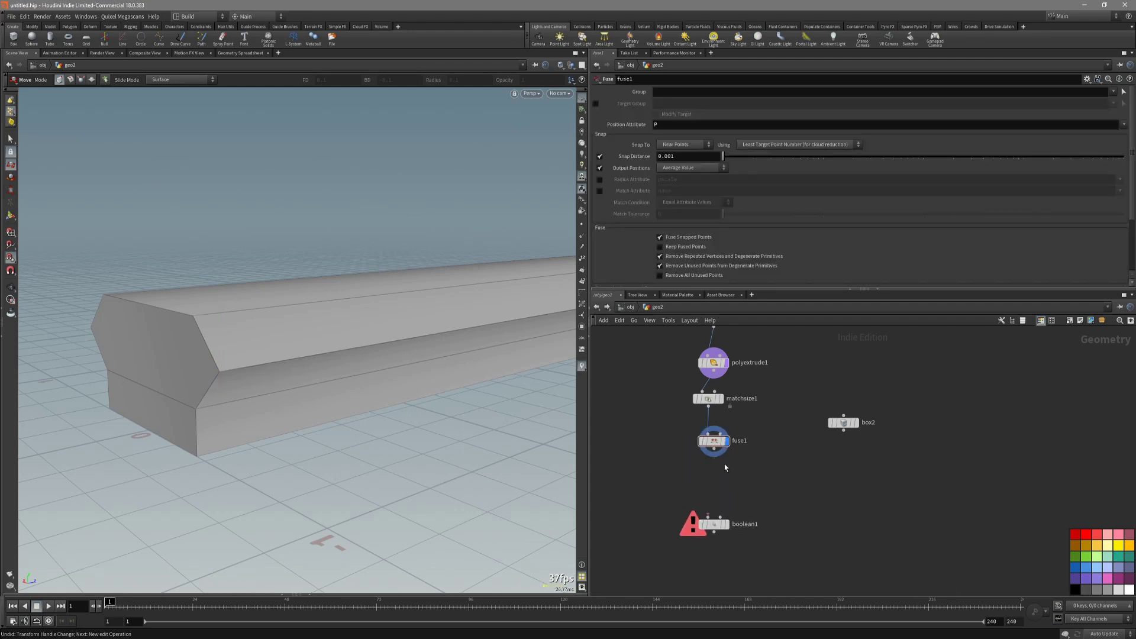
Connect fuse1 and box2 to the inputs of boolean1 and display the resulting cut in the beam.
left_click(714, 524)
left_click(725, 524)
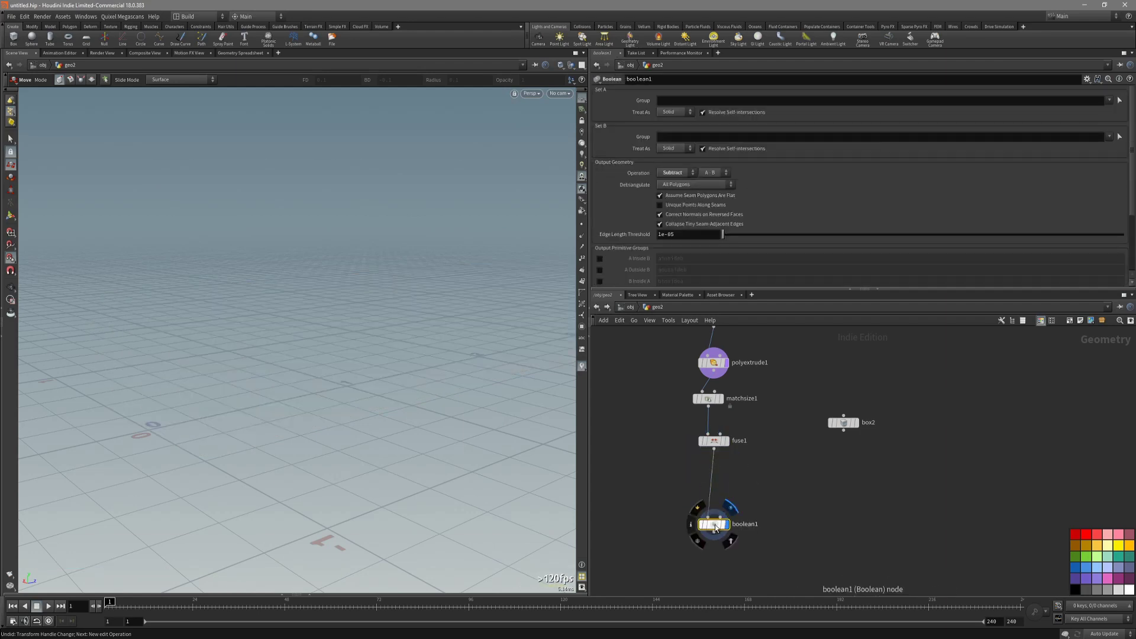
left_click_drag(723, 524, 740, 528)
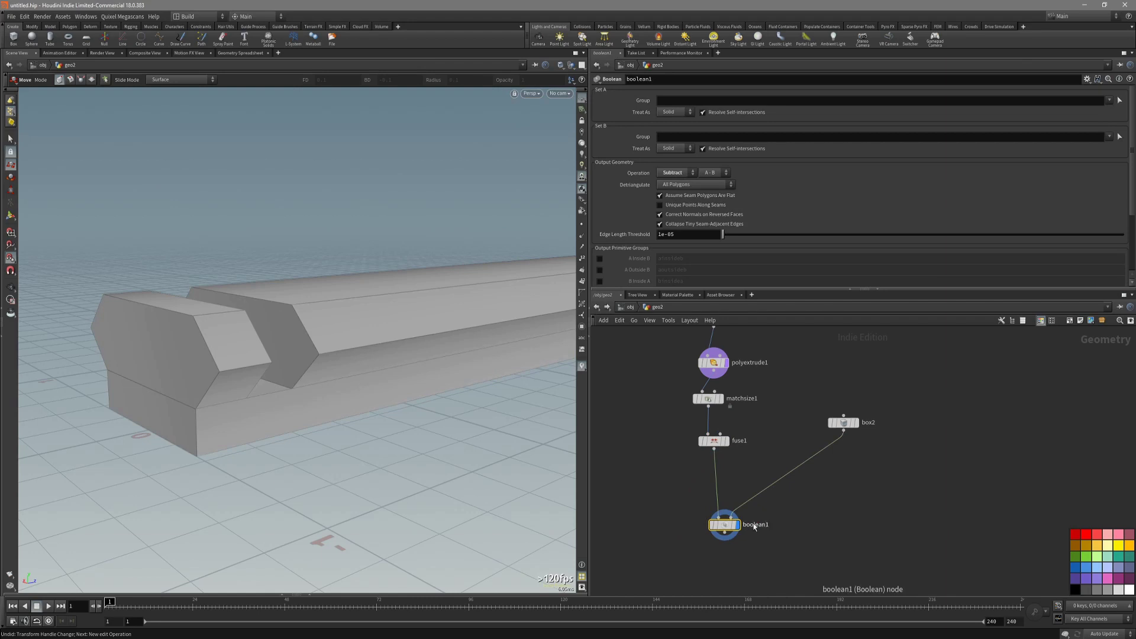
left_click_drag(394, 367, 332, 350, "alt")
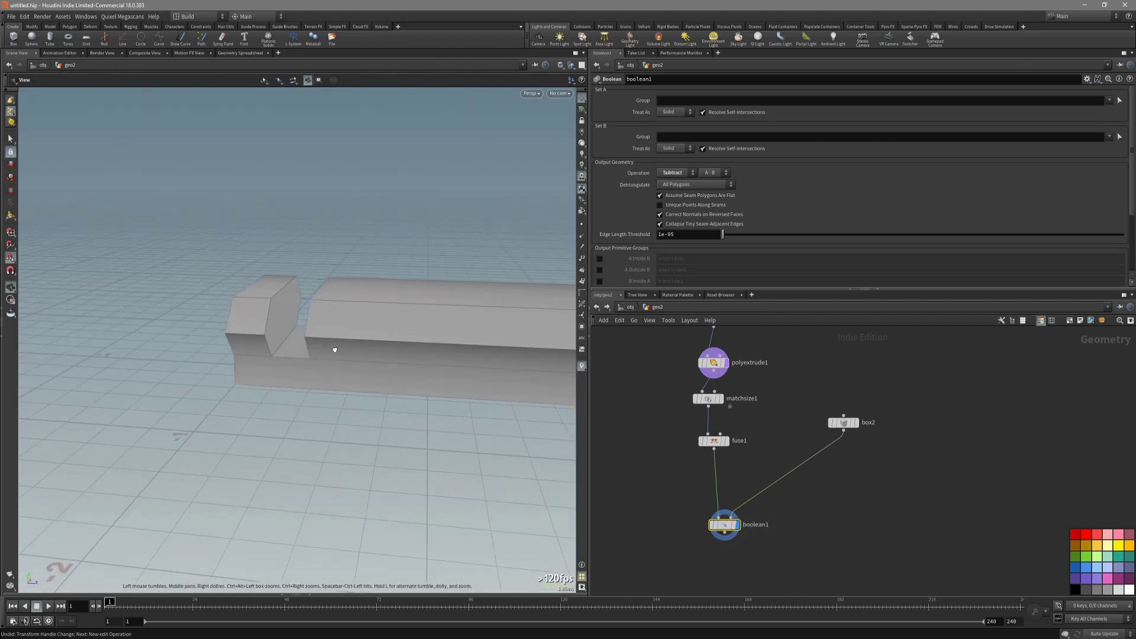
Insert a Merge node on the connection between box2 and boolean1.
key("Tab")
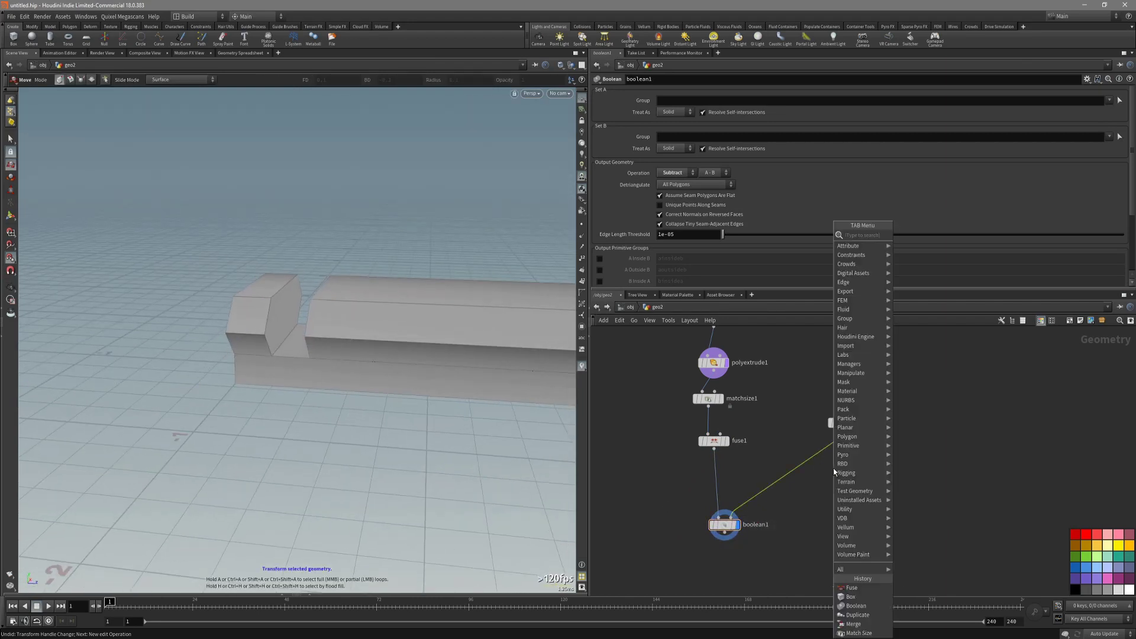
type("mer")
key("Return")
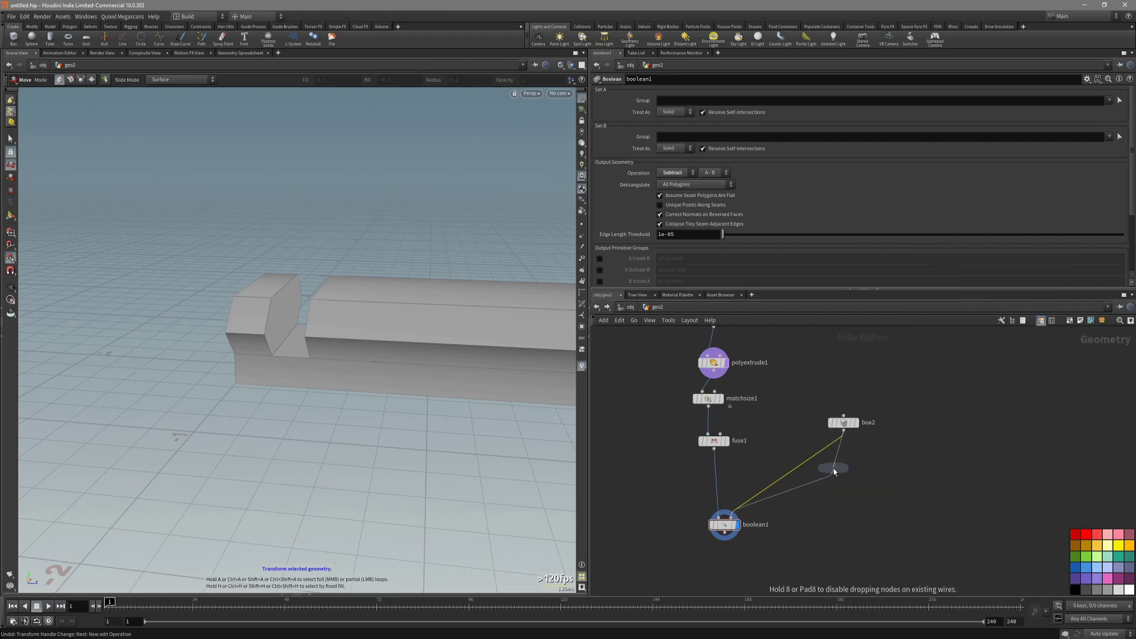
left_click(790, 484)
Insert a Duplicate node on the connection between box2 and merge1.
key("Tab")
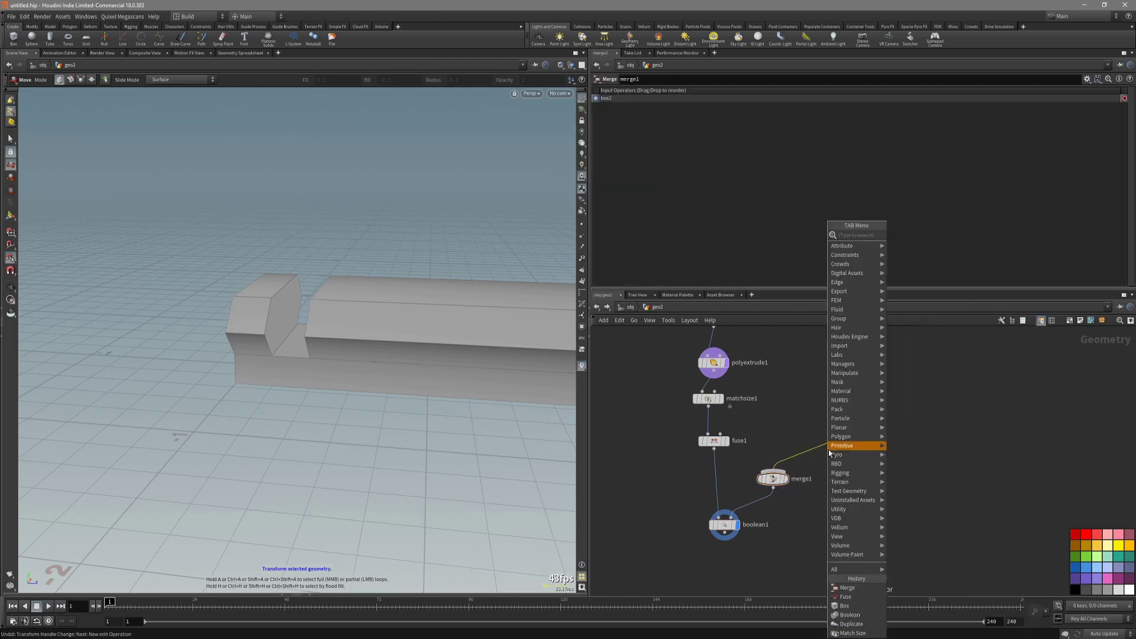
key("Escape")
key("Tab")
type("du")
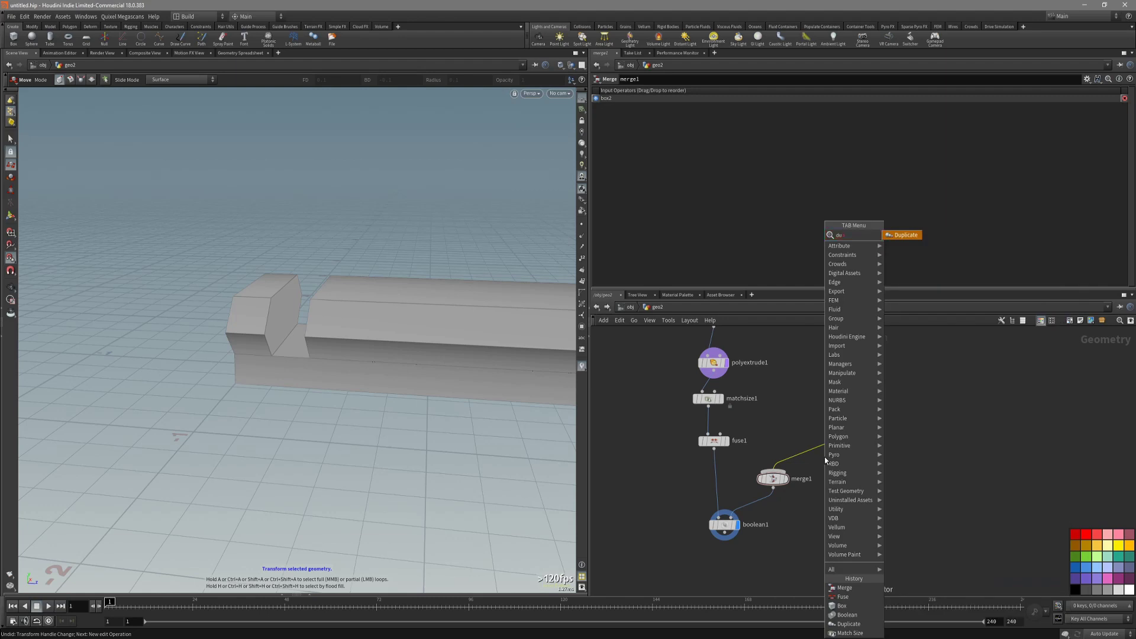
key("Return")
left_click(825, 459)
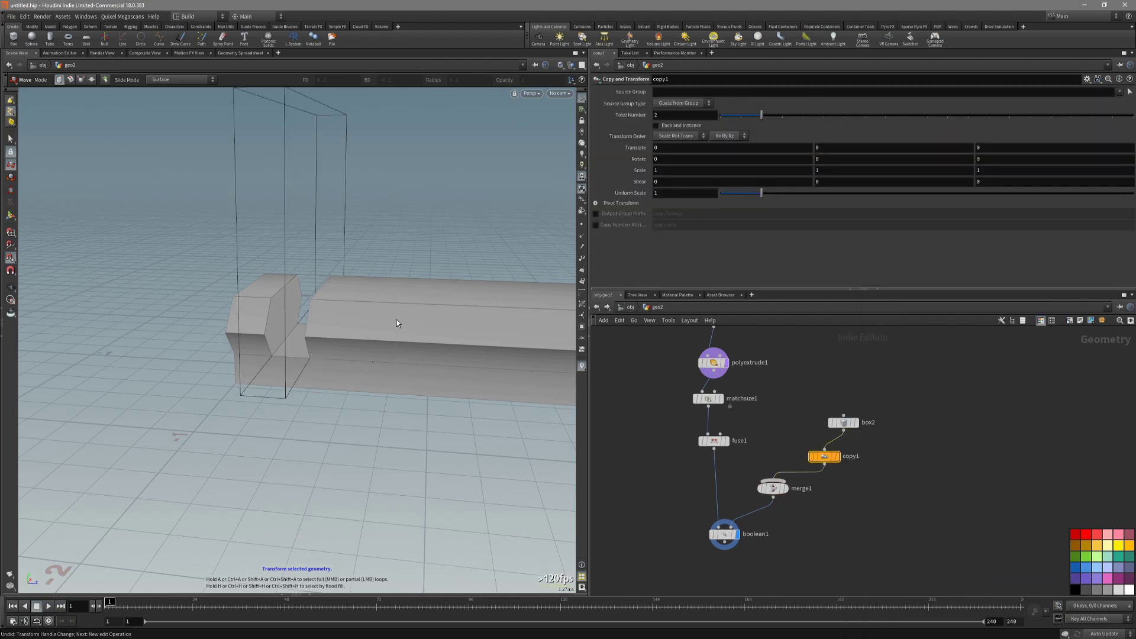
Offset the duplicated cutting box along the beam by setting copy1's Translate Z to 0.4.
key("Return")
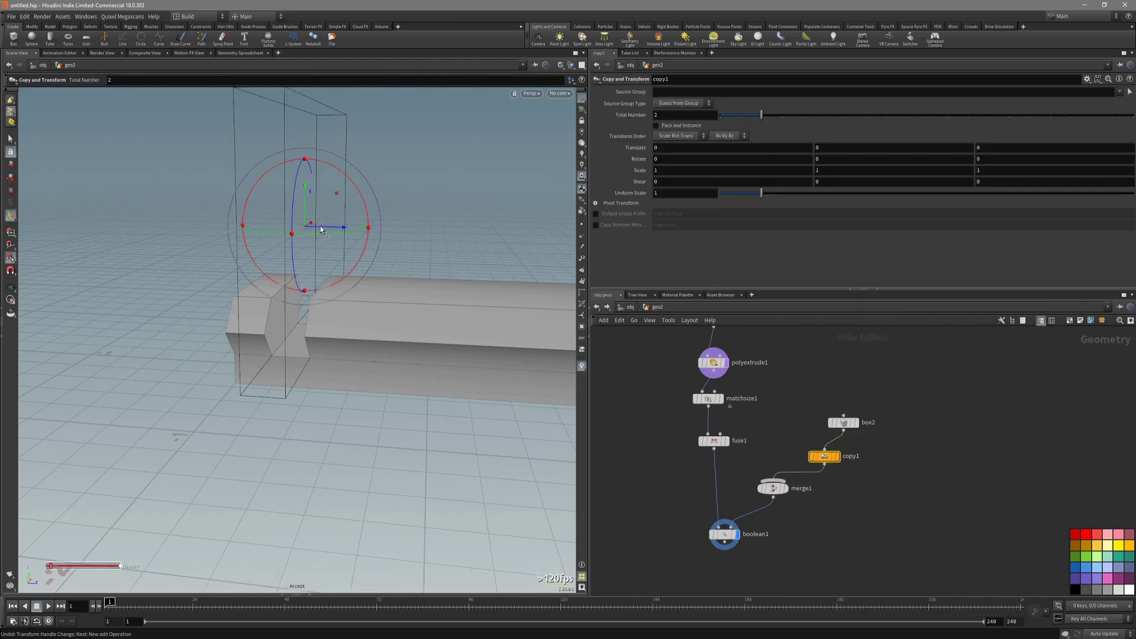
left_click_drag(320, 228, 367, 233)
key("space+4")
middle_click_drag(419, 391, 347, 374)
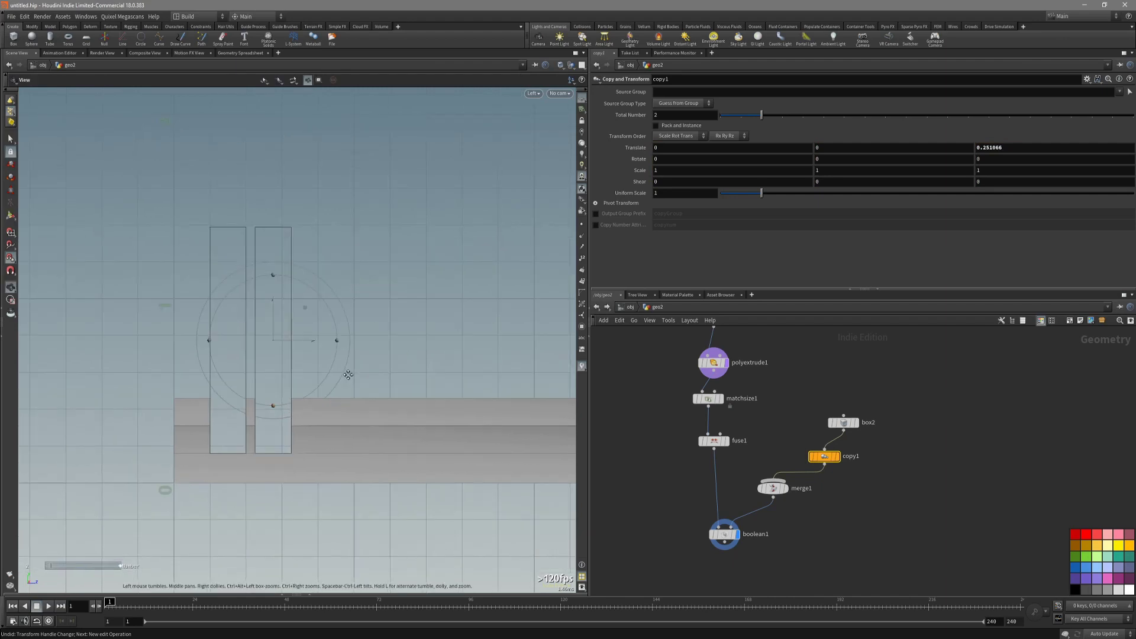
right_click_drag(348, 374, 333, 351)
left_click_drag(308, 338, 342, 350)
scroll(335, 340, "up", 3)
key("r")
scroll(371, 350, "up", 2)
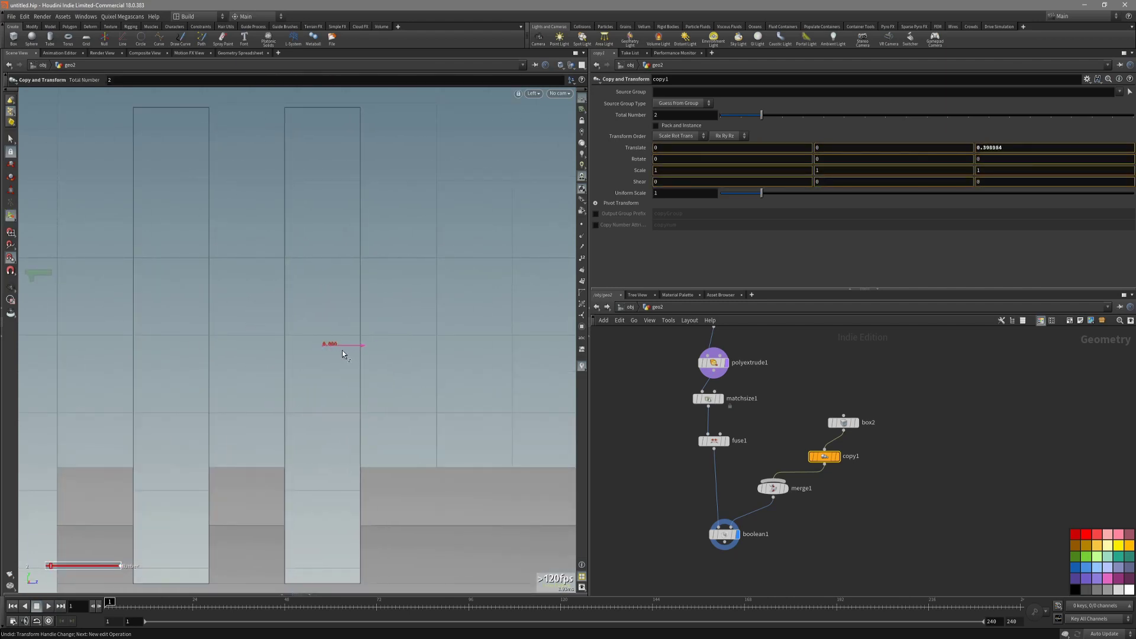
middle_click_drag(219, 477, 222, 445, "alt")
left_click_drag(349, 315, 346, 318)
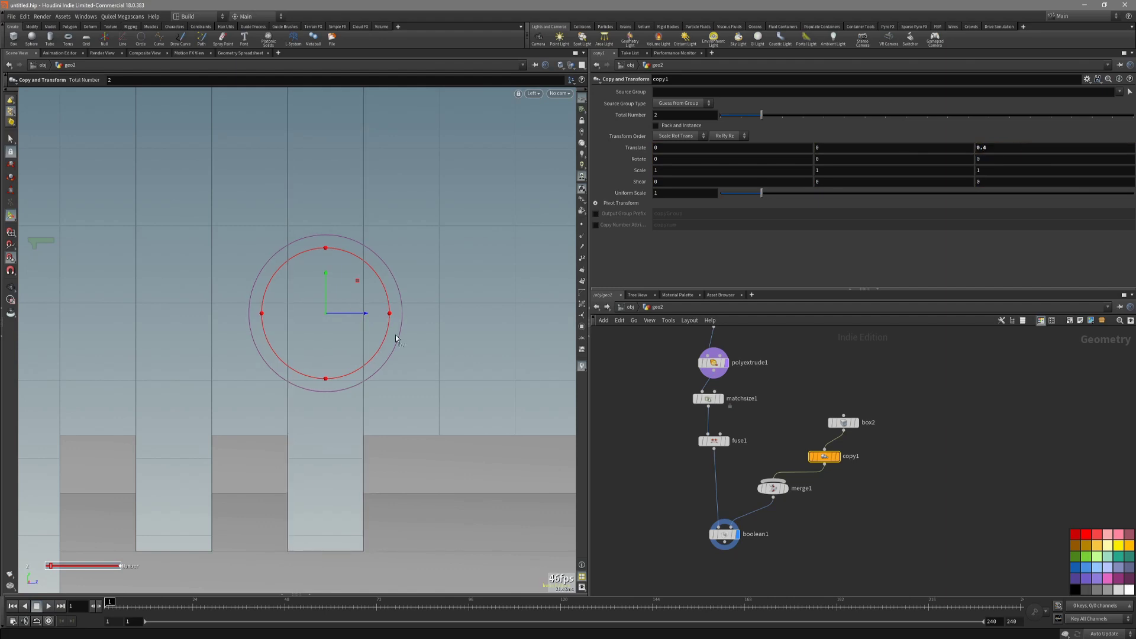
Raise copy1's Total Number to 22 and view the row of cuts along the beam in perspective.
middle_click_drag(437, 336, 467, 312)
scroll(461, 313, "down", 3)
key("space+1")
left_click_drag(413, 327, 471, 335)
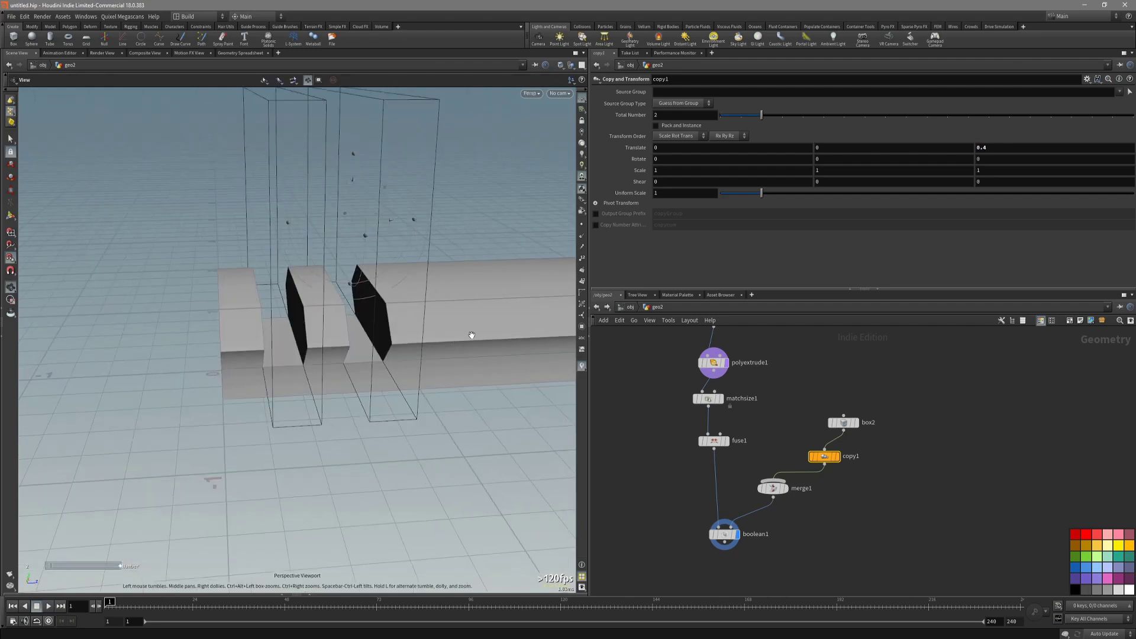
key("space+4")
scroll(458, 312, "down", 7)
middle_click_drag(405, 353, 212, 366)
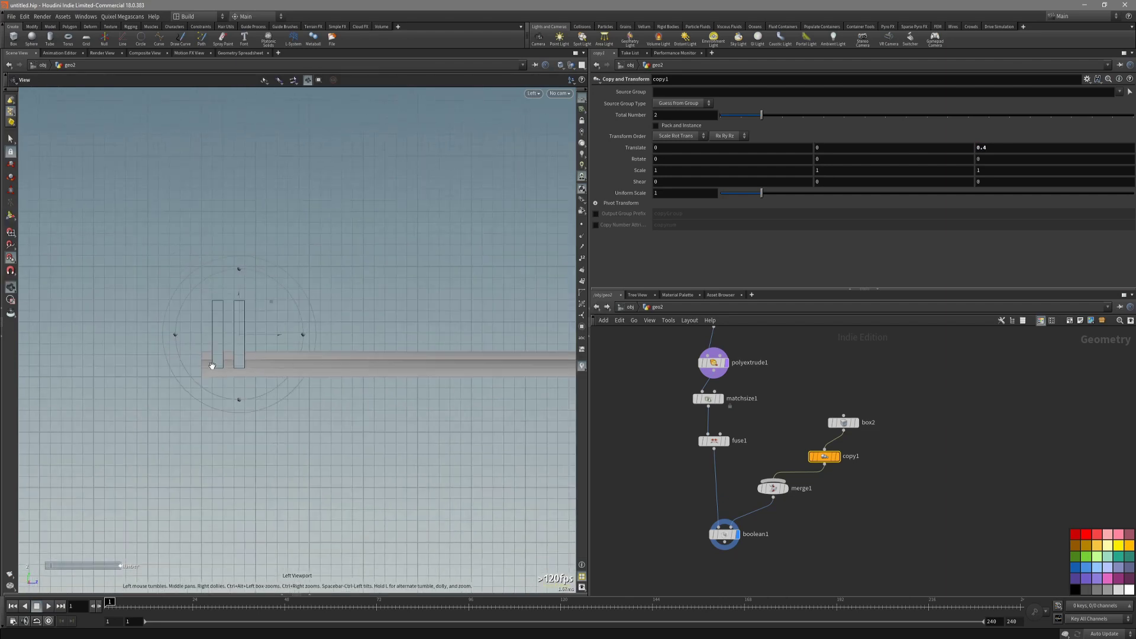
key("Return")
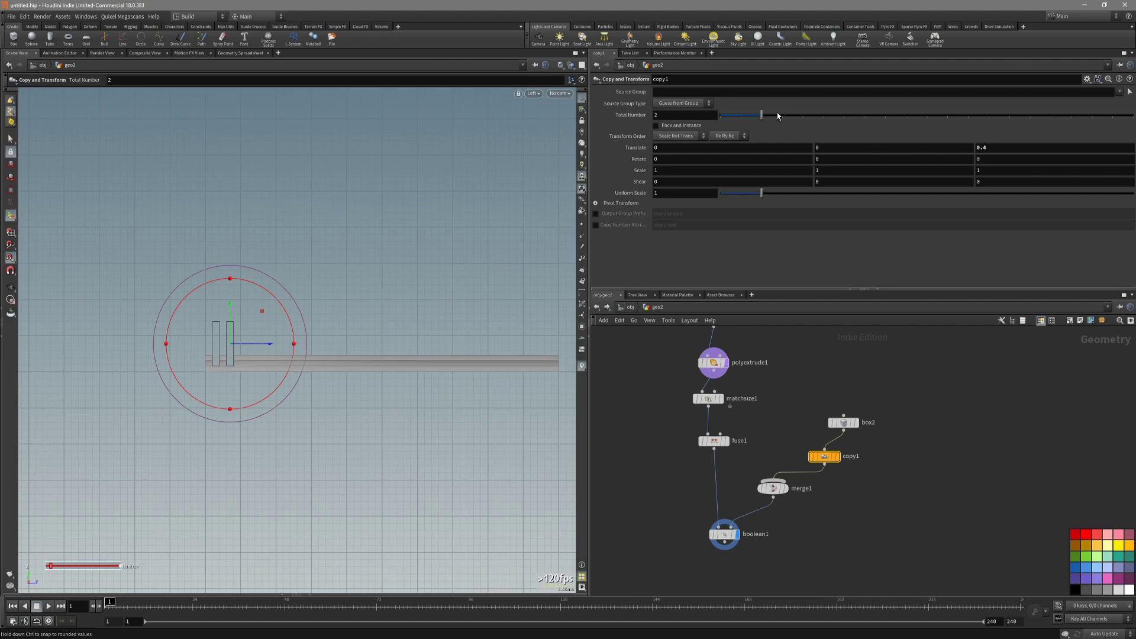
left_click_drag(776, 115, 1130, 114)
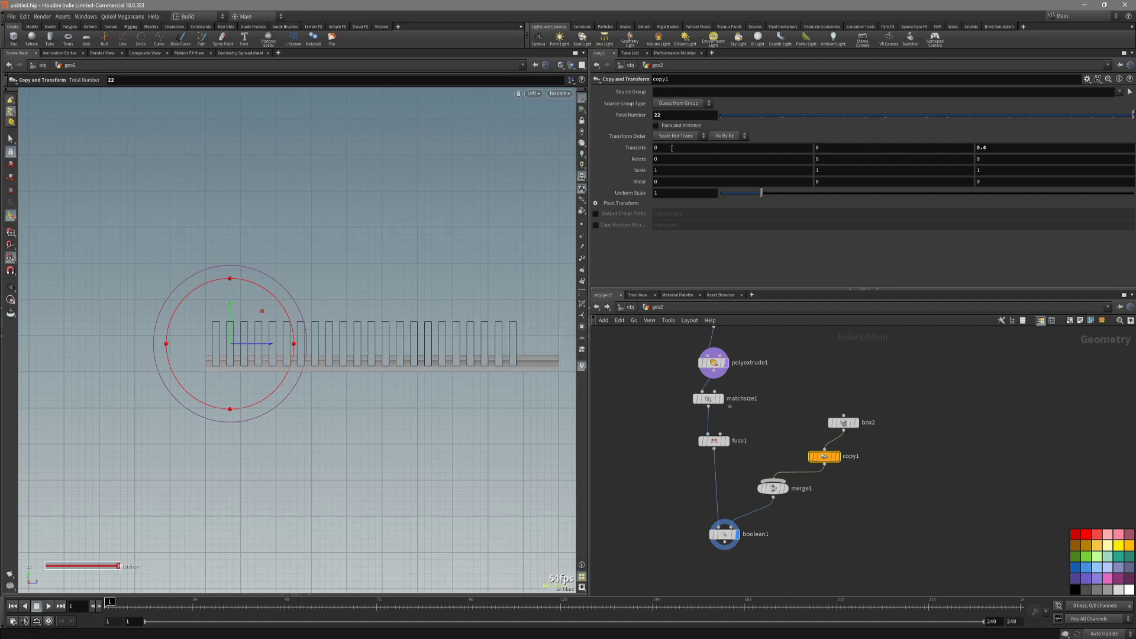
key("Escape")
left_click_drag(386, 341, 239, 375)
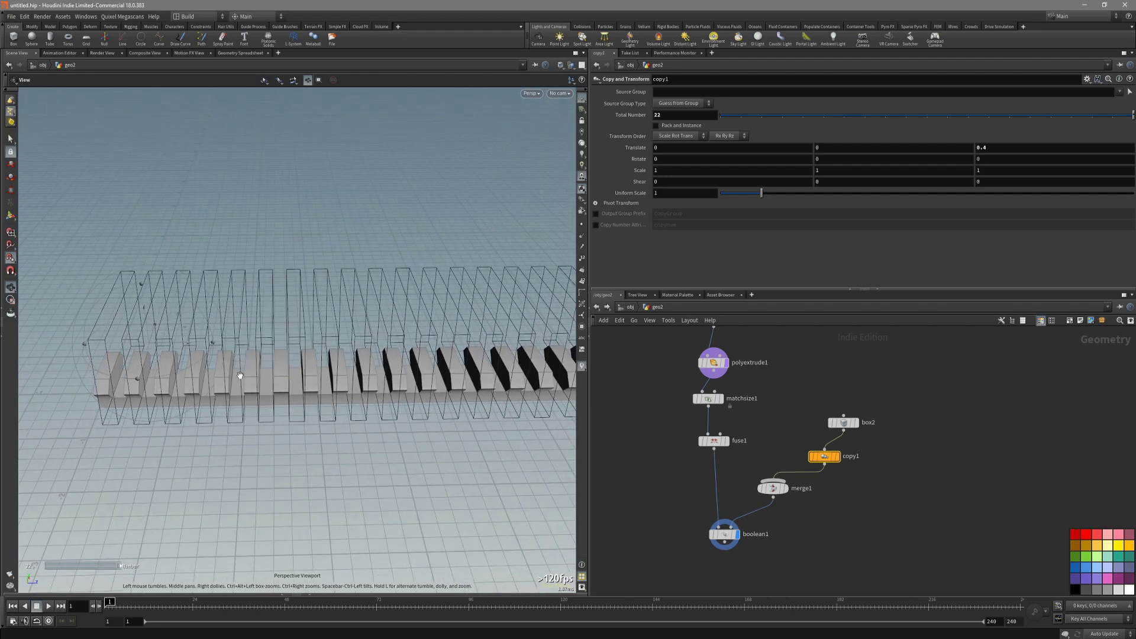
Undo the last transform handle change and examine the row of cuts along the whole beam.
middle_click_drag(469, 369, 405, 346, "alt")
middle_click(400, 361)
key("ctrl+z")
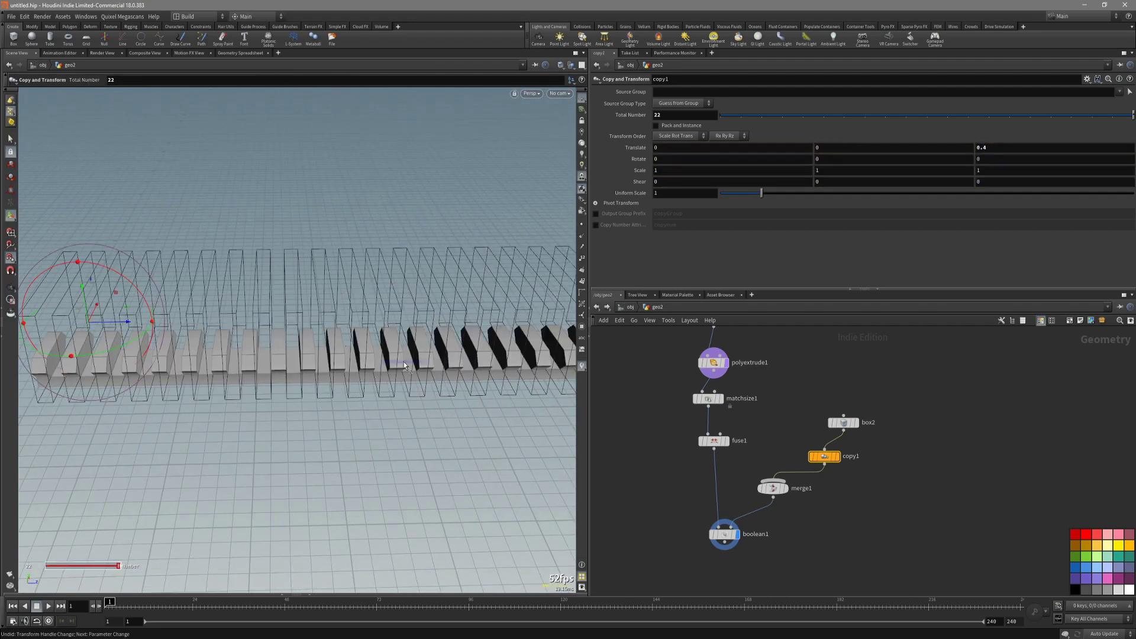
middle_click_drag(430, 404, 327, 396, "alt")
scroll(327, 396, "down", 3, "alt")
middle_click_drag(398, 393, 346, 392, "alt")
left_click_drag(498, 403, 438, 417, "alt")
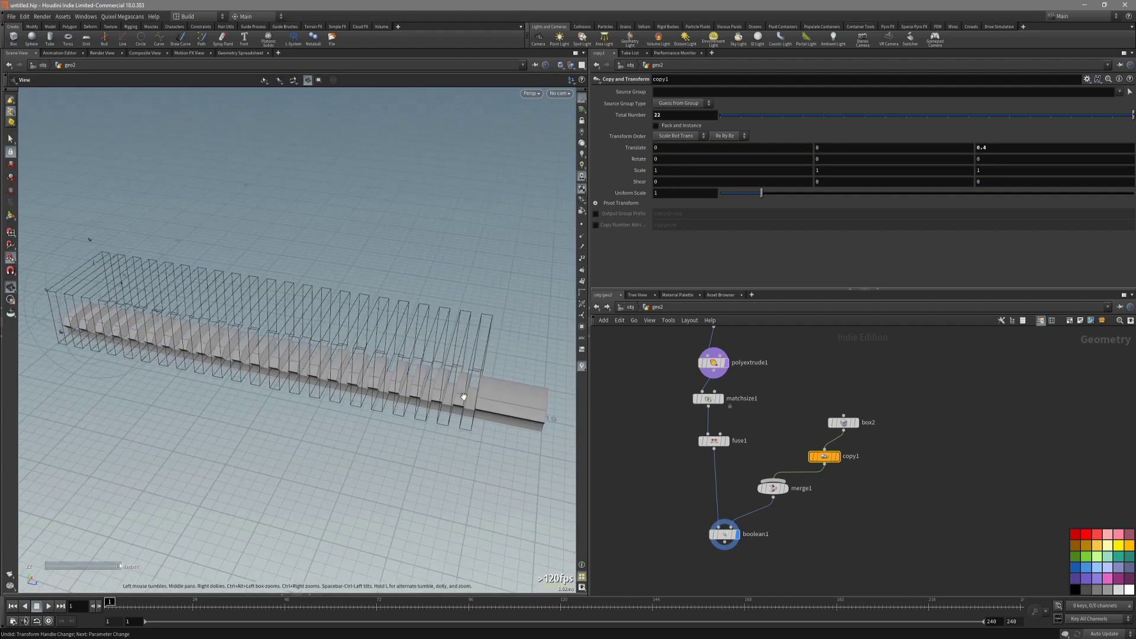
left_click_drag(530, 396, 526, 430)
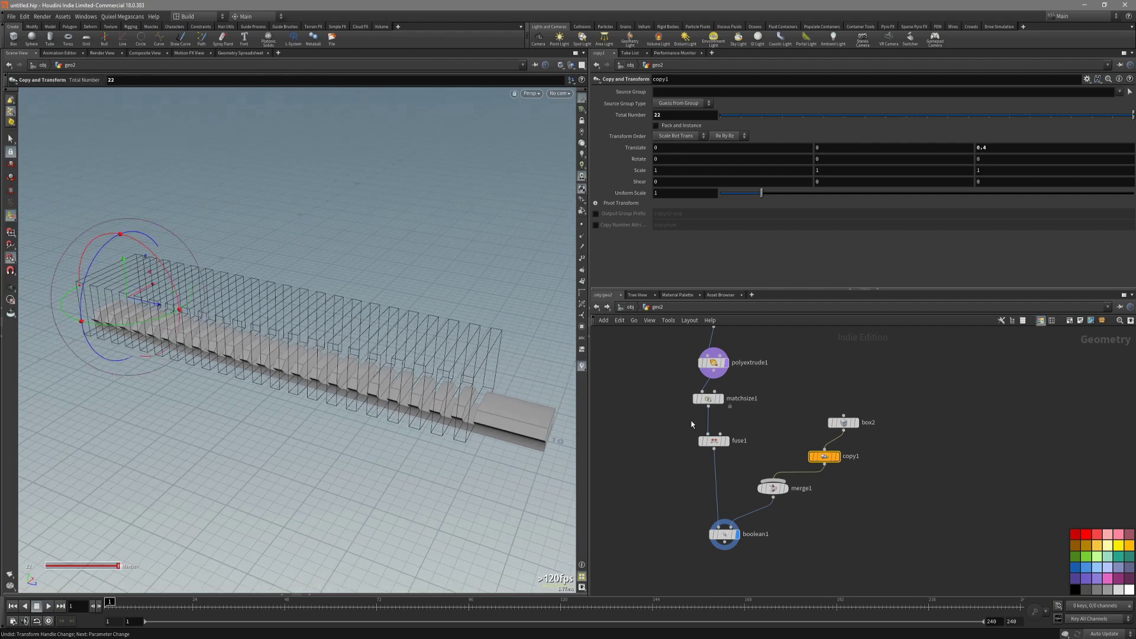
Shorten box1 to a Z size of about 9.43 by pulling in one end with its handle.
middle_click_drag(657, 443, 638, 542)
scroll(652, 452, "down", 1)
scroll(657, 423, "up", 2)
left_click(693, 393)
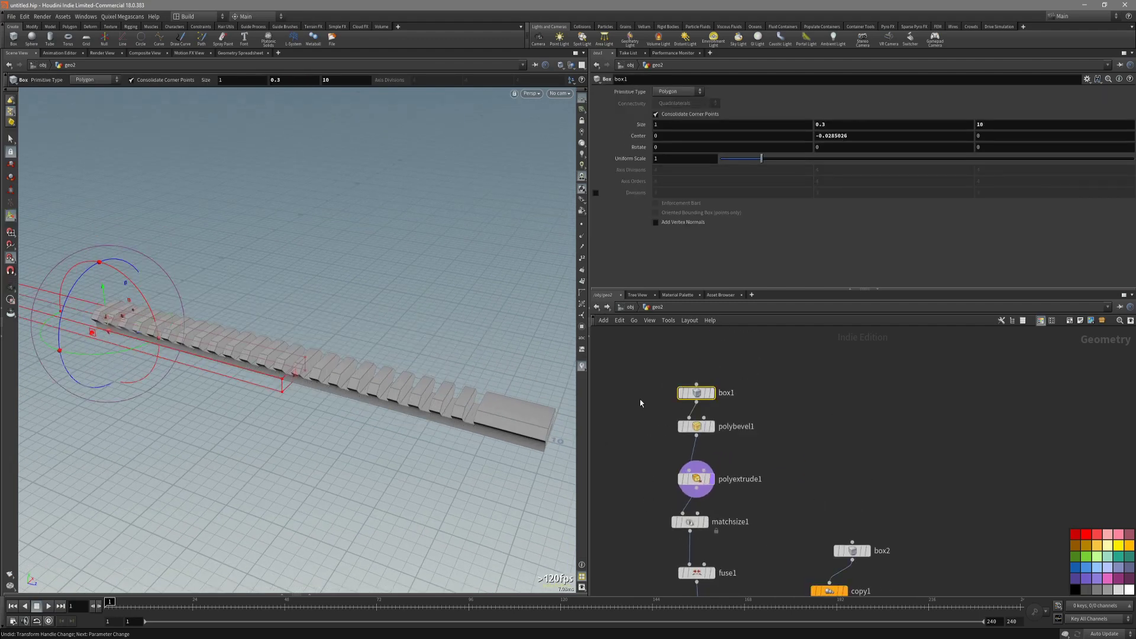
key("x")
left_click(213, 361)
mouse_move(295, 373)
left_mouse_down()
mouse_move(237, 355)
mouse_move(278, 378)
left_mouse_up()
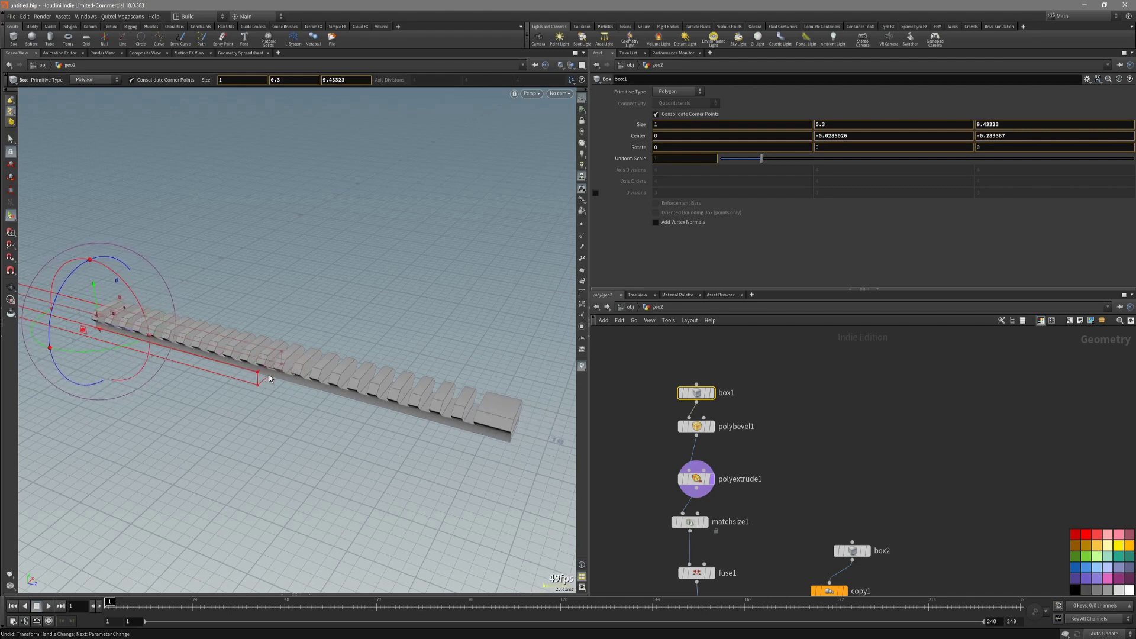
Move the cutting box box2 along the beam to a center Z of about 0.75.
left_click_drag(273, 429, 497, 426, "alt")
middle_click_drag(496, 425, 541, 422, "alt")
middle_click_drag(207, 370, 235, 374, "alt")
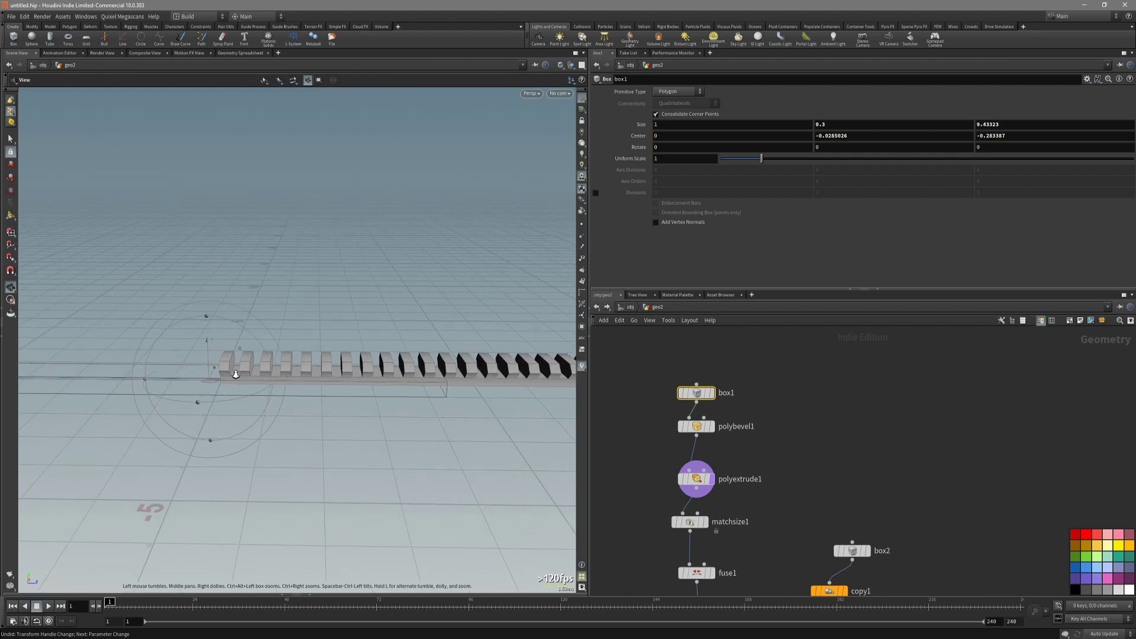
right_click_drag(236, 373, 260, 378, "alt")
left_click_drag(260, 378, 276, 363, "alt")
middle_click_drag(748, 560, 740, 462)
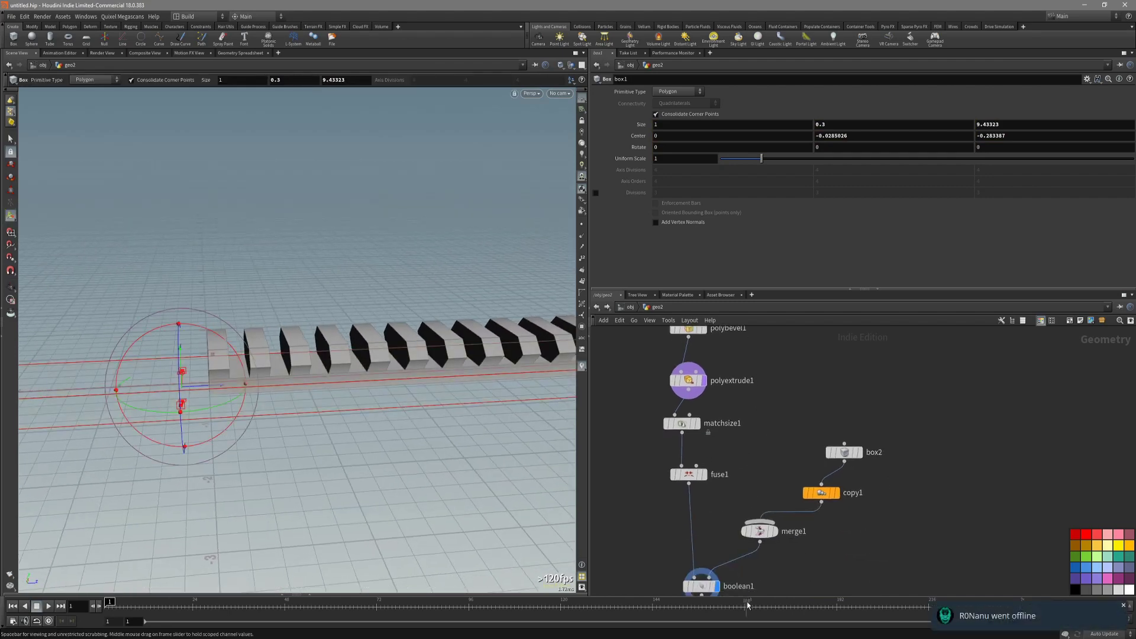
middle_click_drag(777, 578, 793, 537)
left_click(837, 453)
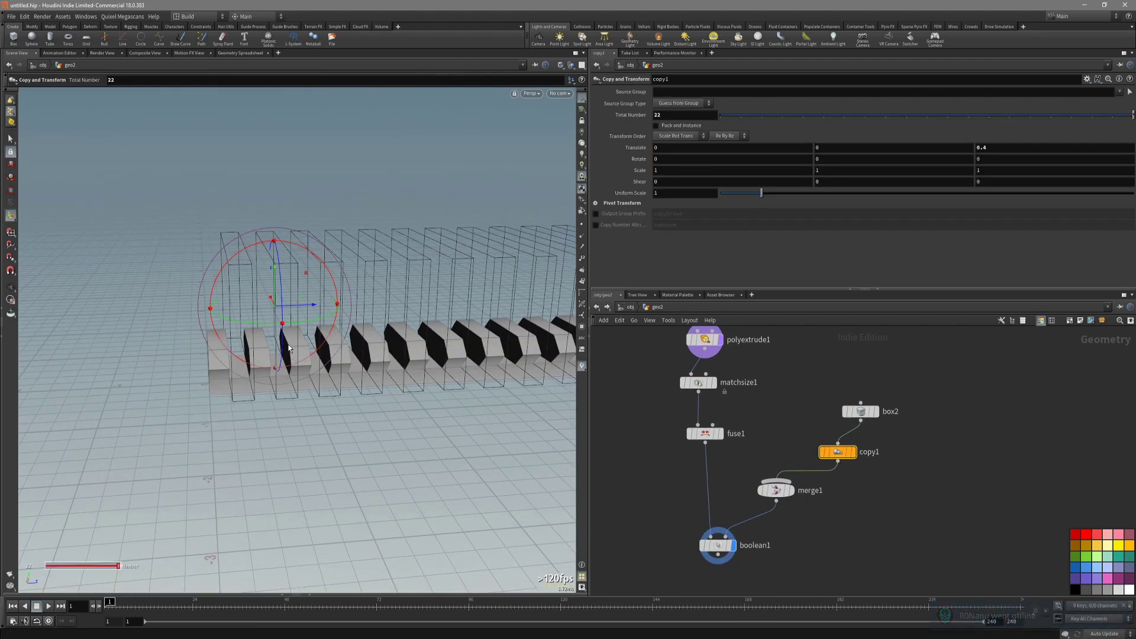
left_click(860, 411)
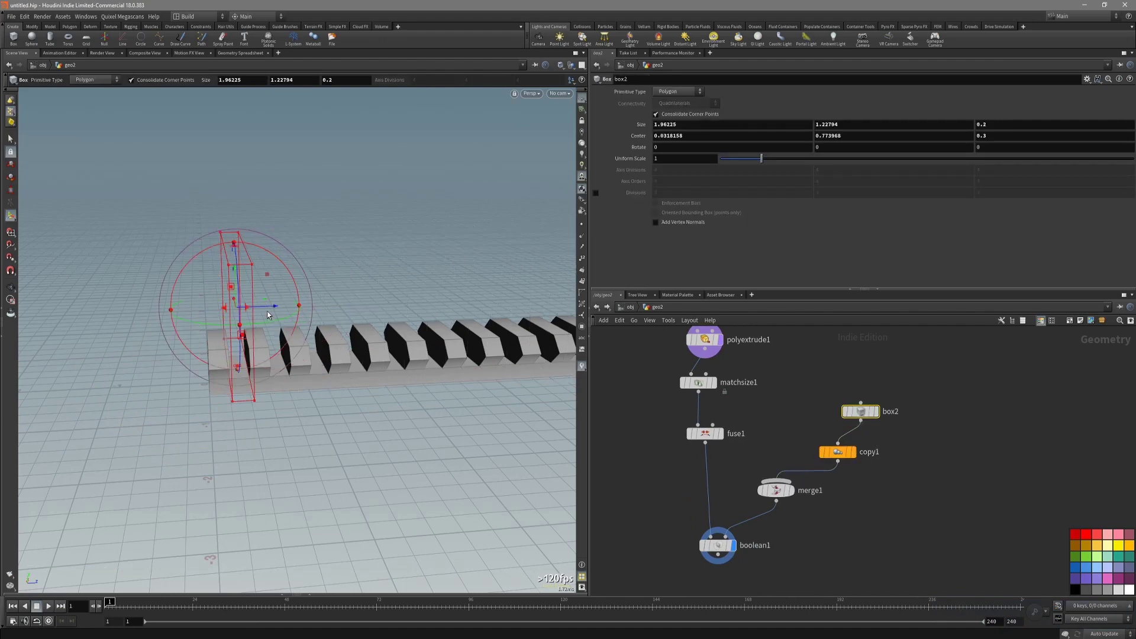
left_click_drag(267, 314, 309, 312)
key("space+4")
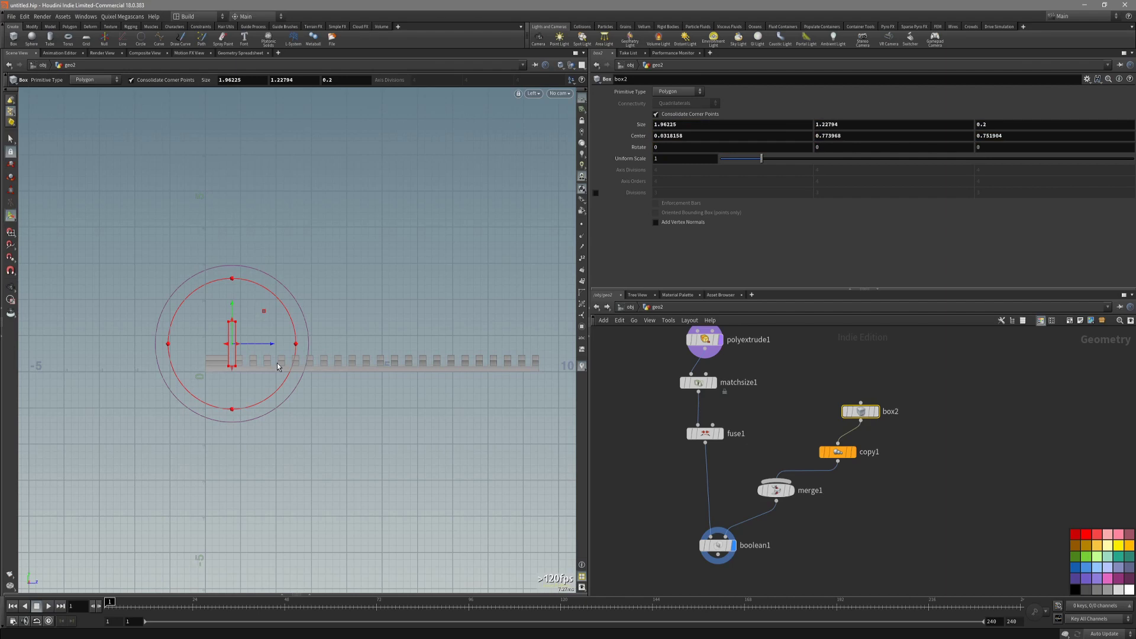
Lengthen box1's end with its handle and set its Z size to 10.
key("Escape")
left_click_drag(278, 366, 340, 383)
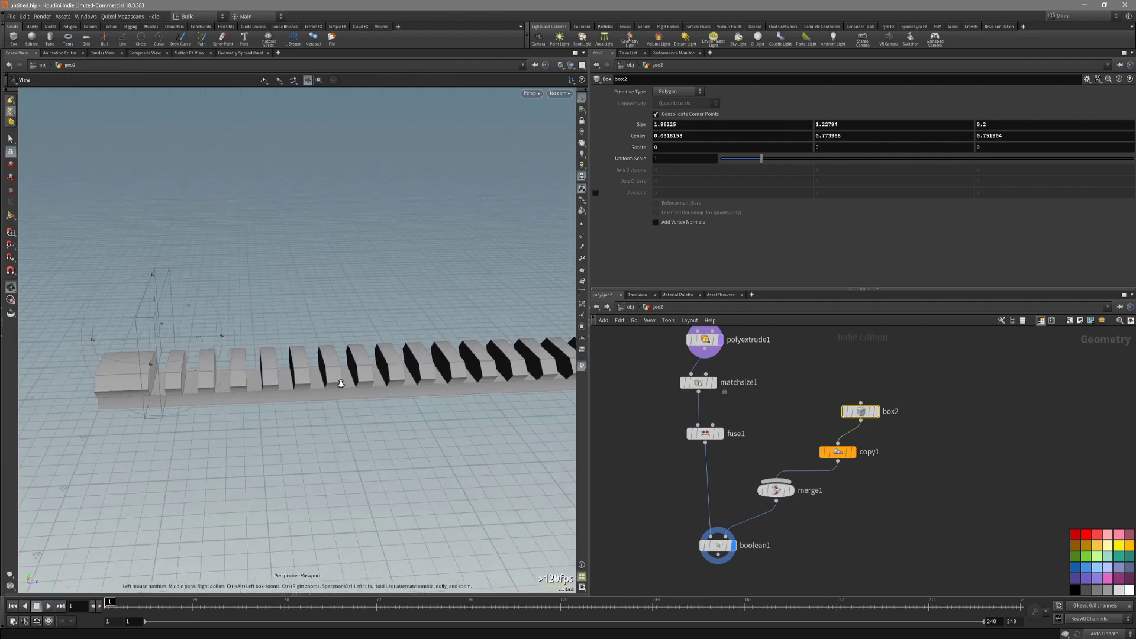
scroll(341, 384, "down", 5)
middle_click_drag(339, 392, 266, 394)
left_click_drag(266, 394, 307, 390)
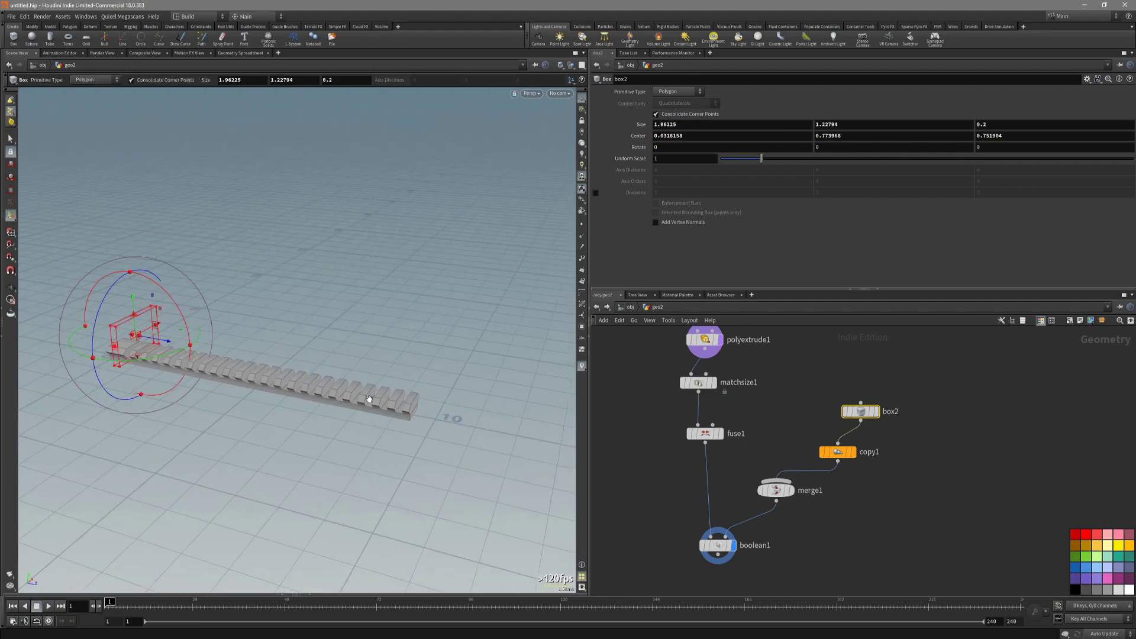
middle_click_drag(650, 389, 630, 451)
middle_click_drag(729, 346, 725, 398)
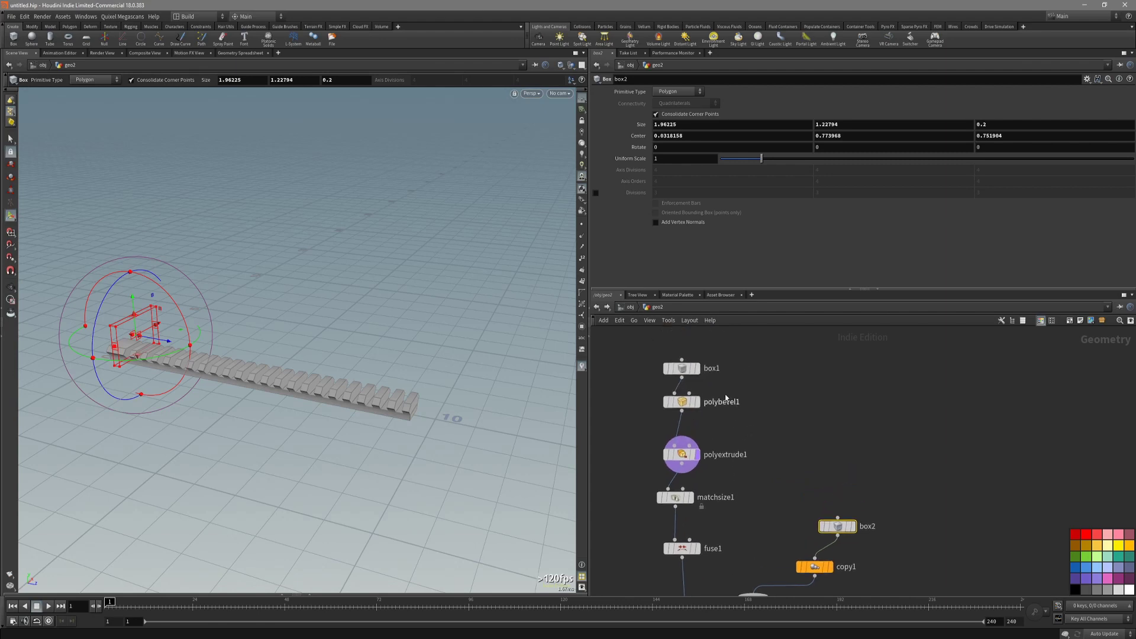
left_click(682, 368)
left_click_drag(240, 385, 519, 295)
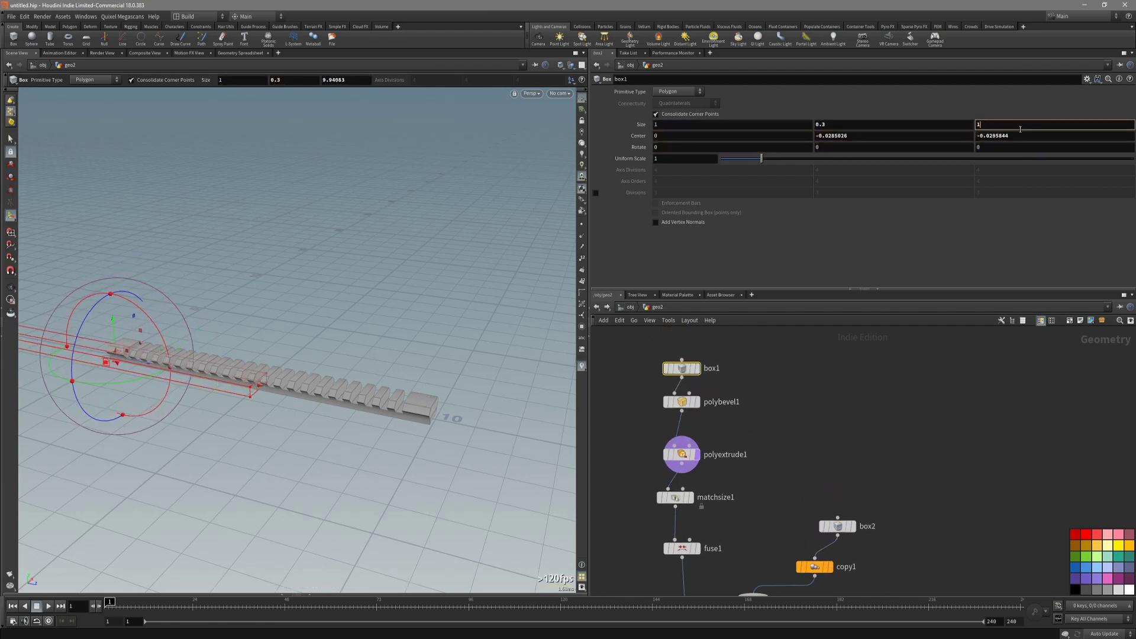
left_click_drag(360, 367, 388, 345)
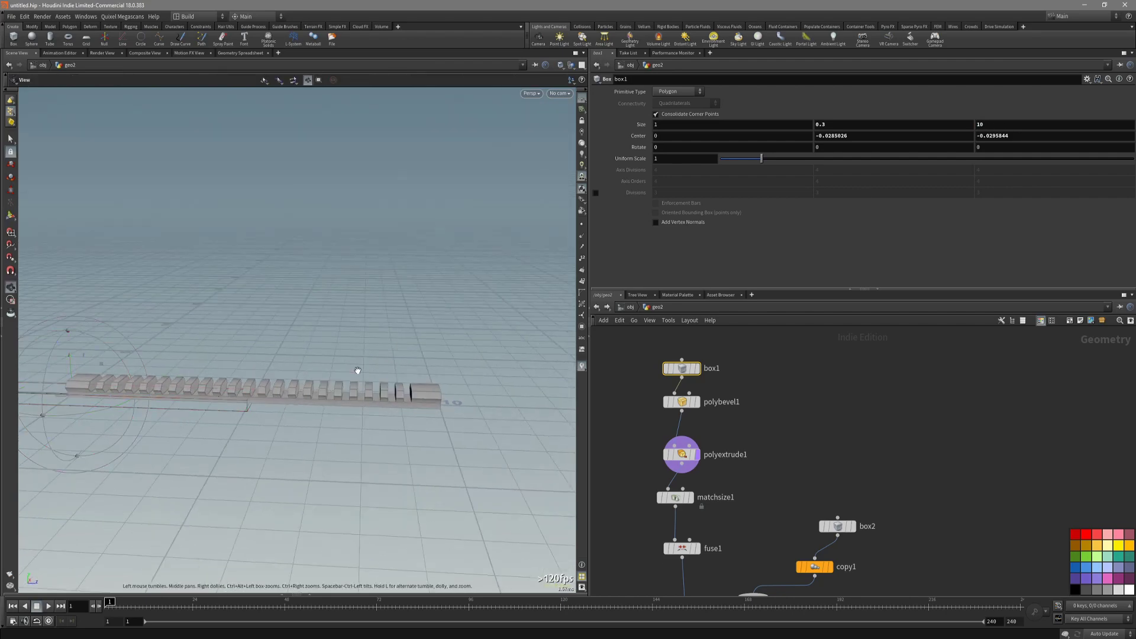
key("space+4")
key("space+1")
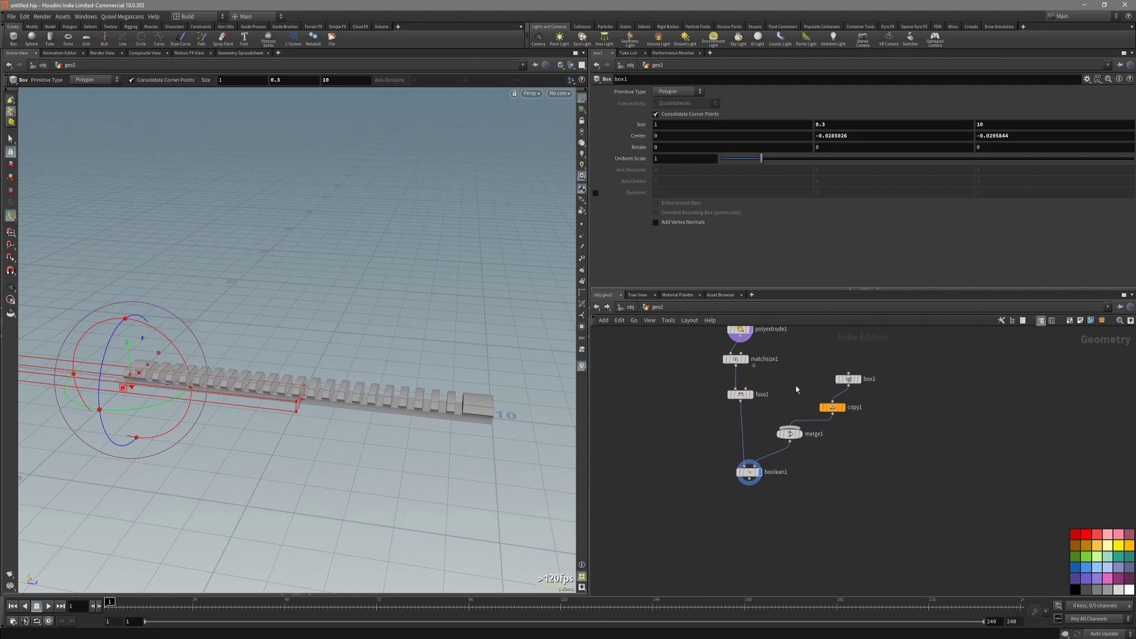
Append a Transform node to boolean1's output and display its result.
scroll(773, 519, "up", 3)
left_click(744, 455)
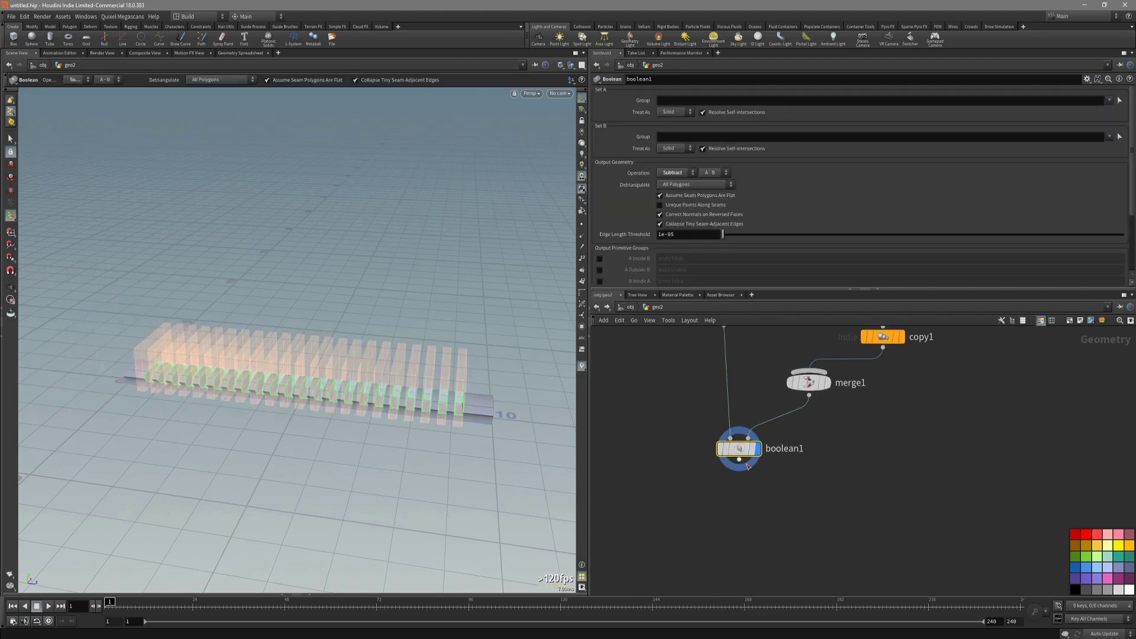
key("Escape")
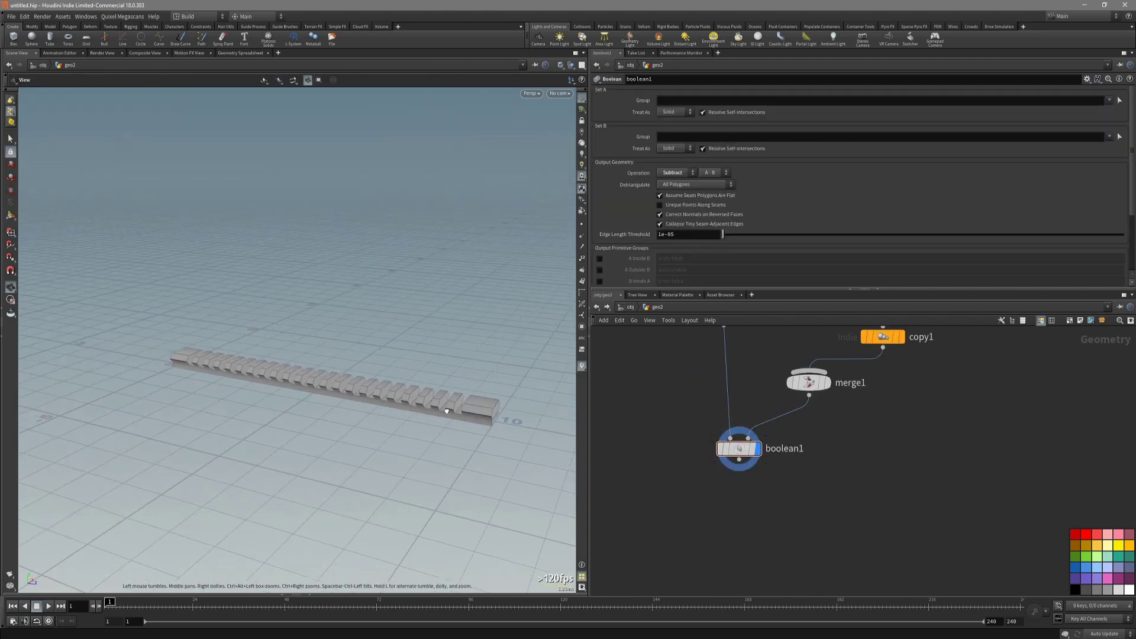
key("Return")
scroll(368, 381, "up", 5)
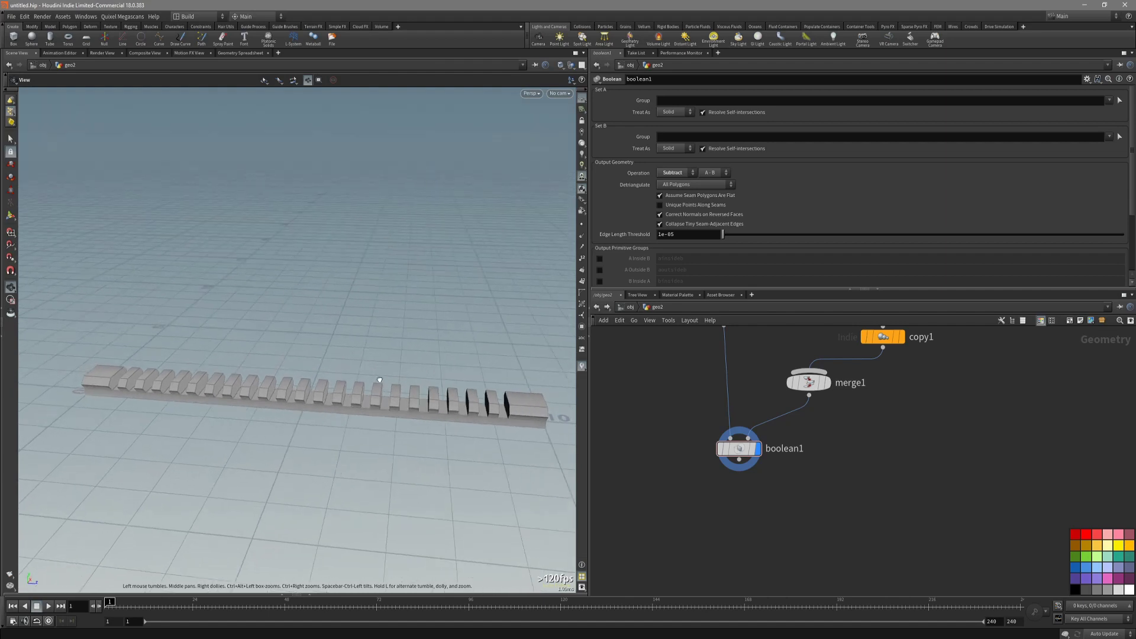
key("s")
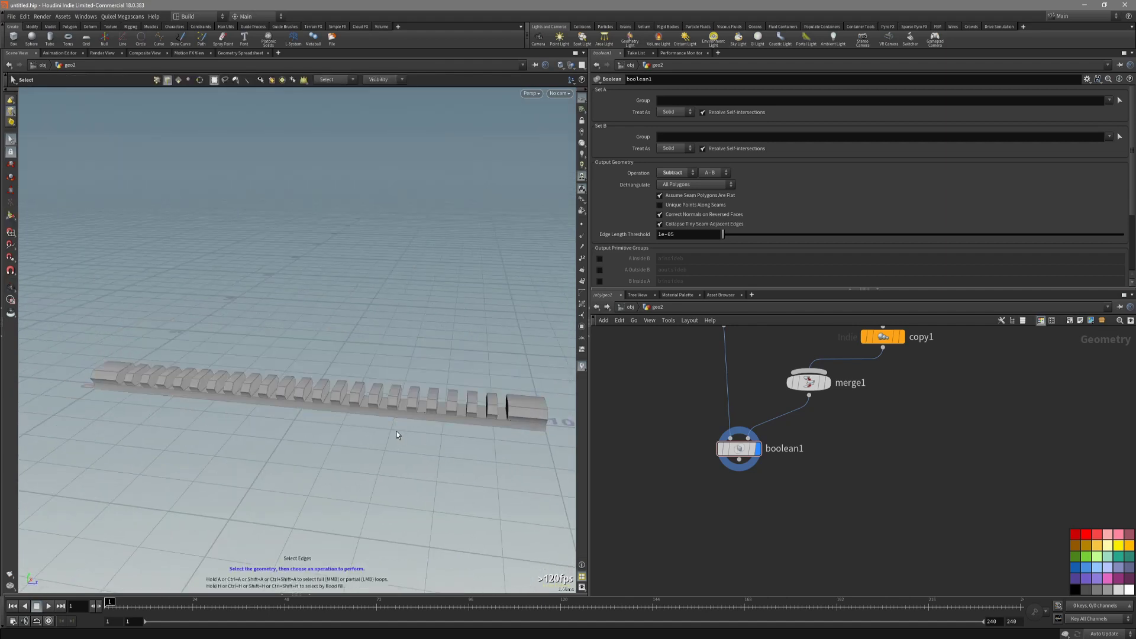
left_click(738, 462)
key("Tab")
type("tran")
key("Return")
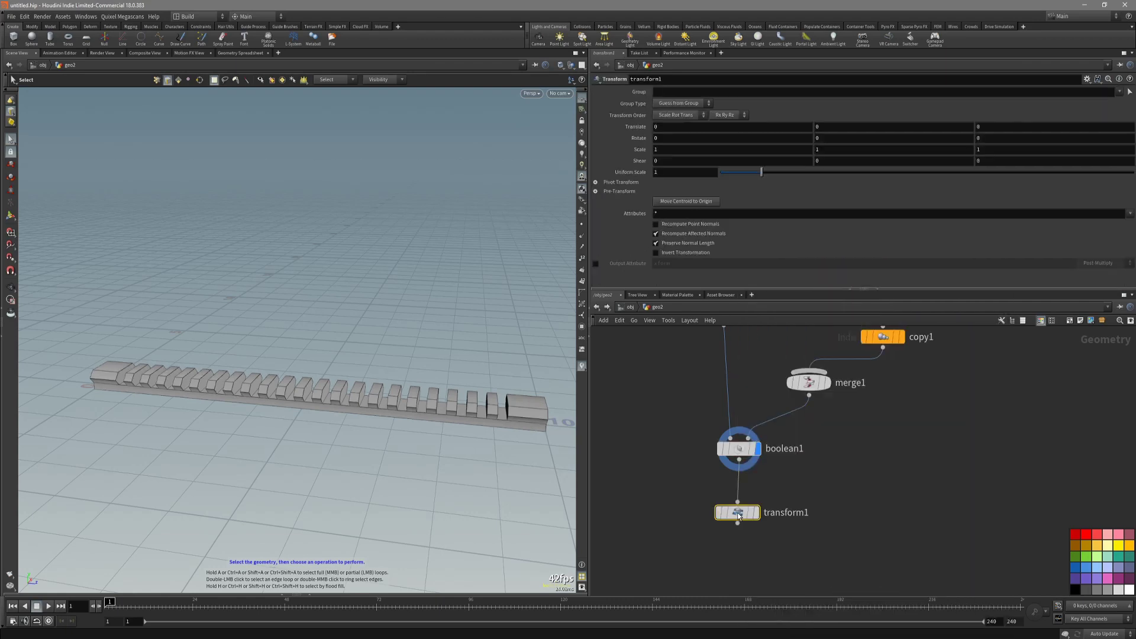
left_click(756, 513)
With transform1, raise the beam about 4.57 in Y and rotate it about 23, 35 and -22 degrees in X, Y and Z.
key("space+4")
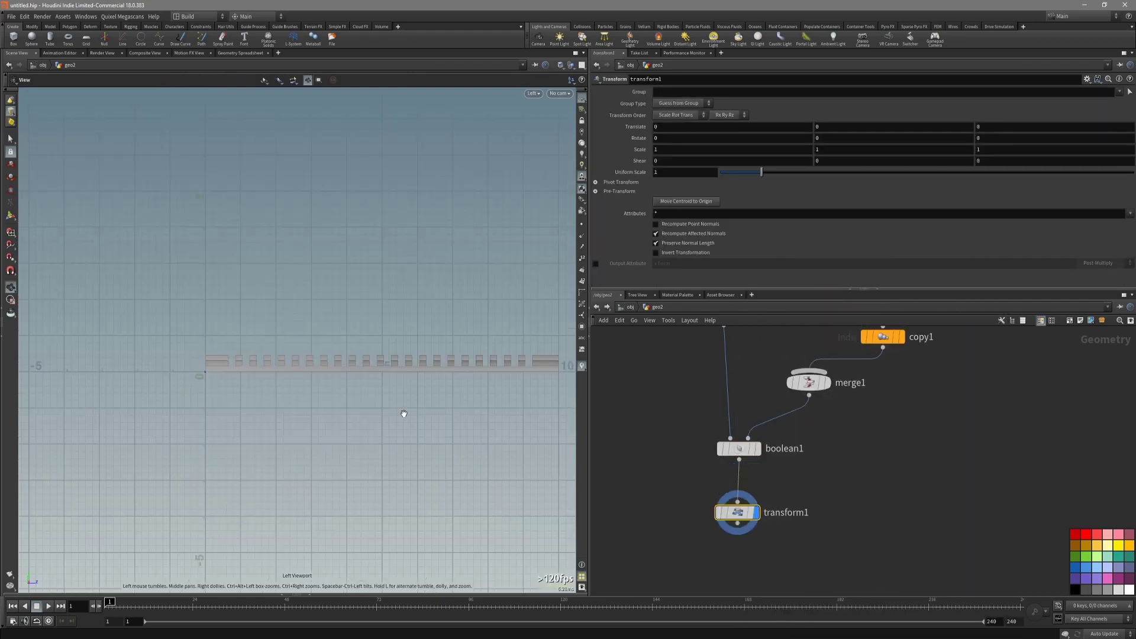
scroll(403, 413, "down", 2)
key("Return")
left_click_drag(254, 367, 248, 234)
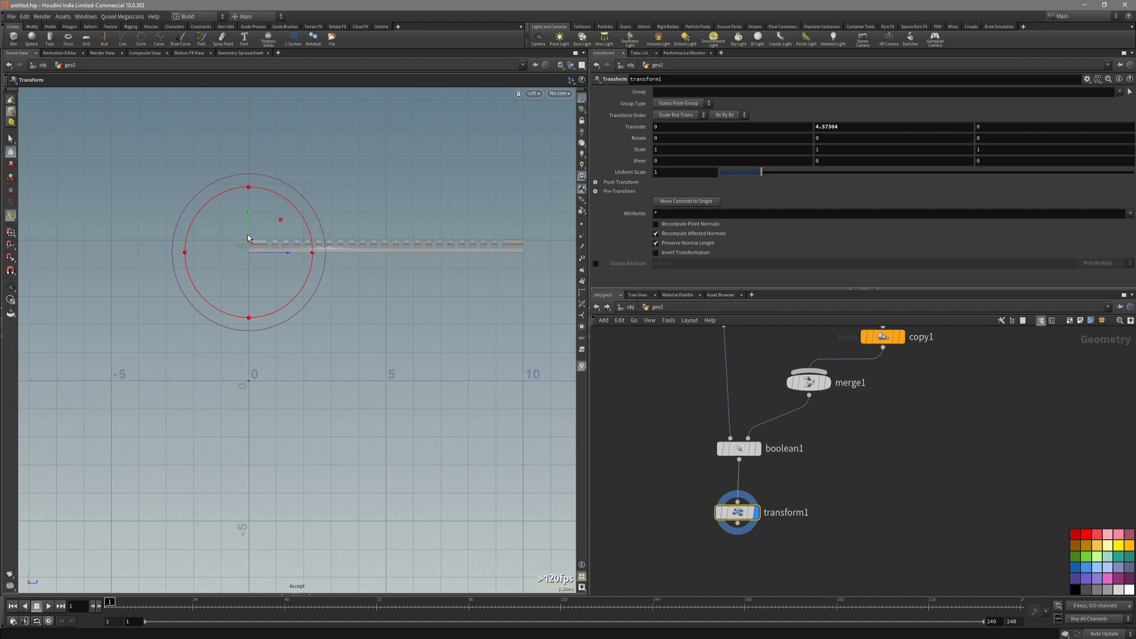
key("space+1")
middle_click_drag(180, 273, 227, 317)
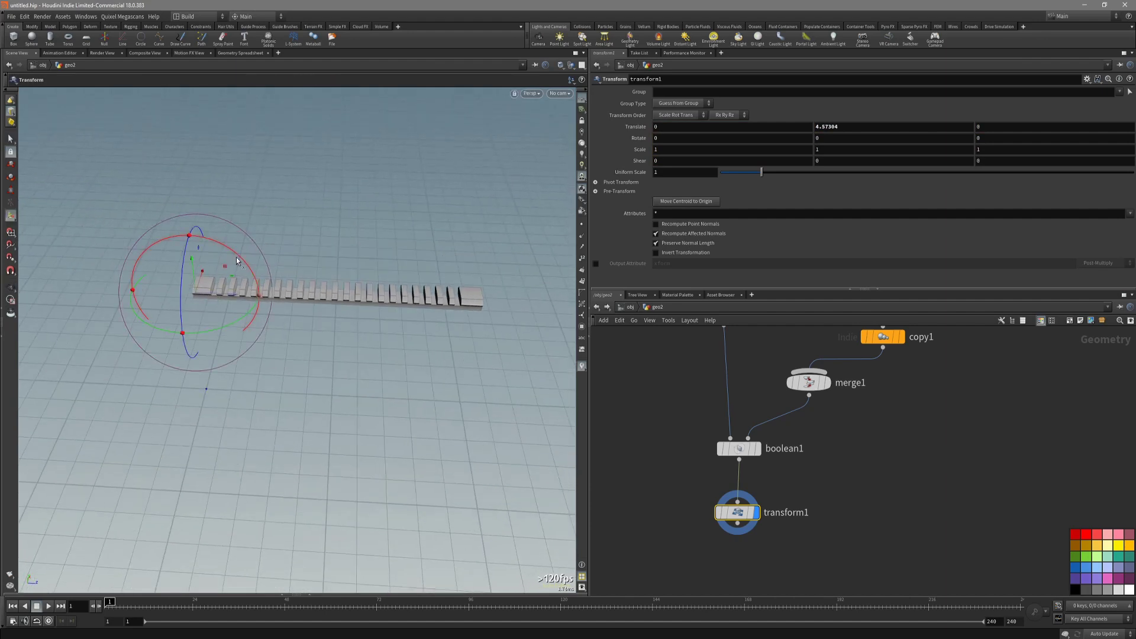
left_click_drag(237, 258, 258, 297)
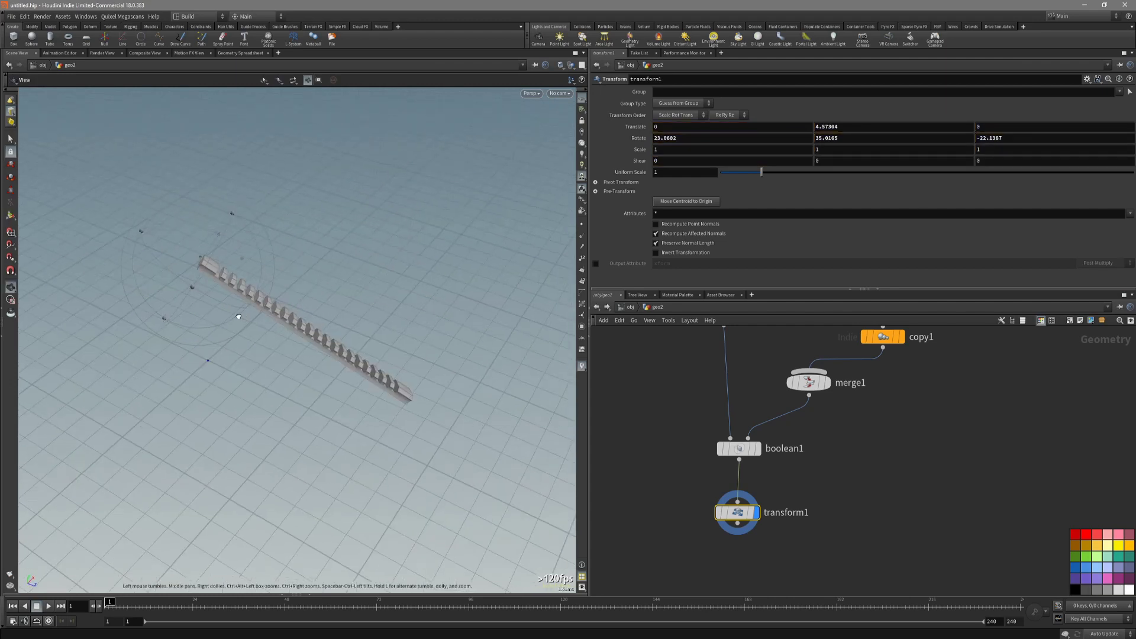
Place the transform1 node lower and to one side of boolean1, and turn on its template flag.
mouse_move(744, 515)
left_click_drag(744, 515, 710, 546)
middle_click_drag(781, 564, 802, 503)
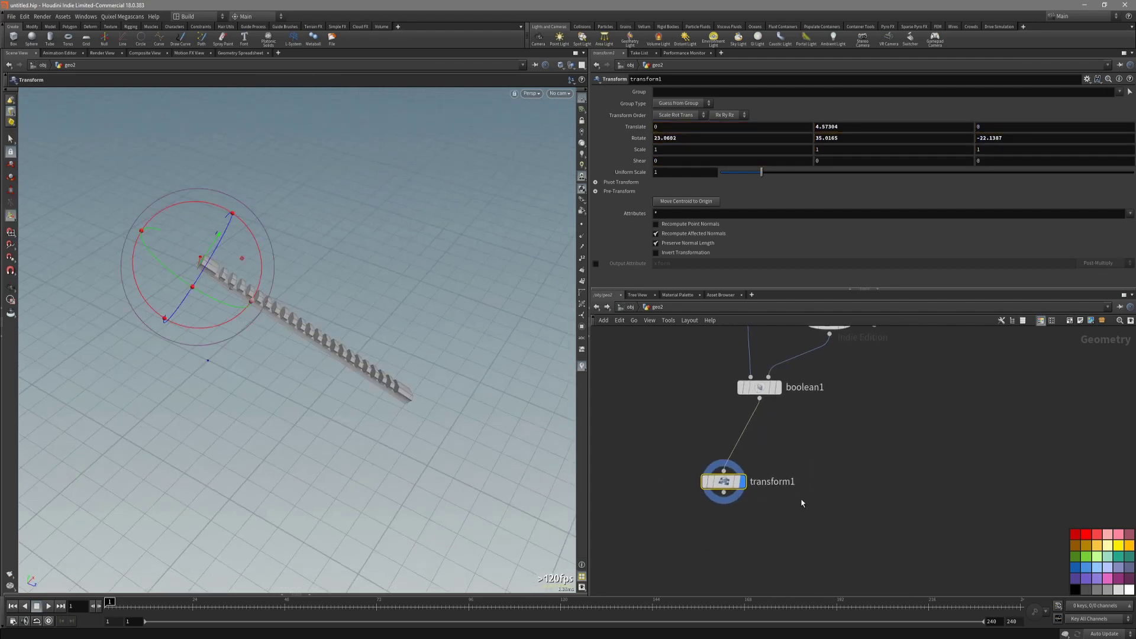
mouse_move(724, 485)
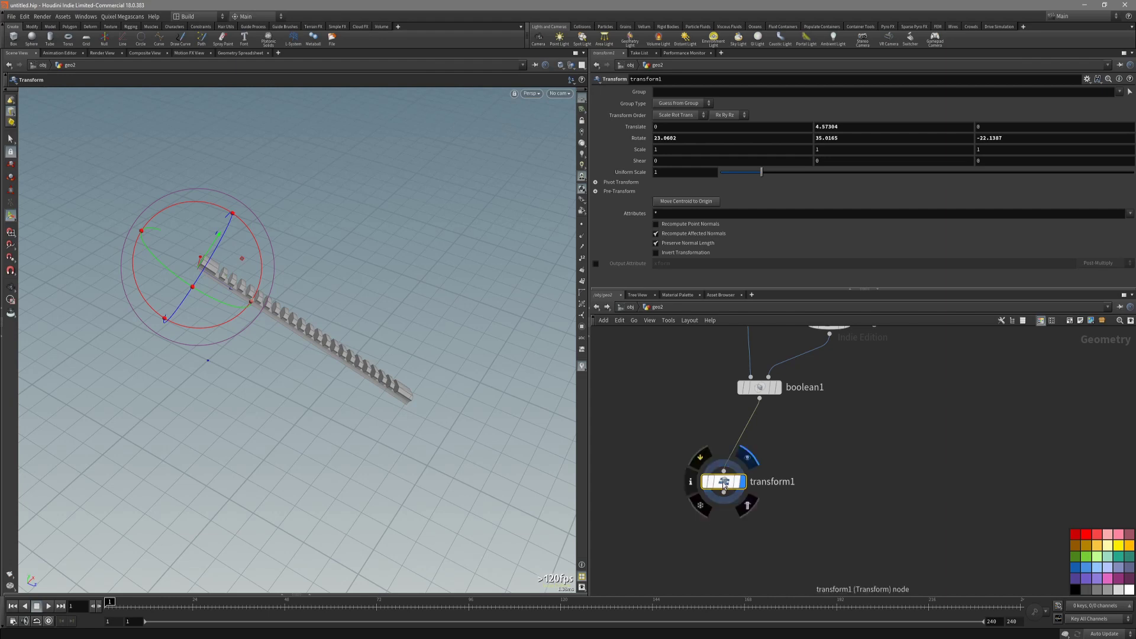
left_click(748, 510)
left_click_drag(728, 483, 714, 501)
mouse_move(727, 515)
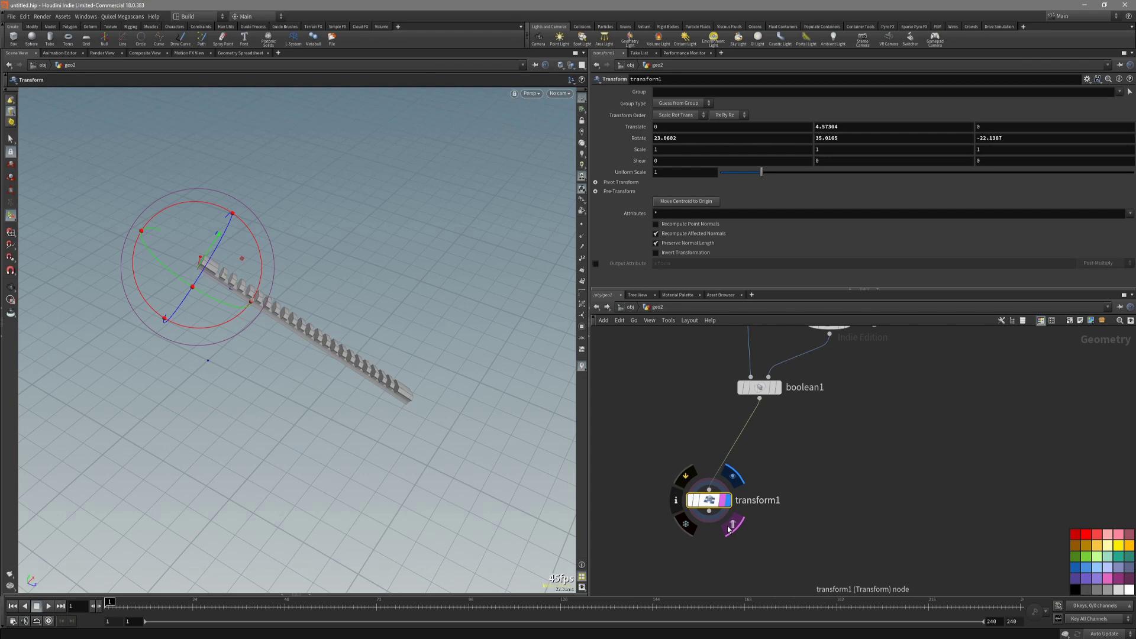
left_click_drag(379, 355, 362, 363, "alt")
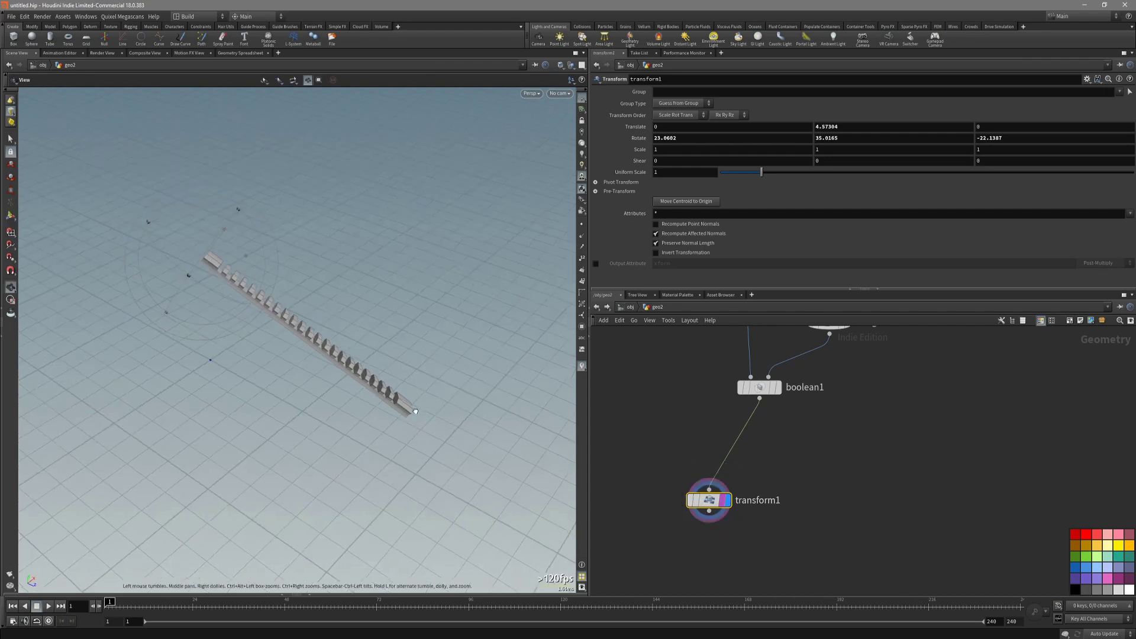
middle_click_drag(706, 563, 700, 529)
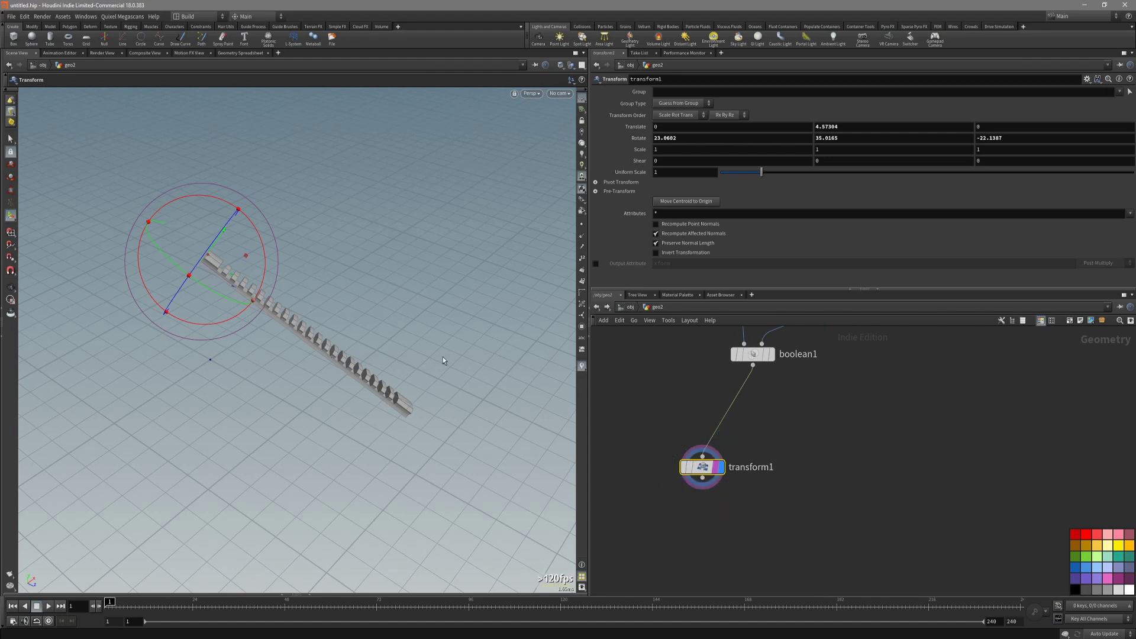
Set the display flag on boolean1 so the untransformed beam shows together with the templated one.
key("Escape")
left_click_drag(367, 349, 349, 340, "alt")
middle_click_drag(795, 371, 786, 408)
left_click(743, 391)
key("r")
left_click_drag(400, 392, 420, 378, "alt")
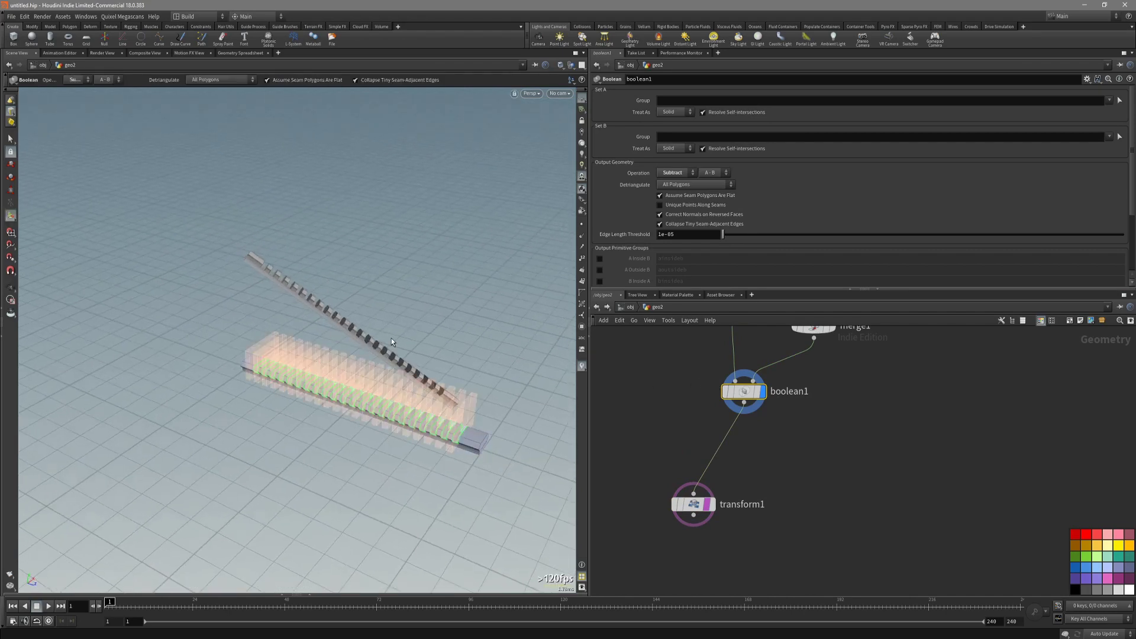
left_click_drag(338, 320, 373, 278, "alt")
Compare the two beams from other angles and pick the uncut top face at the near end of boolean1's beam.
key("s")
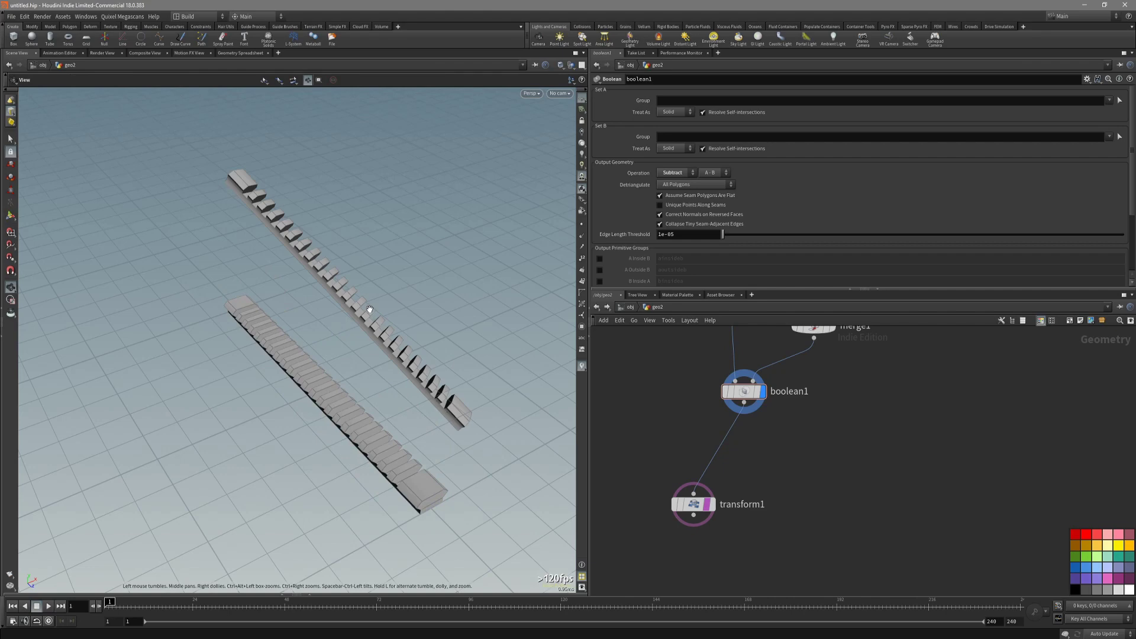
left_click_drag(381, 297, 351, 318, "alt")
left_click(351, 318)
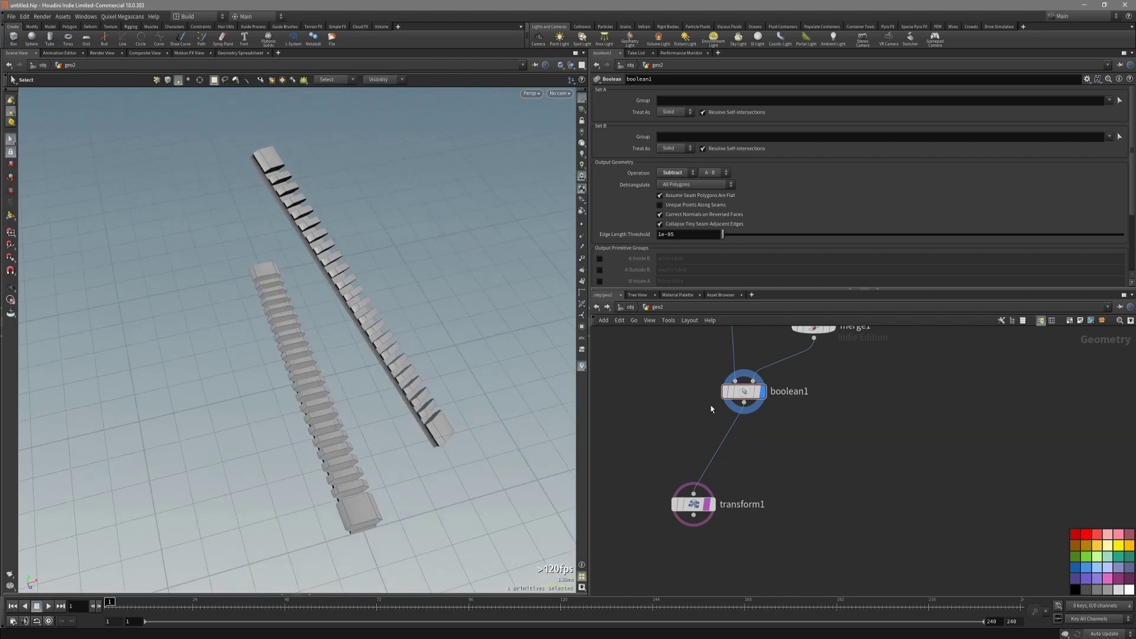
left_click(731, 396)
left_click_drag(319, 361, 373, 356, "alt")
key("s")
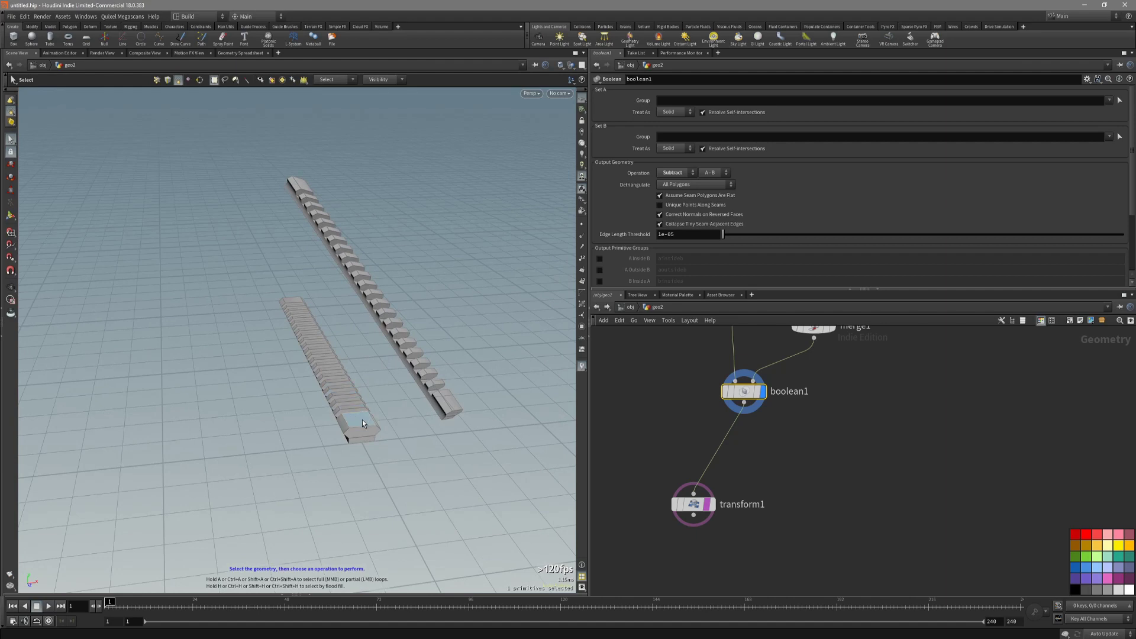
left_click(362, 420)
Test copy1's notch count by lowering its total number to 16 and restoring it to 22.
middle_click_drag(711, 387, 676, 458)
middle_click_drag(882, 429, 865, 455)
left_click(836, 377)
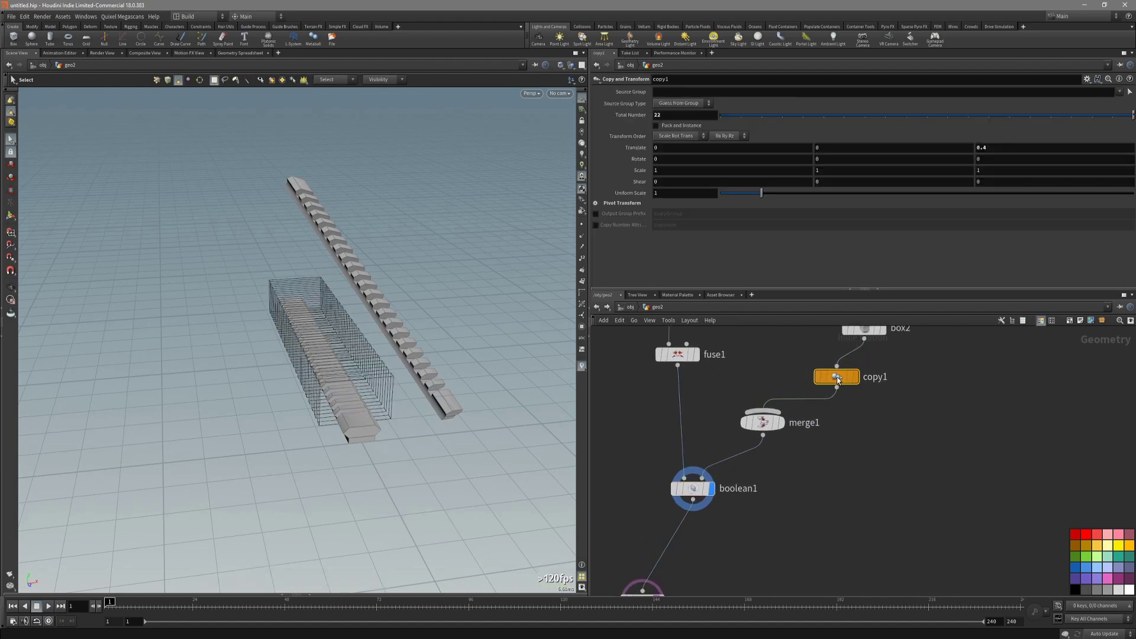
left_click_drag(948, 116, 1050, 127)
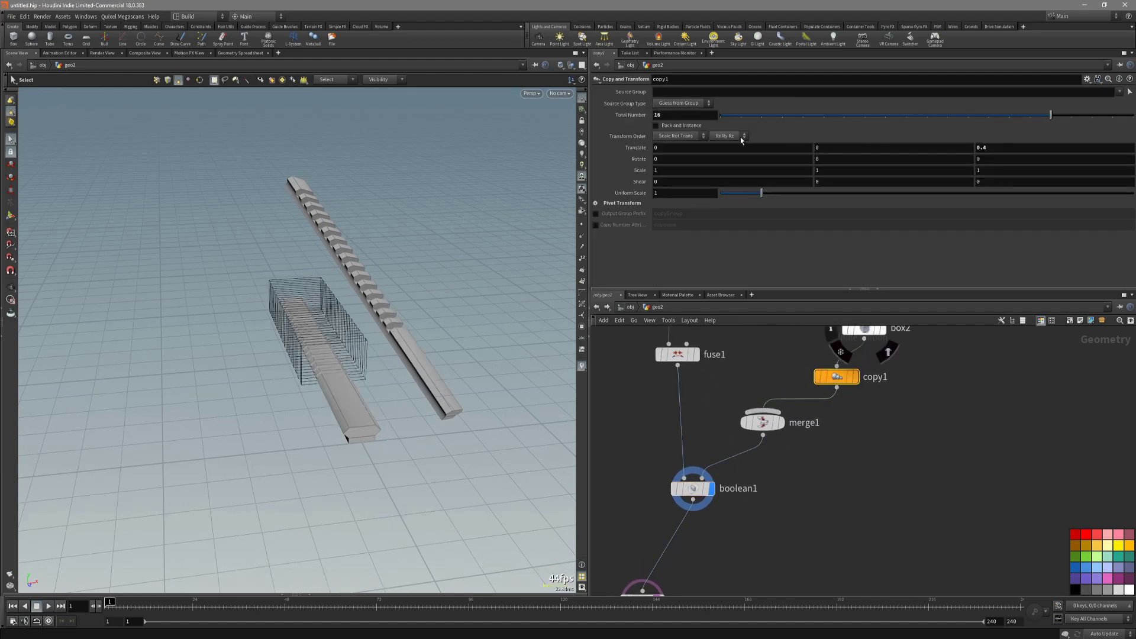
middle_click_drag(708, 116, 746, 115)
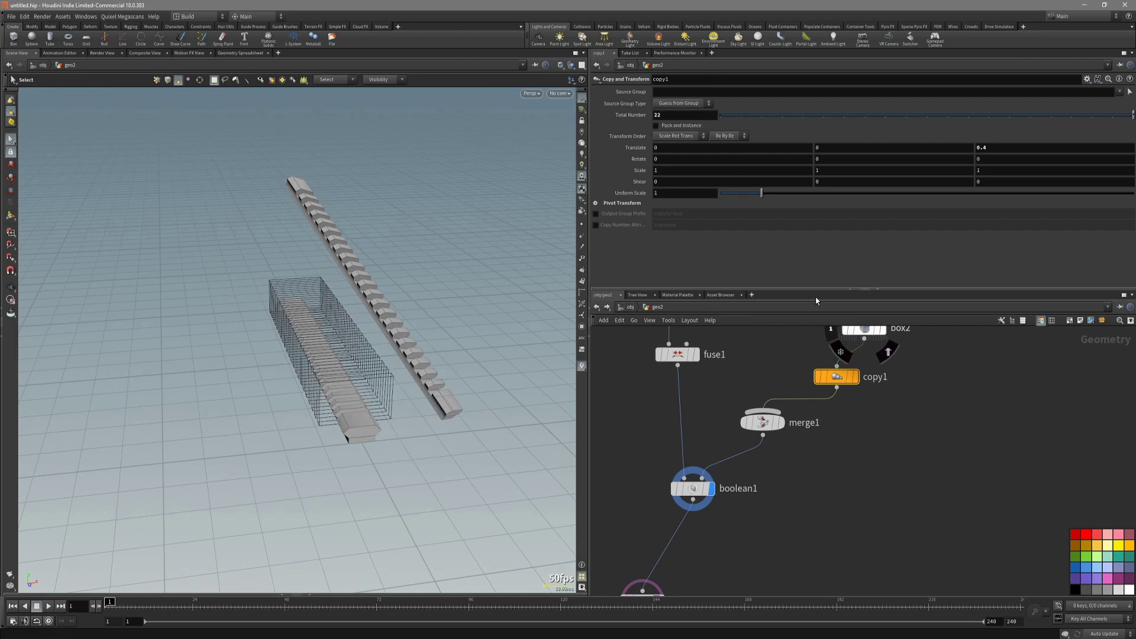
Set box1's Y size to 0.6 and inspect both thickened beams from a low side angle.
middle_click_drag(793, 337, 770, 479)
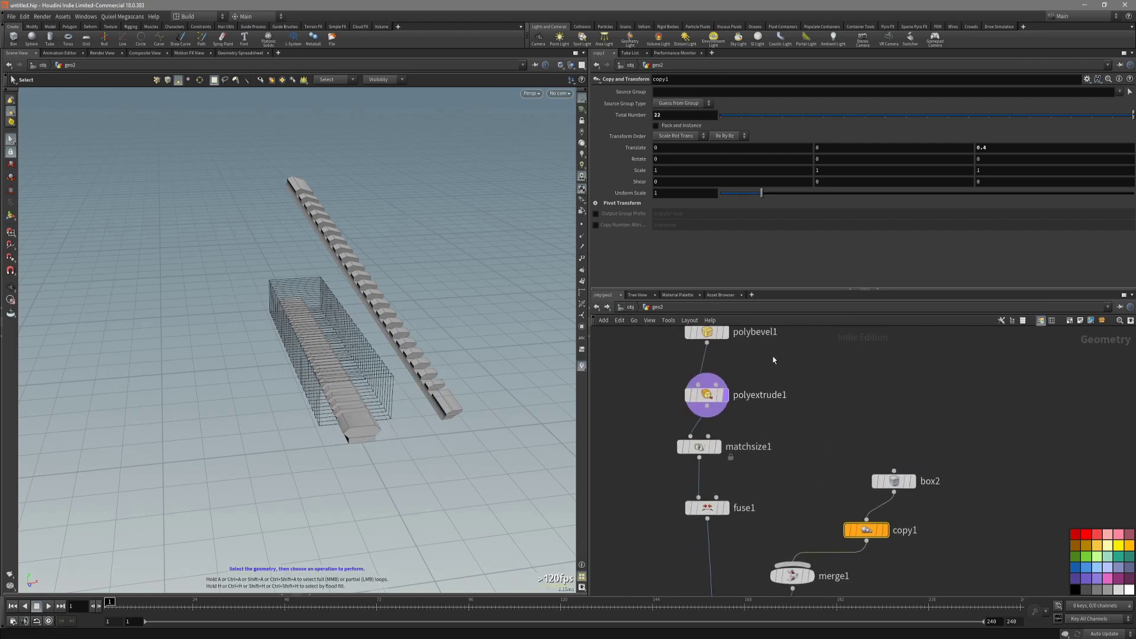
middle_click_drag(771, 355, 806, 418)
left_click(704, 370)
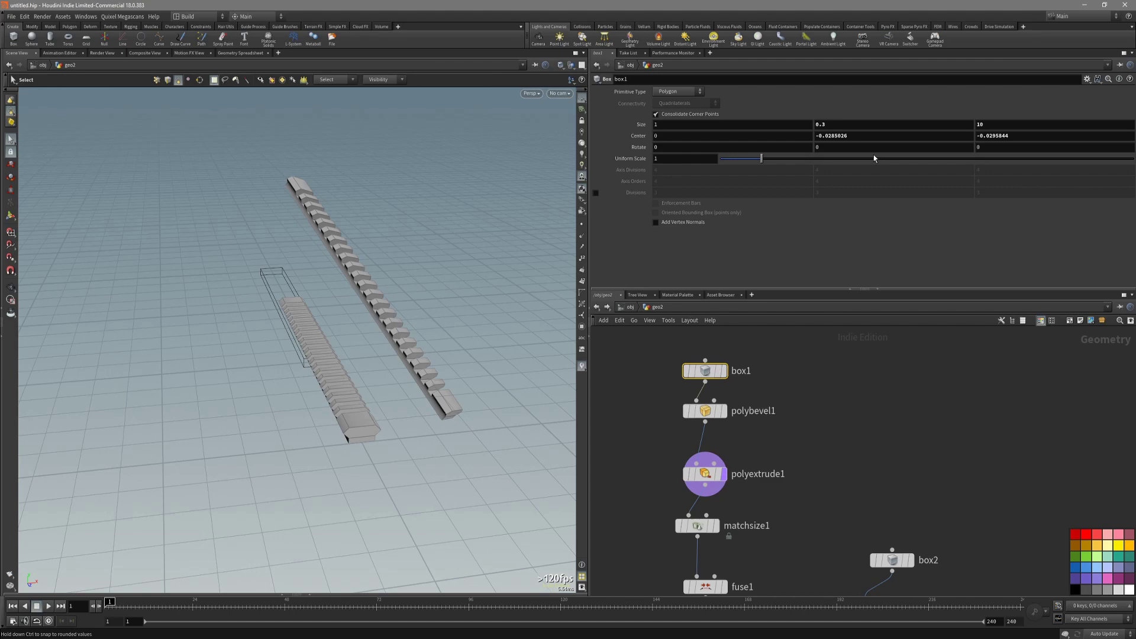
middle_click_drag(834, 125, 856, 127)
left_click_drag(408, 284, 299, 289, "alt")
right_click_drag(299, 290, 437, 339, "alt")
mouse_move(437, 339)
left_mouse_down()
mouse_move(396, 300)
mouse_move(436, 372)
mouse_move(406, 423)
mouse_move(339, 444)
mouse_move(435, 398)
mouse_move(418, 367)
mouse_move(398, 393)
mouse_move(351, 408)
mouse_move(365, 340)
mouse_move(337, 261)
mouse_move(410, 325)
mouse_move(378, 307)
mouse_move(455, 386)
mouse_move(414, 361)
mouse_move(391, 399)
left_mouse_up()
key("s")
left_click_drag(483, 512, 461, 485)
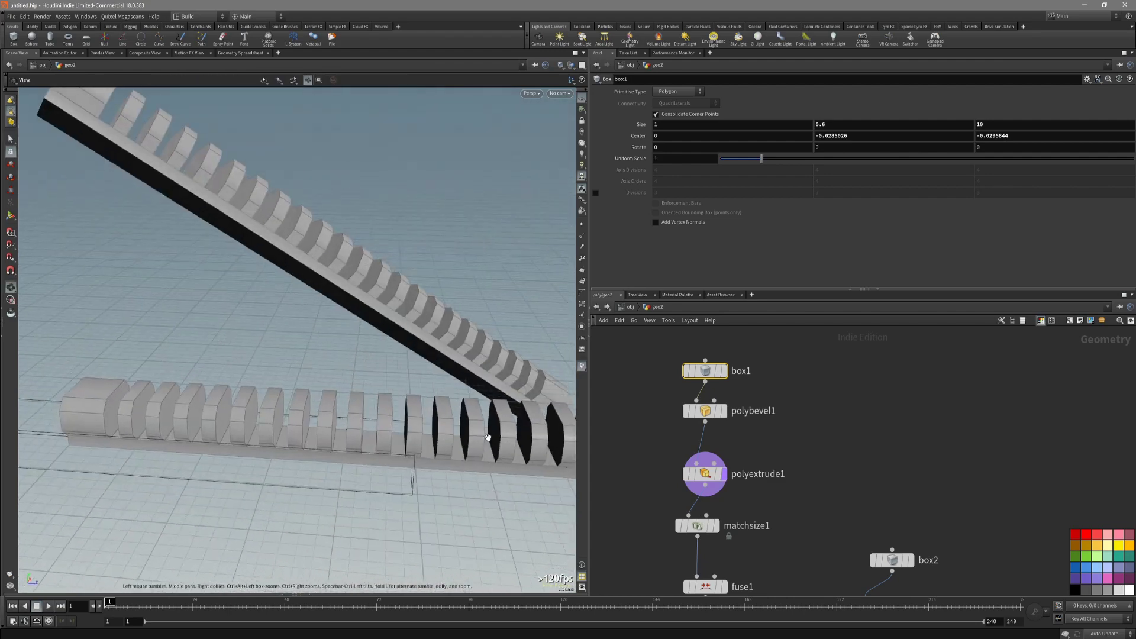
Template the copy1 and box2 nodes to show the cutter boxes, and clear all template flags in the network.
scroll(811, 499, "down", 3)
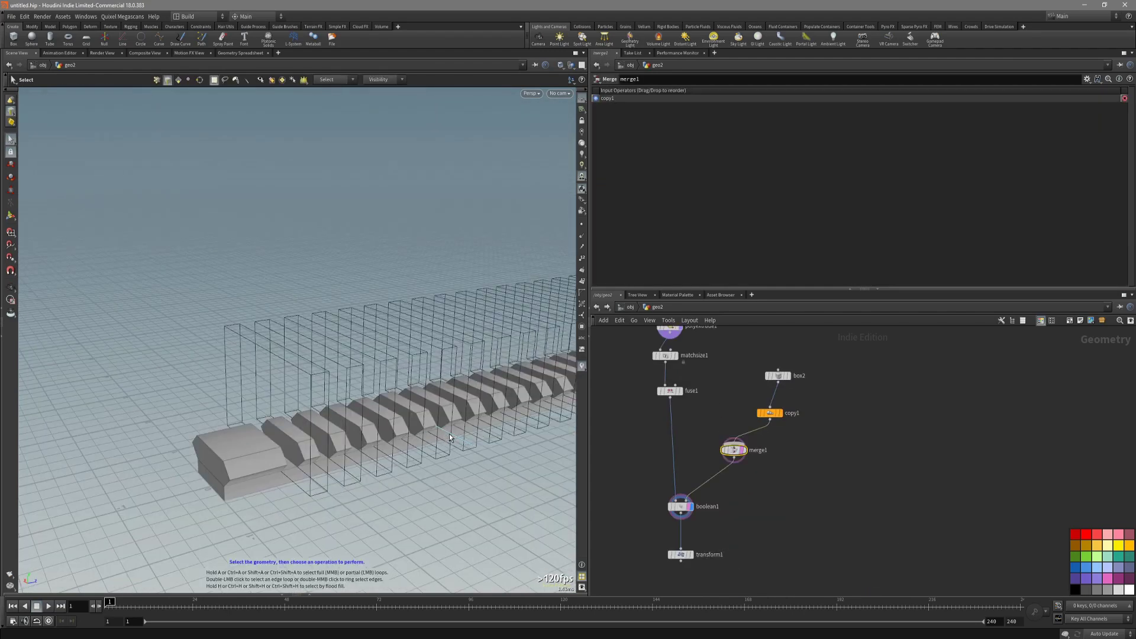
left_click_drag(450, 438, 393, 455, "alt")
left_click(763, 412)
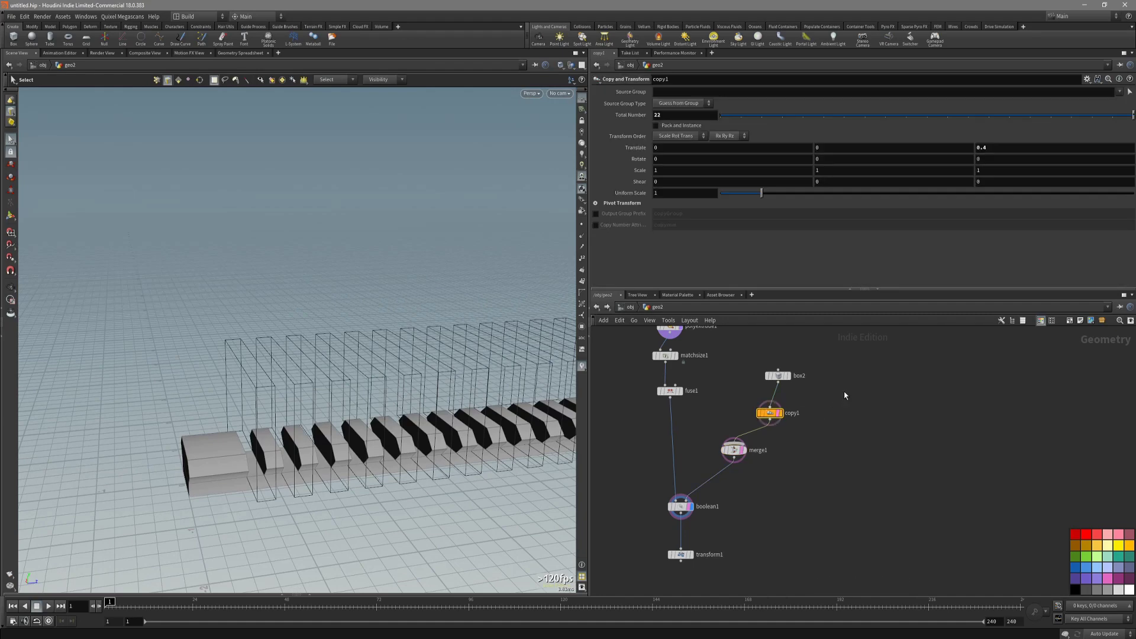
left_click(777, 376)
middle_click_drag(432, 480, 444, 472, "alt")
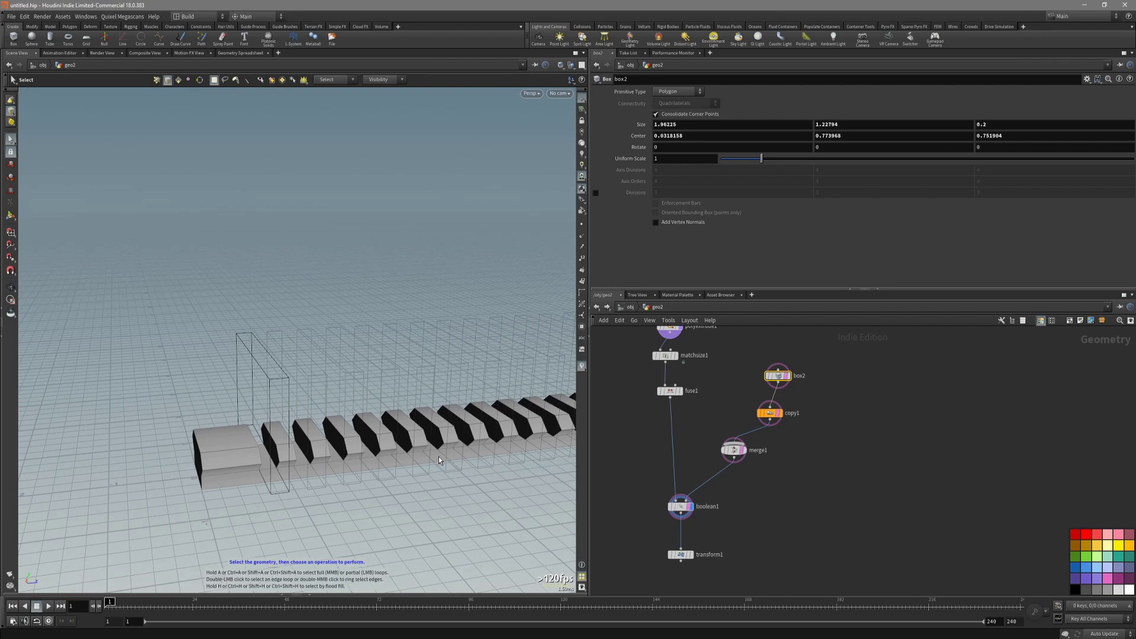
key("ctrl+e")
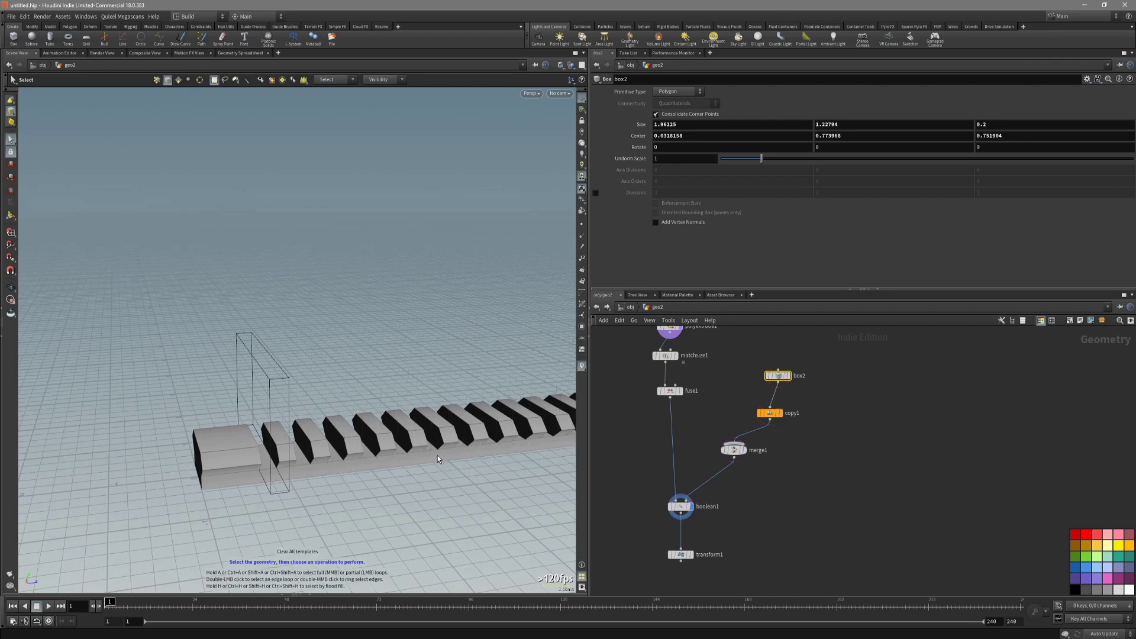
Look up the shortcut for Clear All templates in the Hotkey Manager by searching for "templ", and close it without changes.
left_click(11, 257, "ctrl+alt+shift")
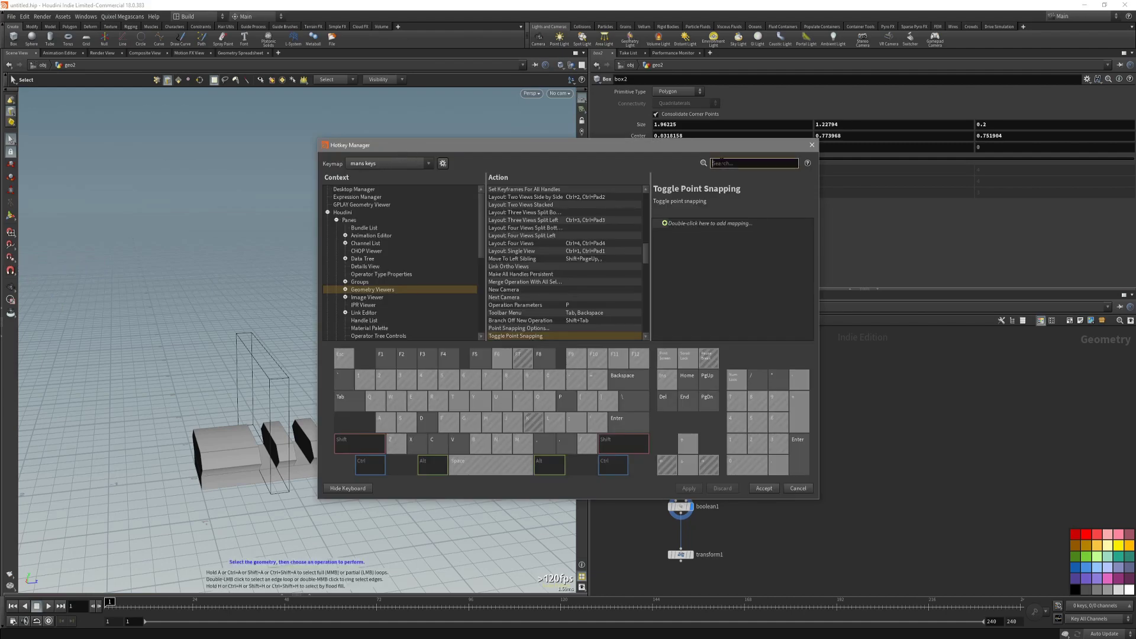
type("templ")
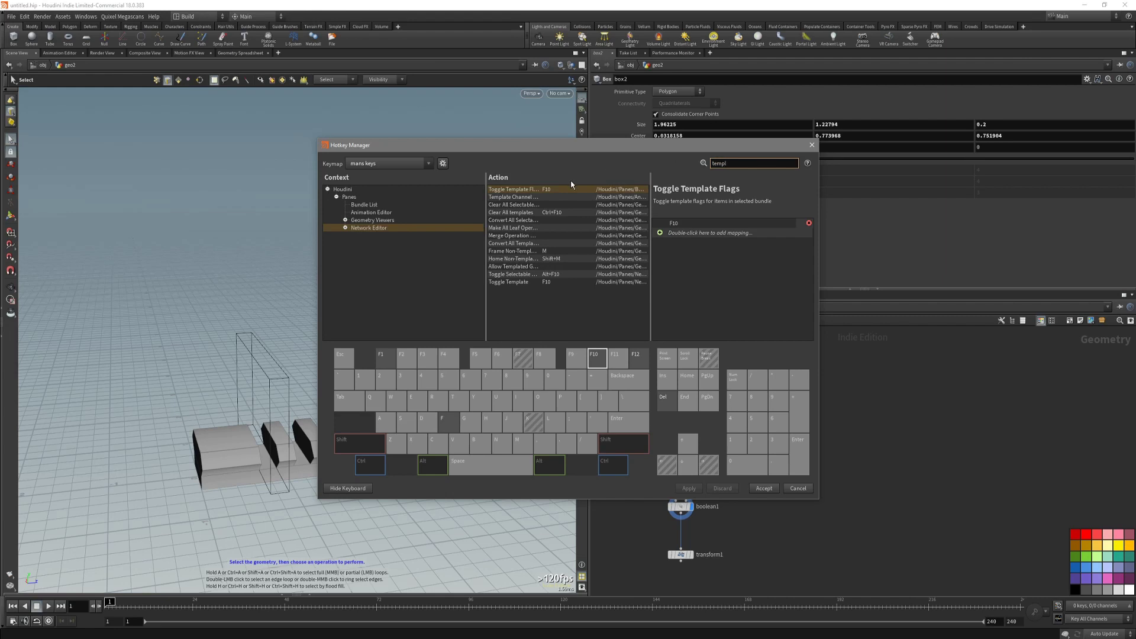
left_click_drag(552, 148, 500, 165)
left_click(484, 230)
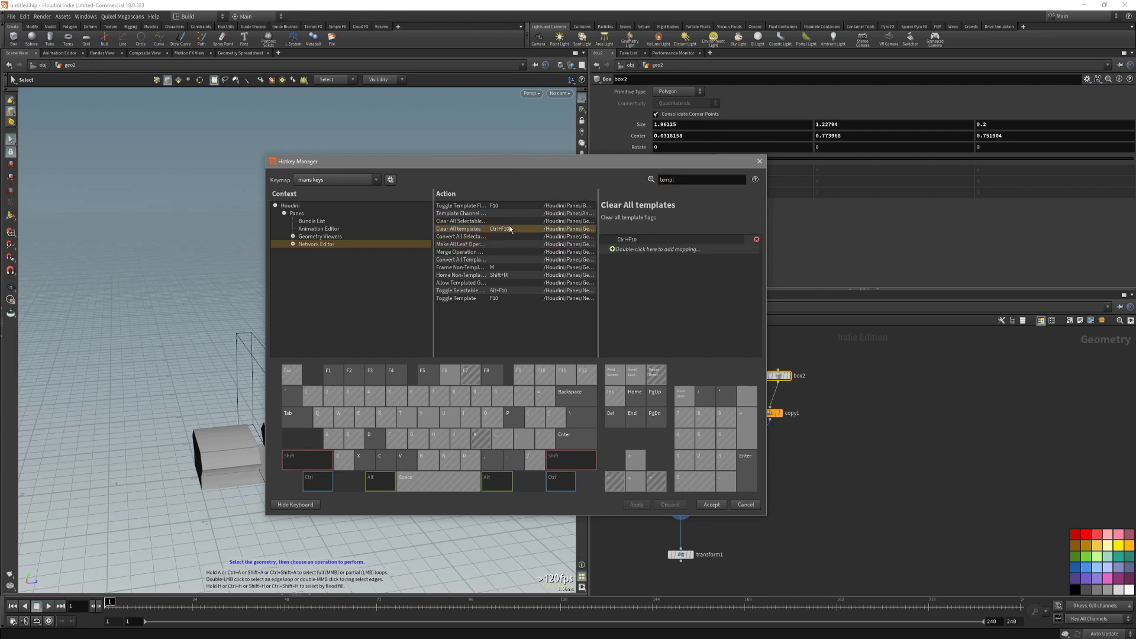
left_click_drag(517, 166, 329, 203)
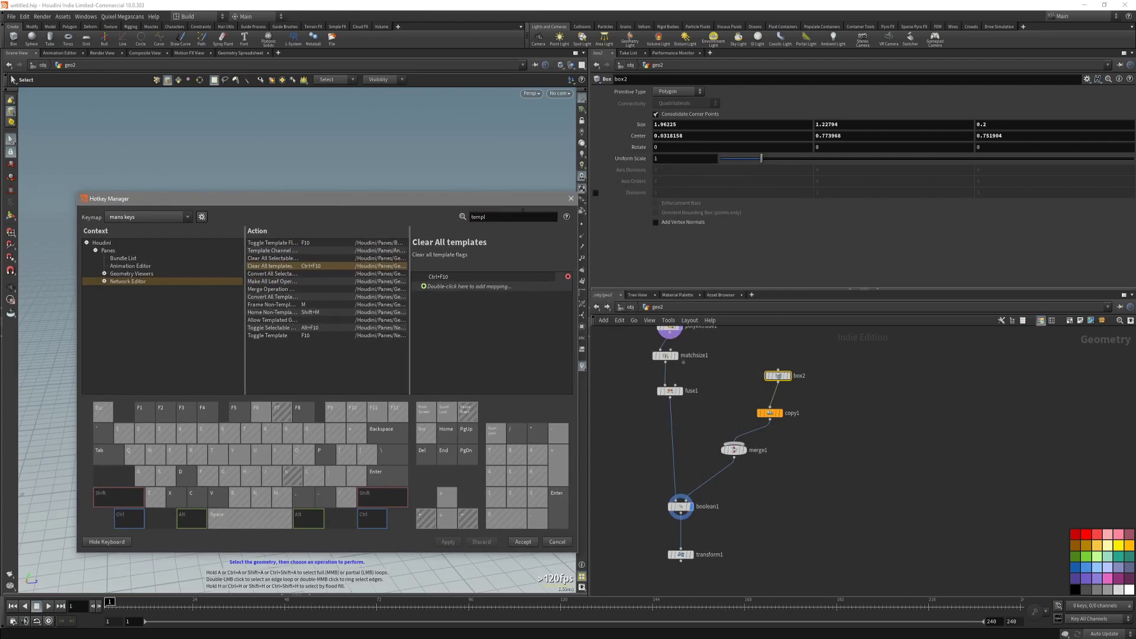
left_click(556, 542)
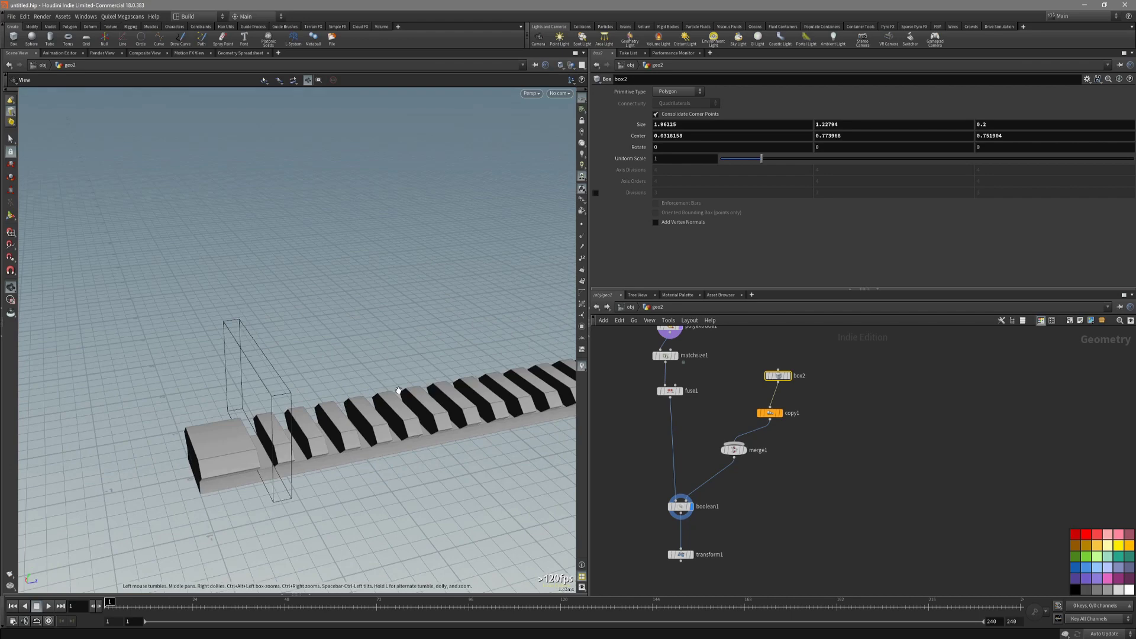
Turn on the template flags of merge1, copy1 and box2.
left_click_drag(820, 496, 726, 429)
left_click(770, 413)
key("e")
left_click(778, 375)
key("e")
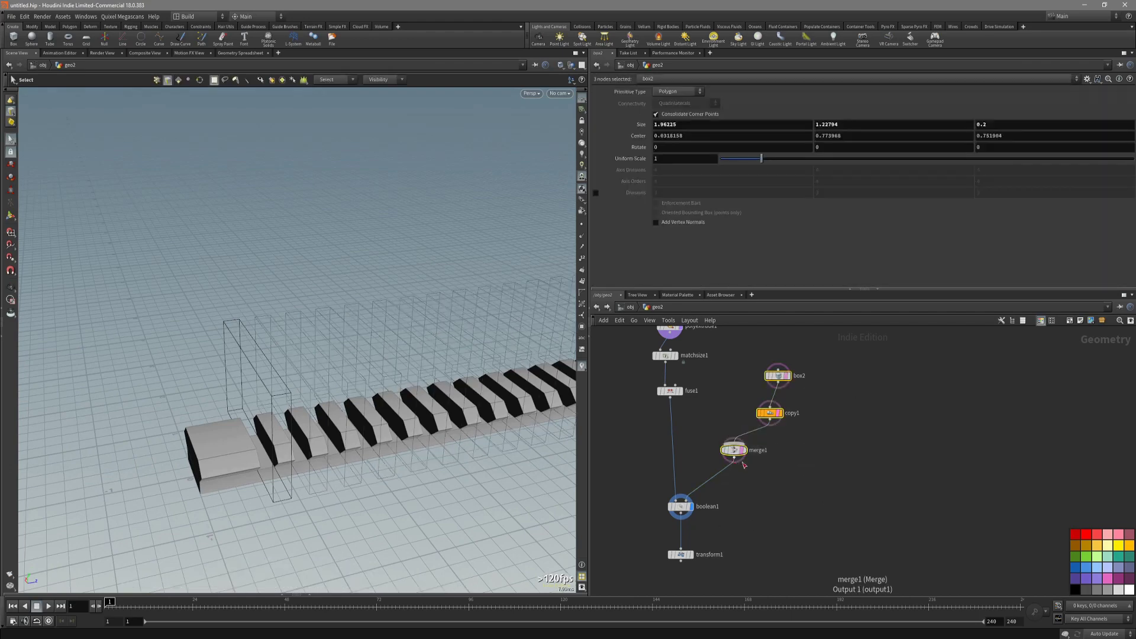
left_click(812, 434)
Template the fuse1 and polybevel1 nodes as well, and clear every template flag at once.
left_click_drag(704, 356, 646, 372)
left_click(672, 390)
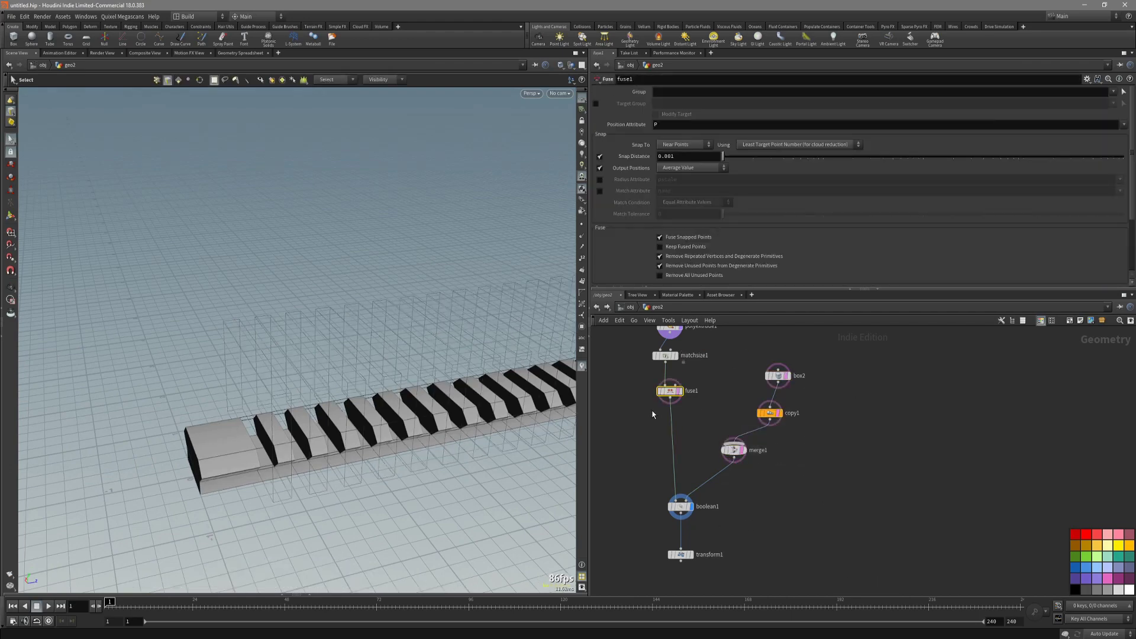
middle_click_drag(704, 389, 683, 450)
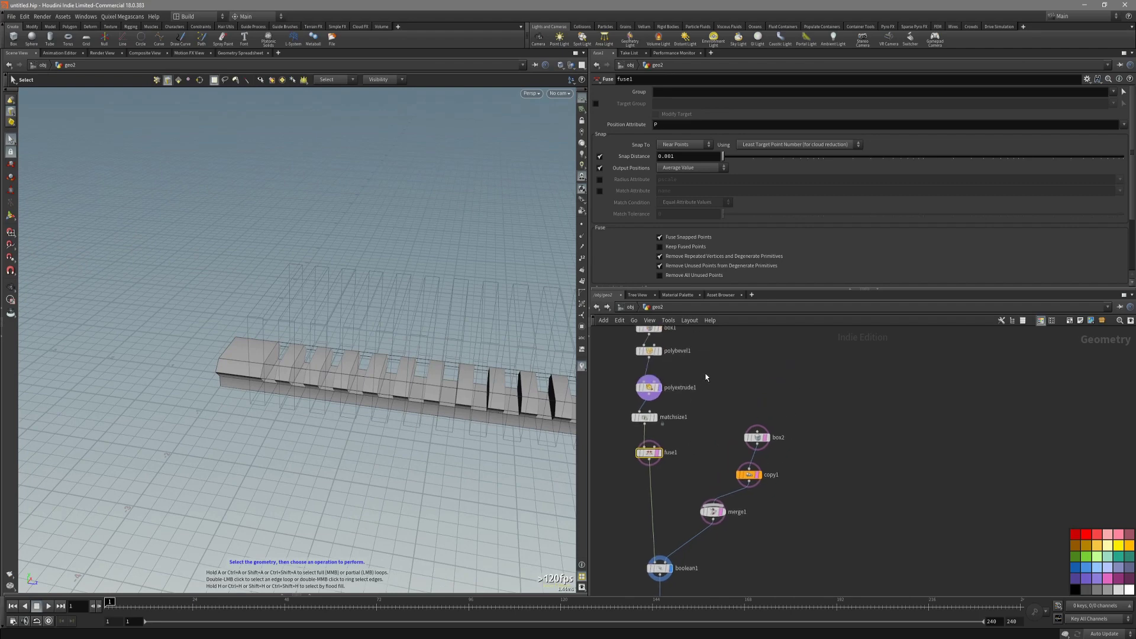
left_click(648, 351)
key("e")
left_click_drag(327, 355, 396, 412, "alt")
key("s")
scroll(611, 417, "down", 2)
key("ctrl+z")
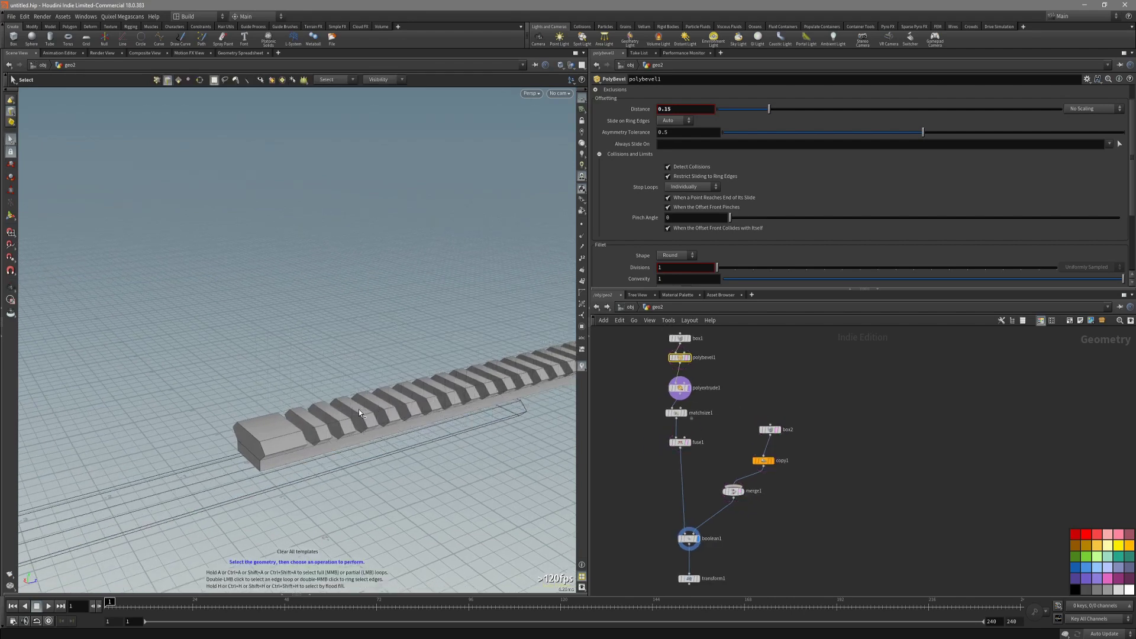
scroll(653, 511, "down", 1)
Select the boolean1 node and inspect the uncut end of the notched beam from several angles.
middle_click_drag(653, 512, 622, 440)
left_click_drag(623, 437, 660, 509)
key("r")
left_click(651, 461)
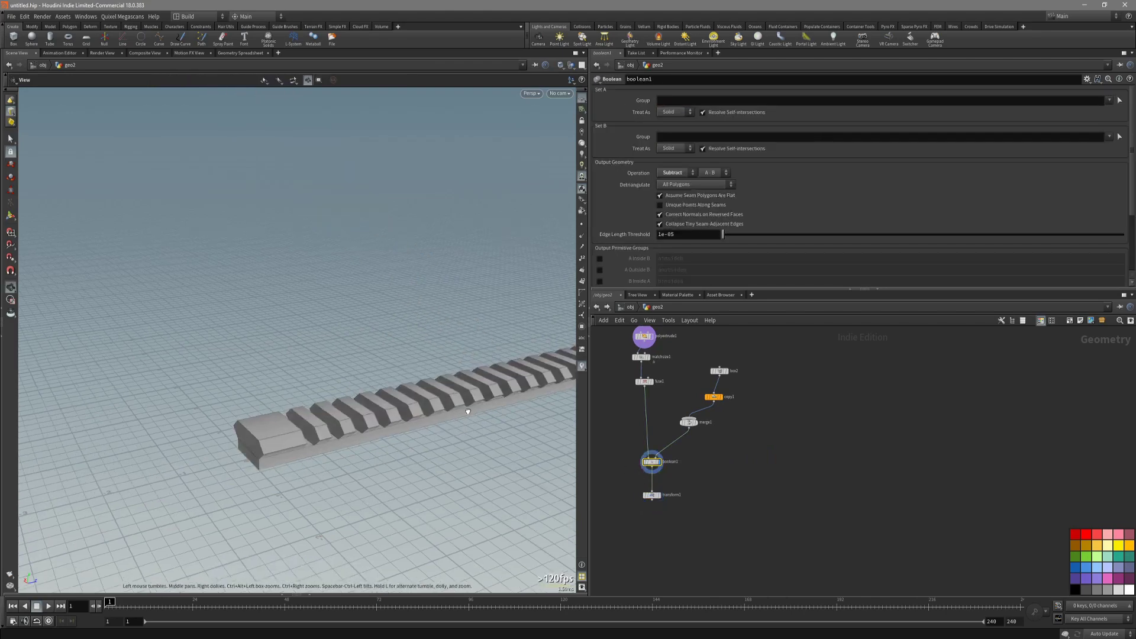
left_click_drag(427, 435, 388, 465, "alt")
left_click_drag(314, 450, 397, 507, "alt")
key("s")
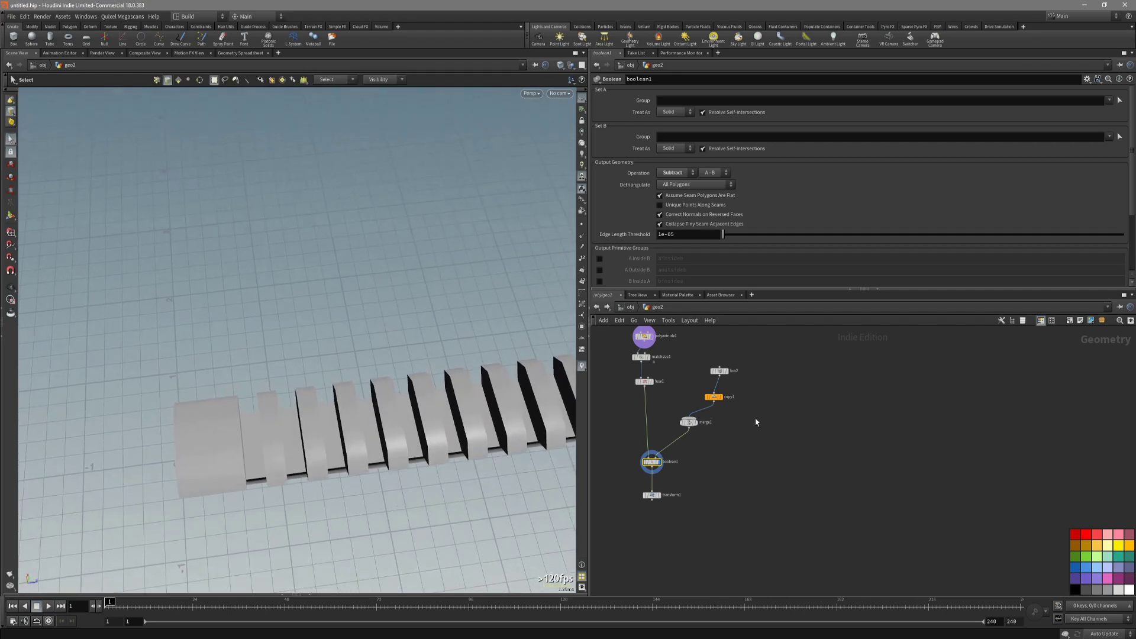
Add a Z-axis Tube node to one side of merge1, with a radius scale of about 0.403.
key("Tab")
type("cyli")
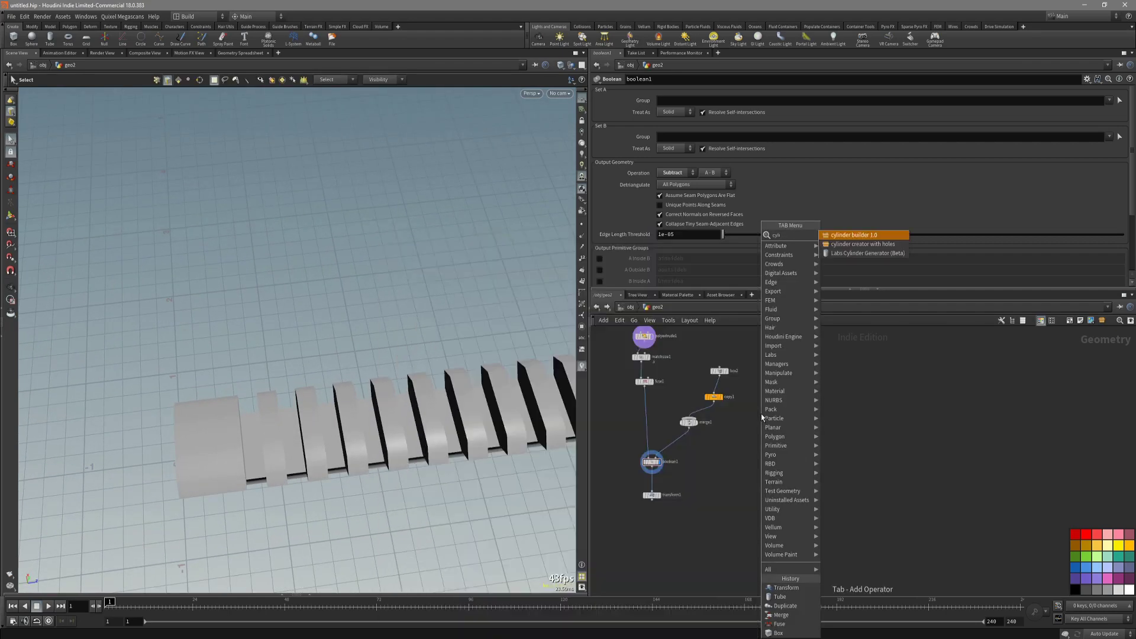
type("der")
key("Return")
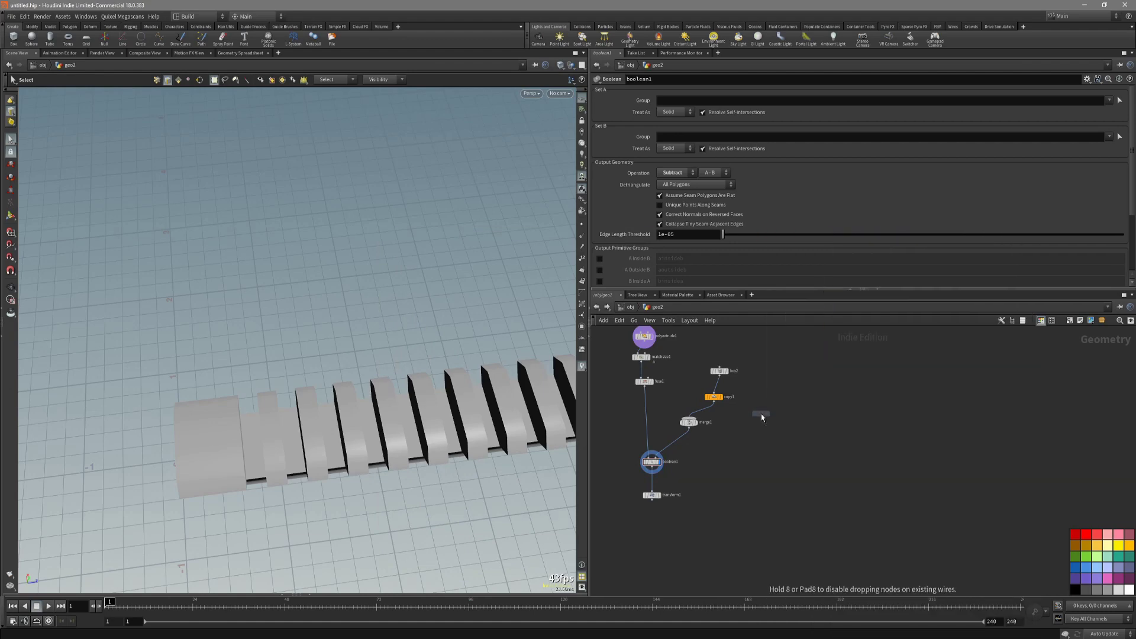
left_click(789, 409)
mouse_move(295, 403)
left_mouse_down()
mouse_move(316, 391)
mouse_move(316, 402)
left_mouse_up()
Undo the last handle change on tube1 and view its rotate handle at the beam's end.
left_click_drag(193, 413, 273, 440, "alt")
key("r")
key("ctrl+z")
key("Escape")
key("r")
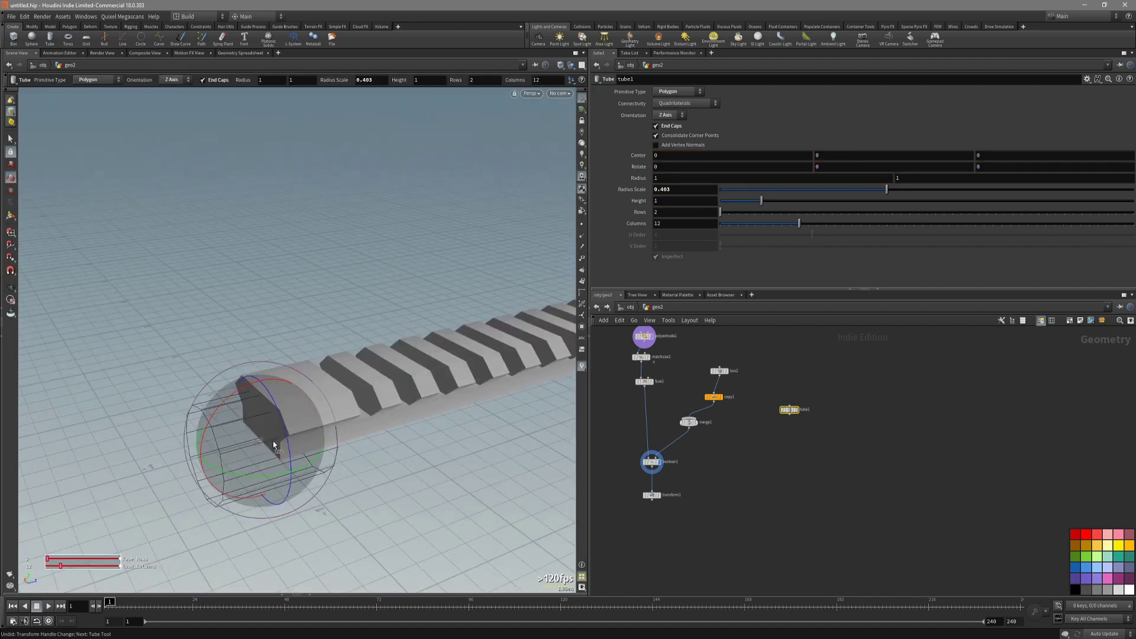
left_click_drag(243, 245, 368, 313, "alt")
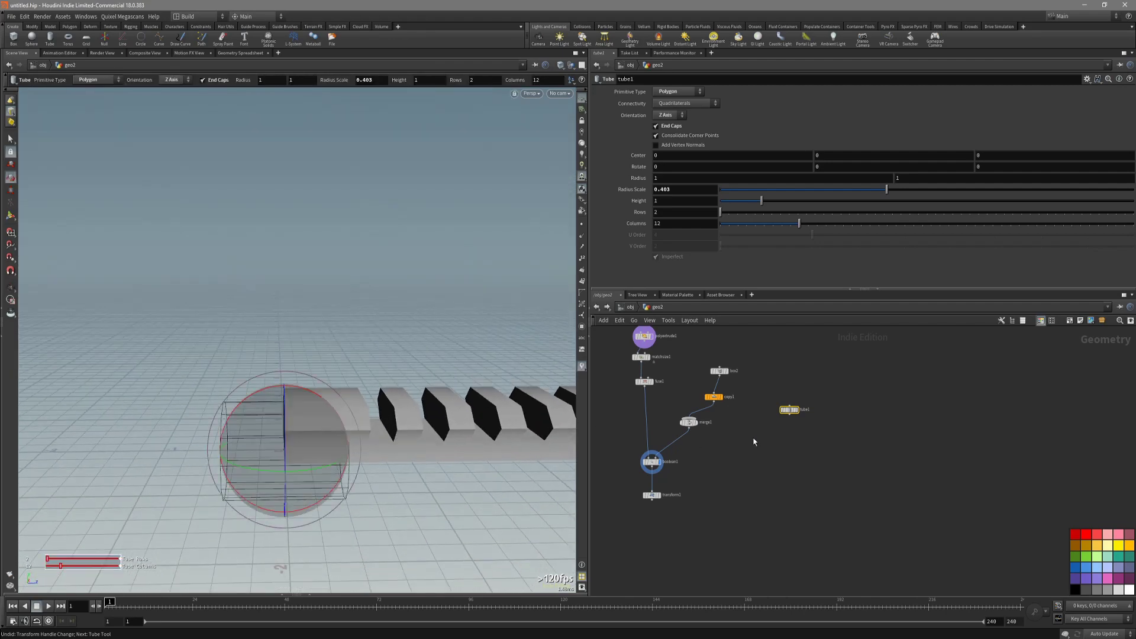
left_click_drag(290, 404, 267, 398, "alt")
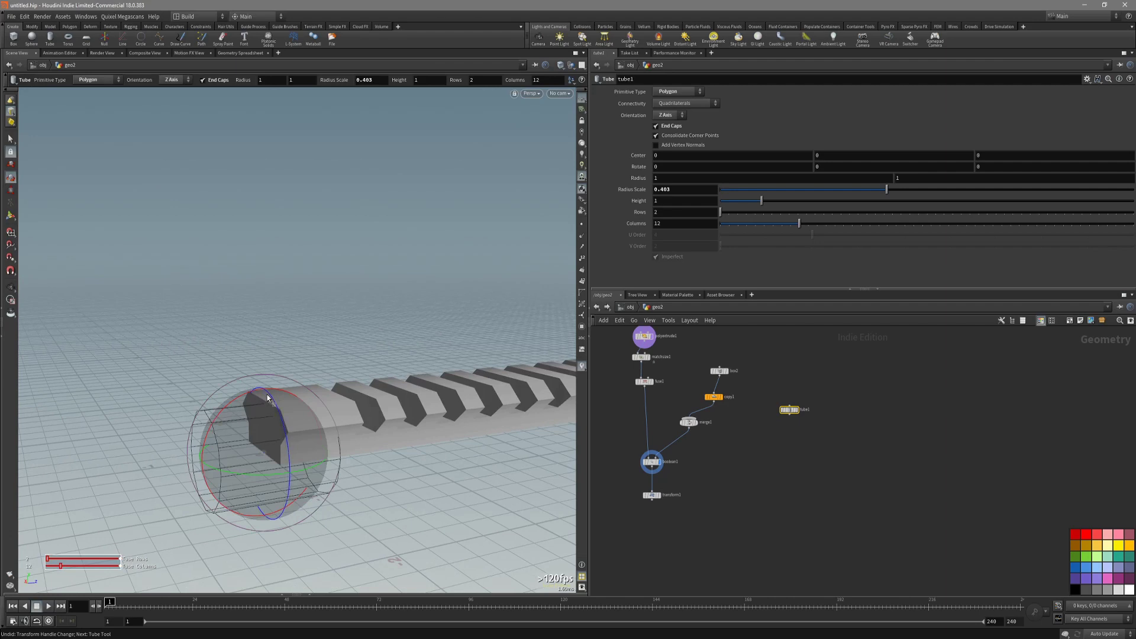
Examine the available options of tube1's transform handle without choosing any.
right_click(274, 403)
left_click(294, 360)
right_click_drag(269, 397, 337, 383, "alt")
right_click(270, 414)
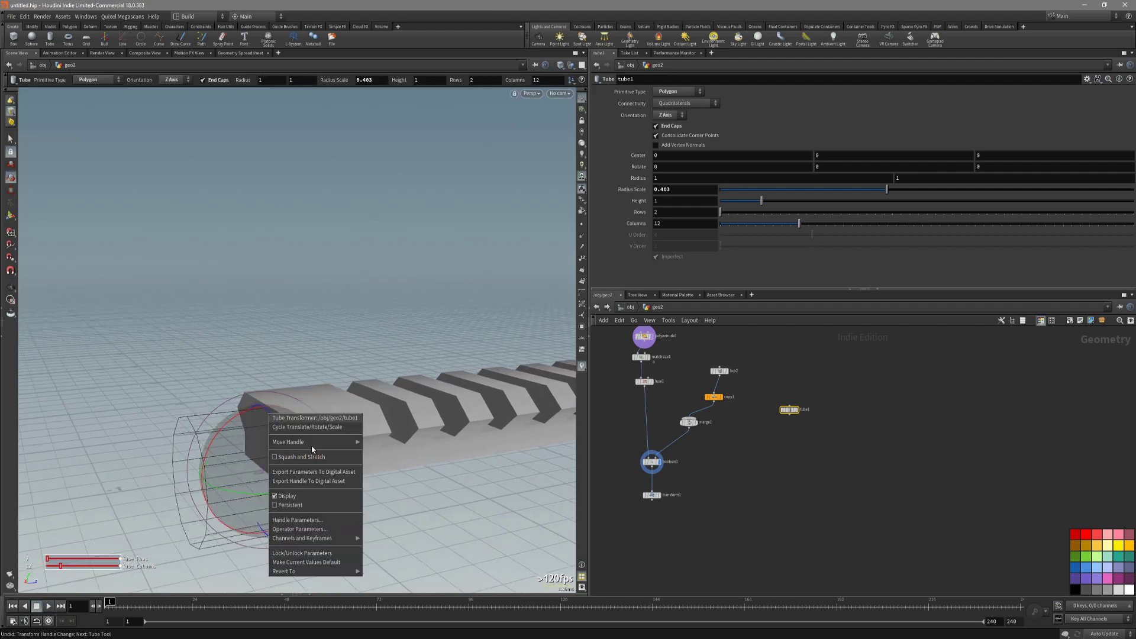
mouse_move(346, 543)
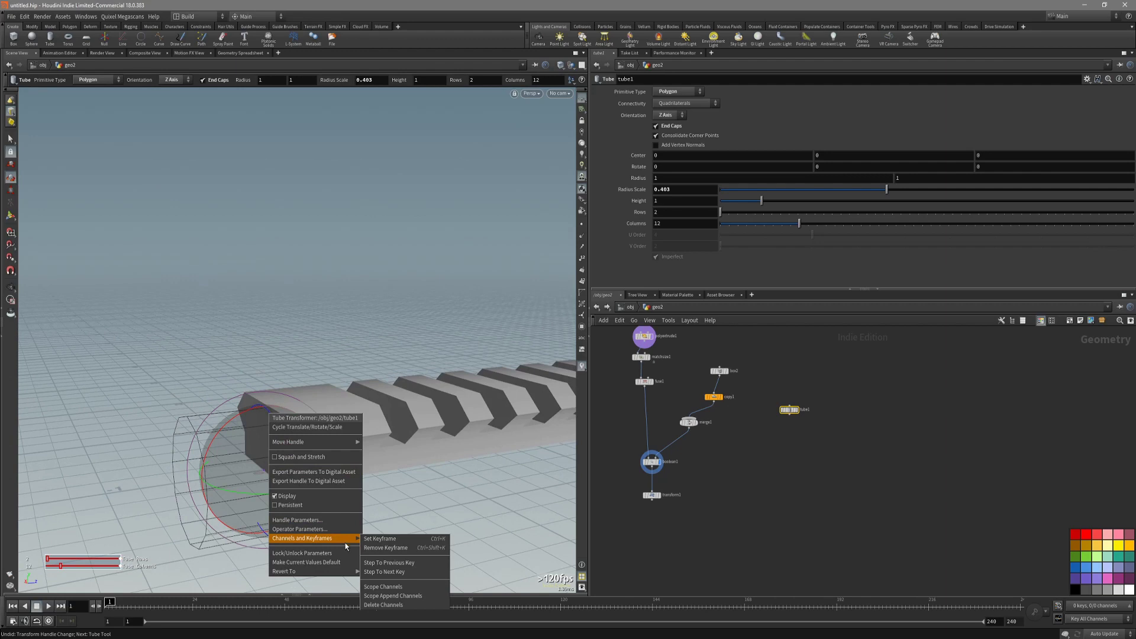
mouse_move(342, 573)
left_click(431, 541)
middle_click_drag(427, 521, 423, 514, "alt")
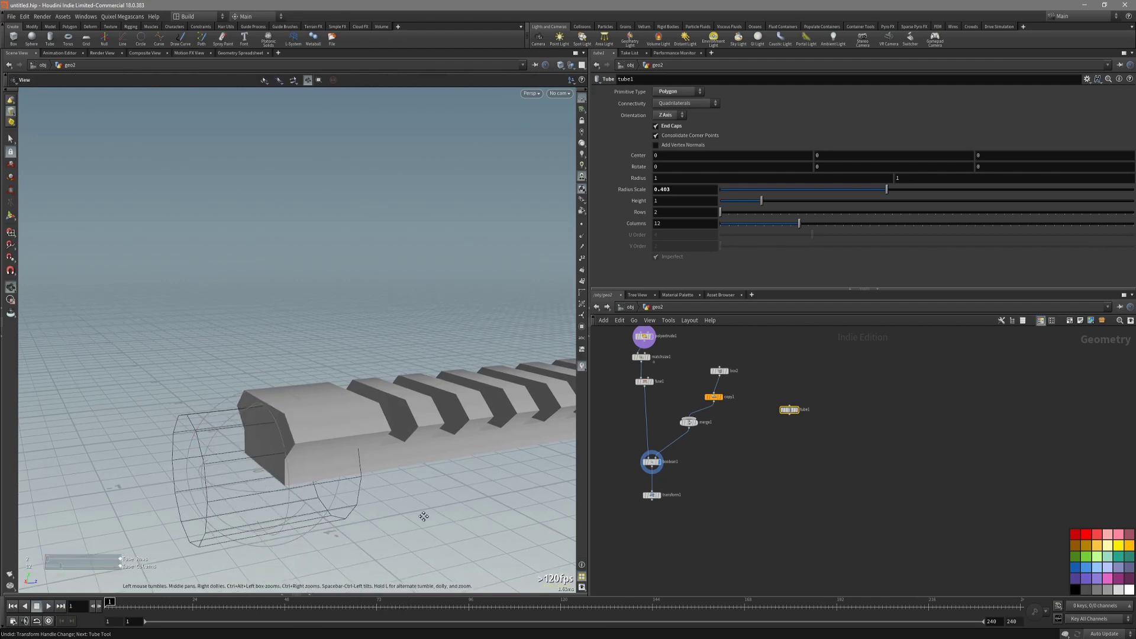
Add a Transform node below tube1, connected to it, and set the display flag on it.
key("Tab")
type("transf")
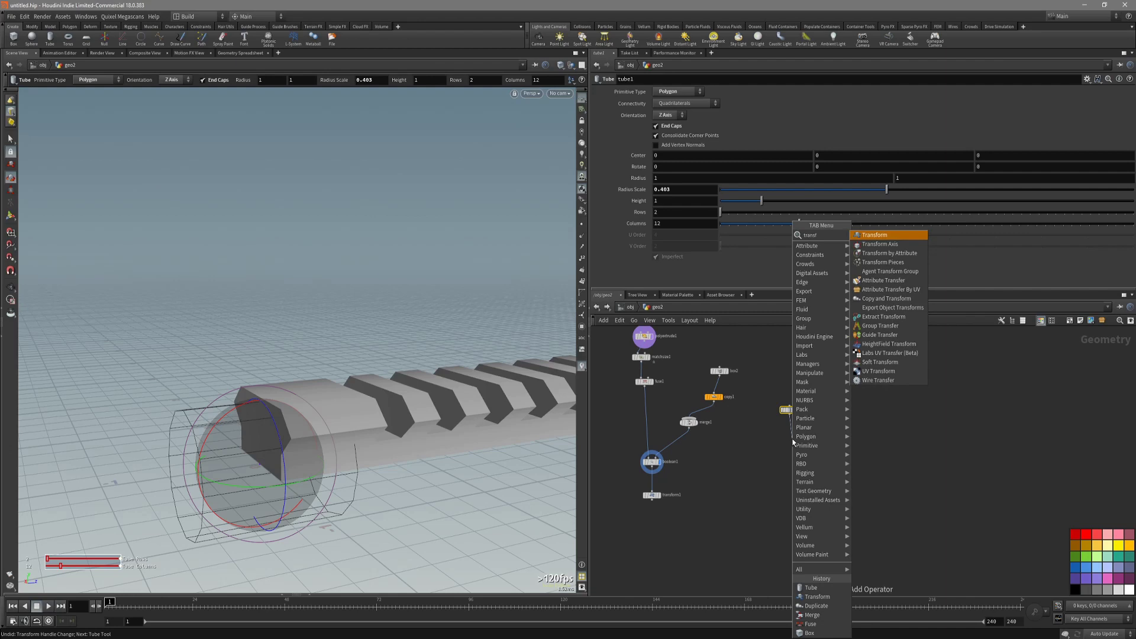
key("Return")
left_click(793, 441)
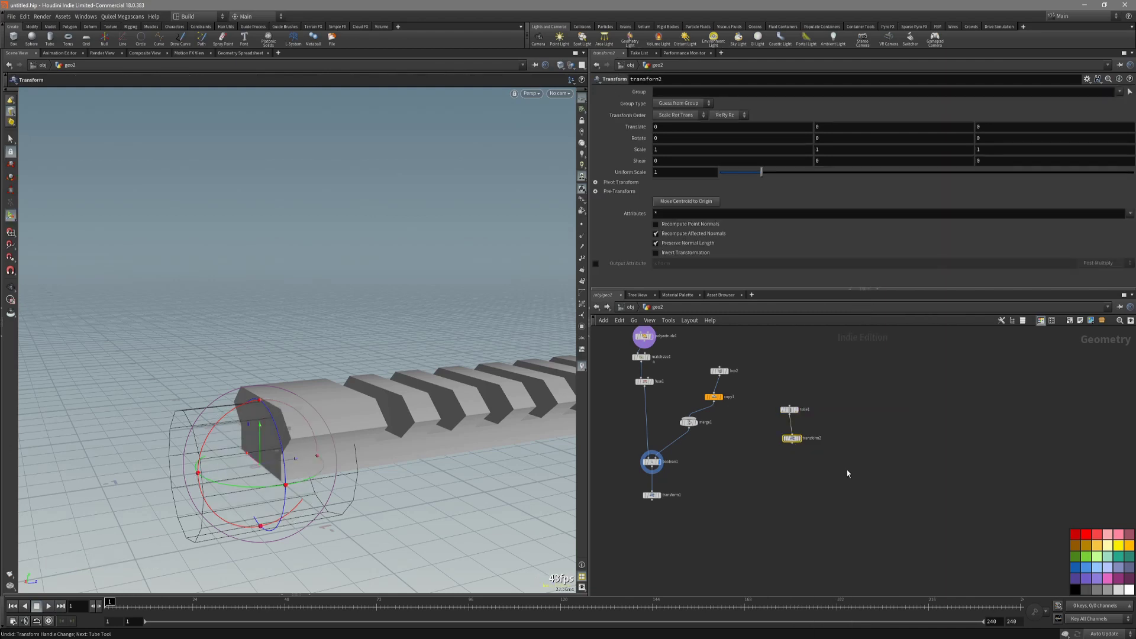
left_click(800, 437)
Start orientation picking for the transform2 handle from its alignment options.
right_click(280, 439)
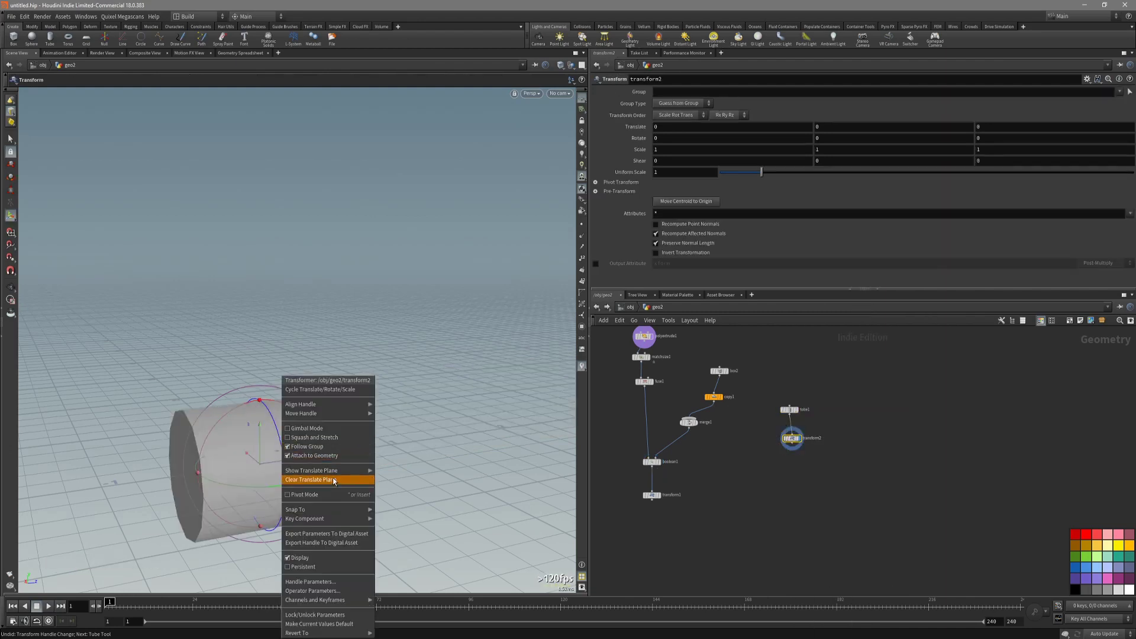
mouse_move(348, 406)
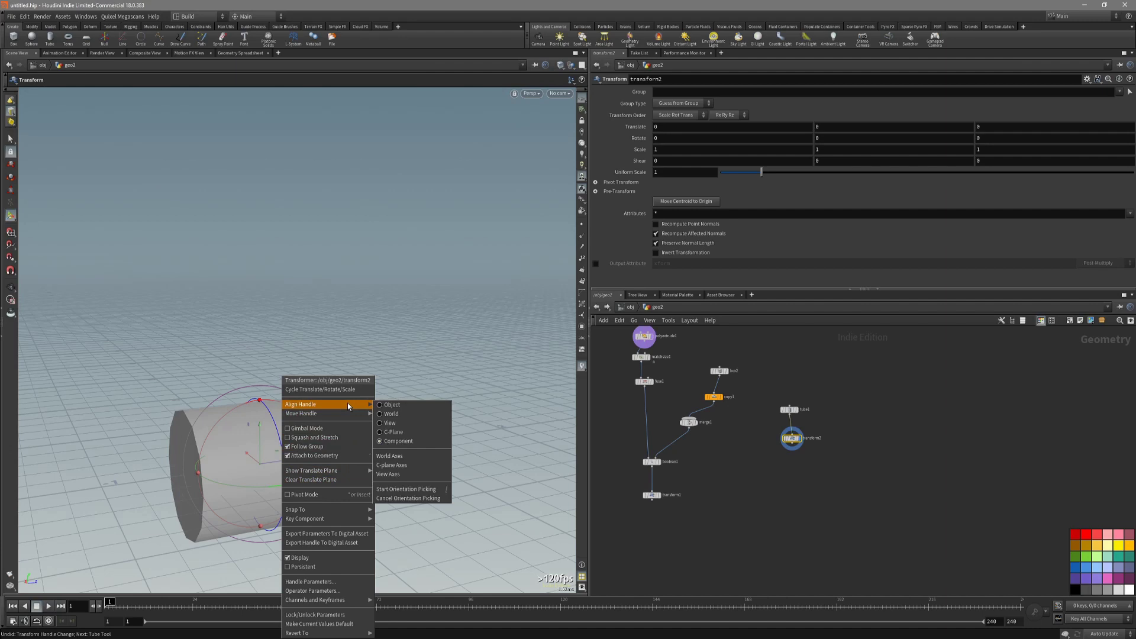
left_click(422, 493)
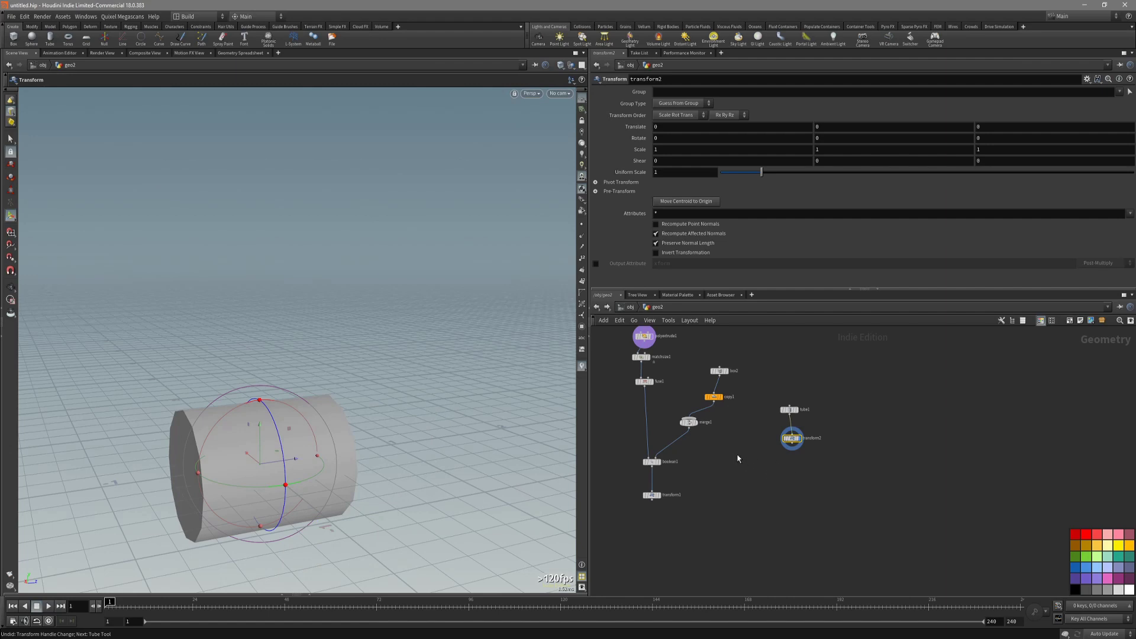
Search the hotkeys for "start o", compare the Start Orientation Picking actions for construction plane and handle, and close without changes.
left_click(11, 271, "ctrl+alt+shift")
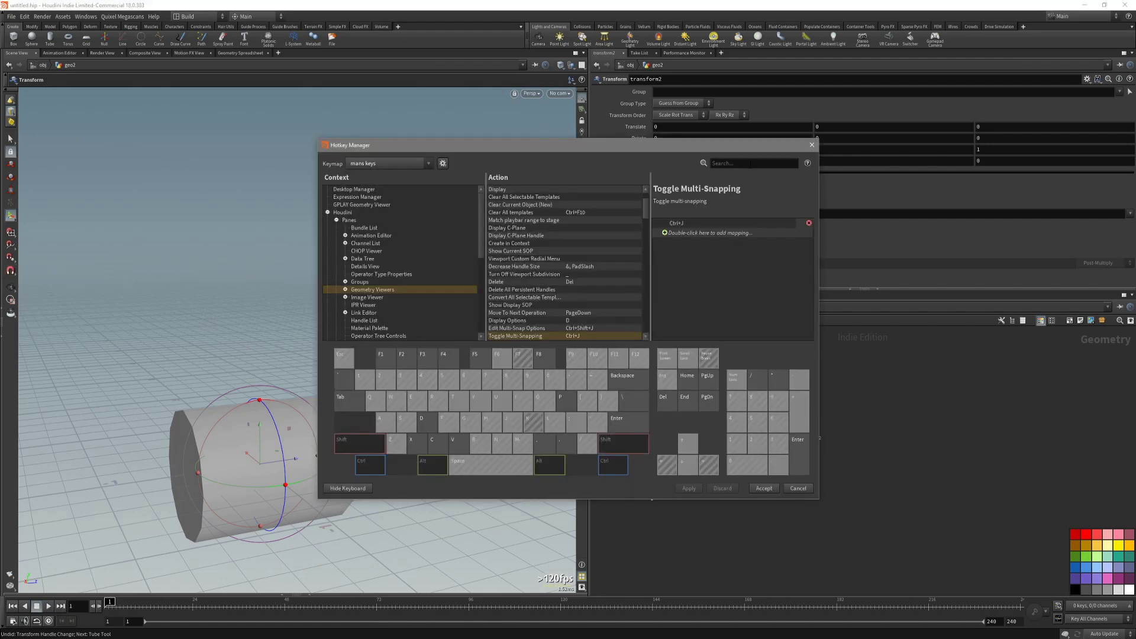
type("start o")
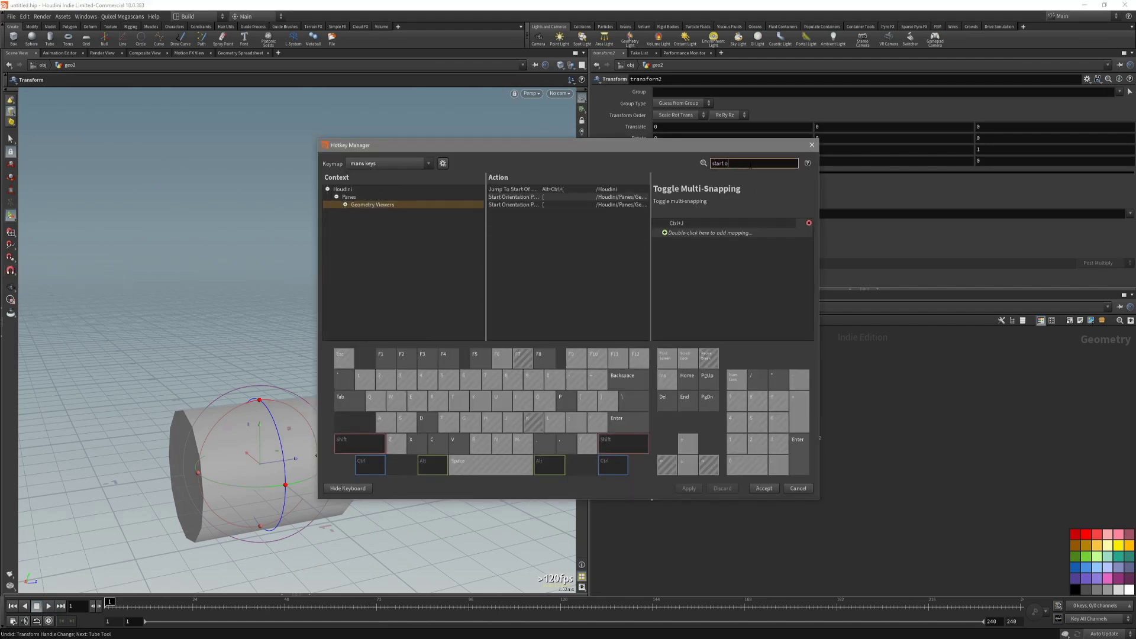
left_click(562, 198)
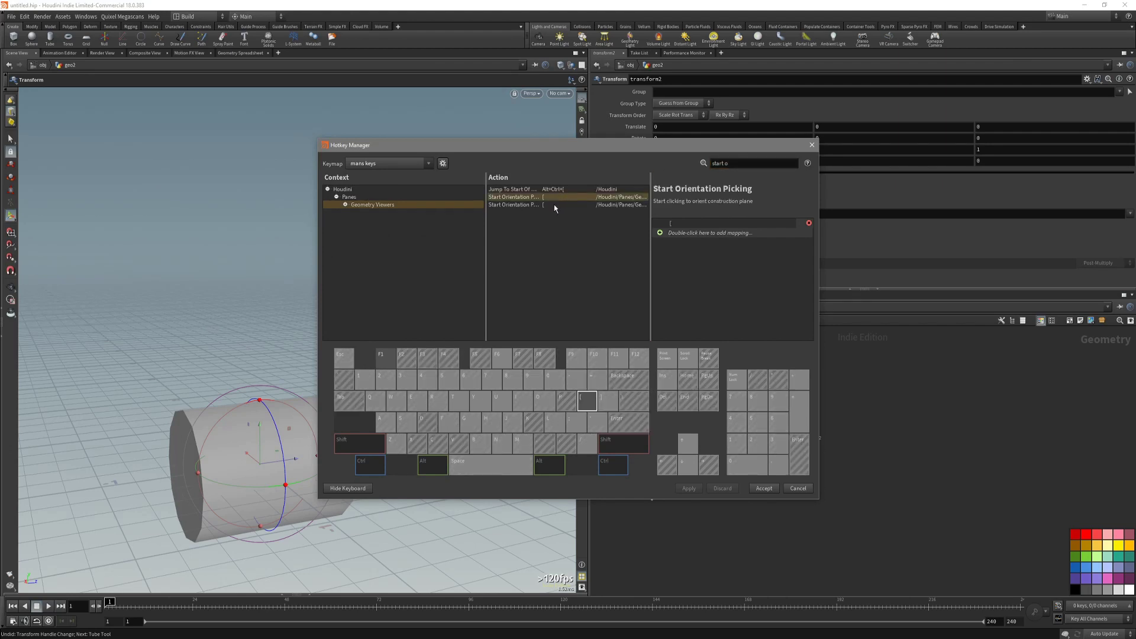
left_click(554, 205)
left_click(553, 199)
left_click(549, 205)
left_click(547, 200)
left_click(590, 205)
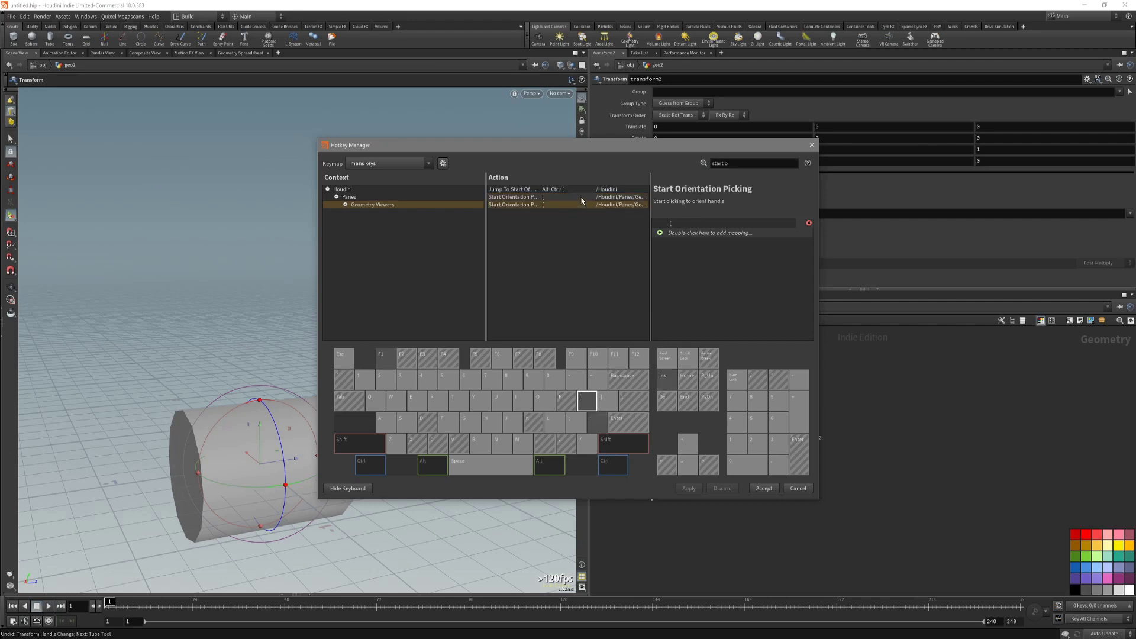
left_click(577, 200)
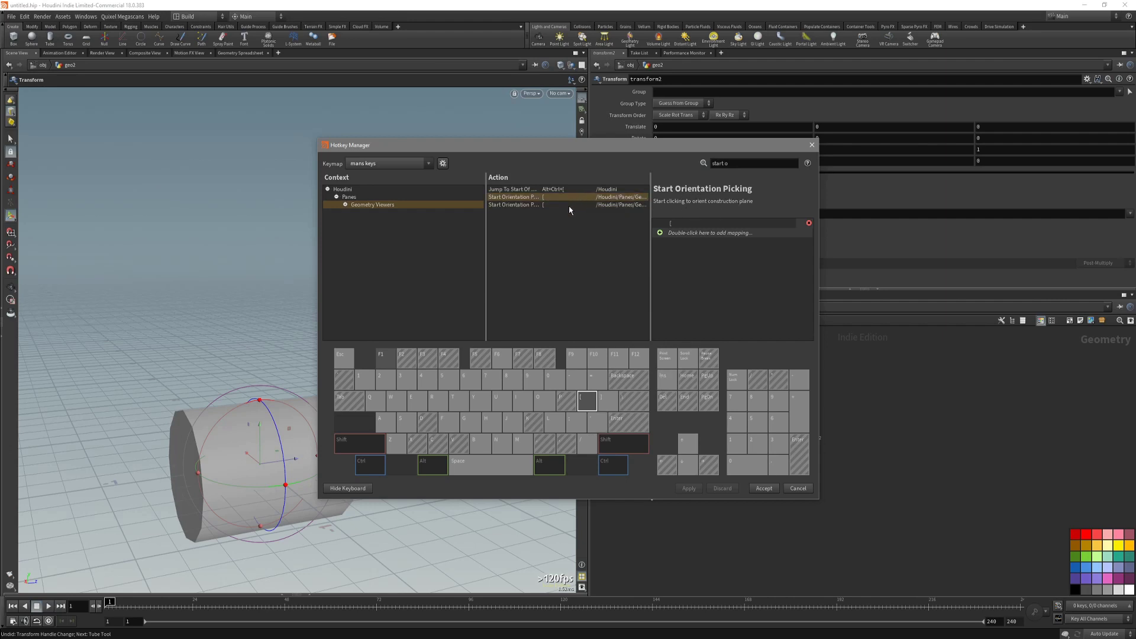
left_click(569, 206)
left_click(567, 199)
left_click(563, 206)
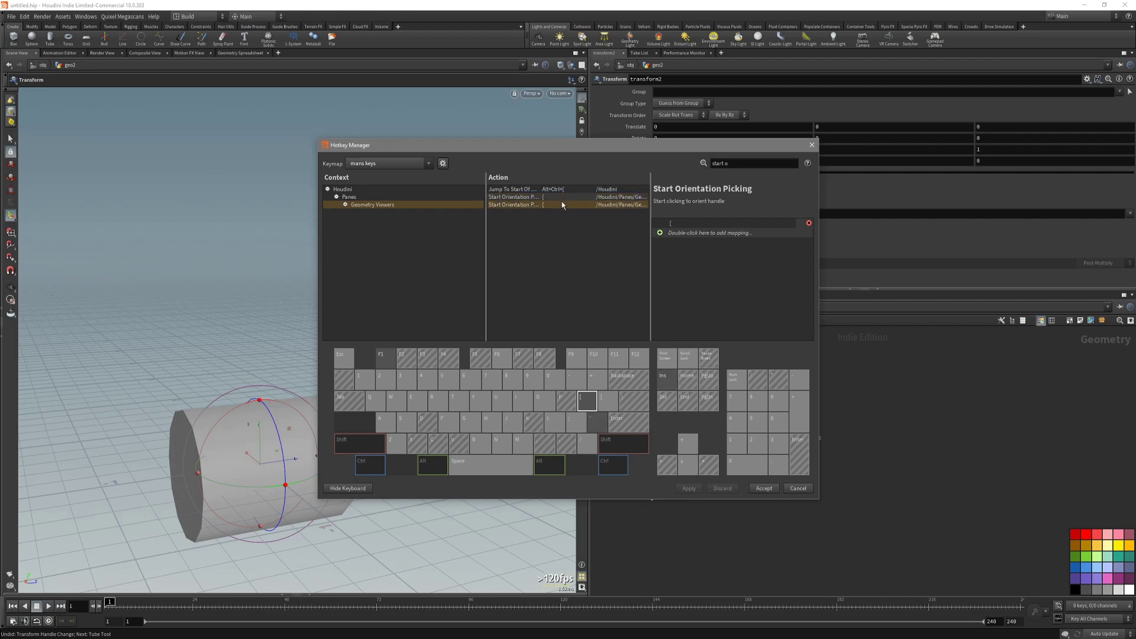
left_click(561, 198)
left_click(797, 488)
Delete the transform2 node and display tube1 with boolean1 templated behind it.
left_click_drag(843, 472, 784, 431)
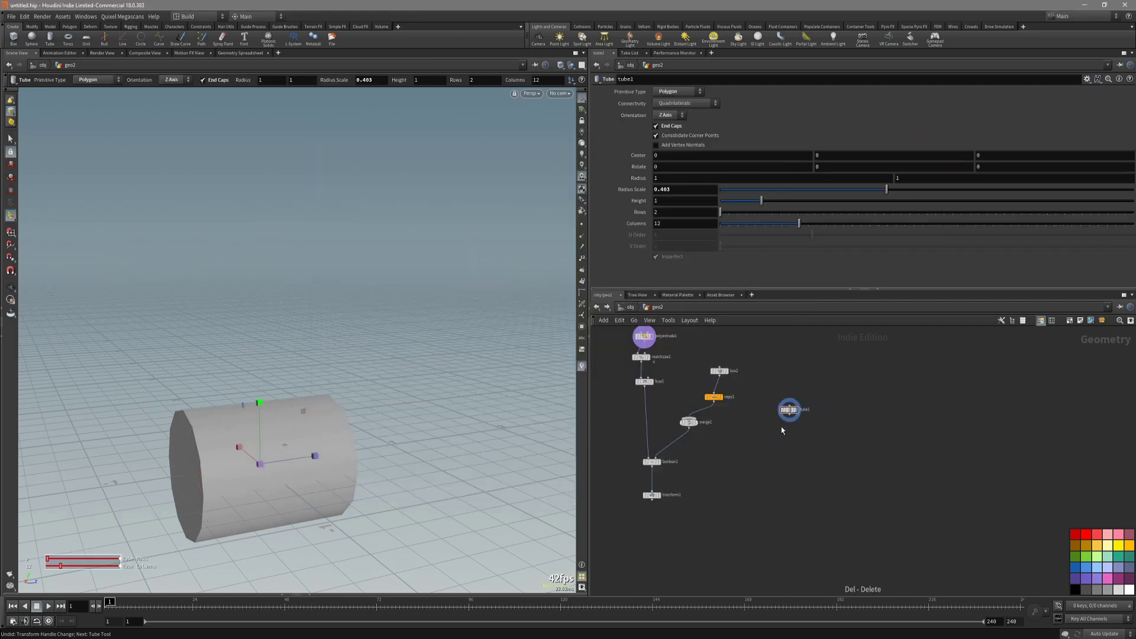
middle_click_drag(693, 480, 729, 459)
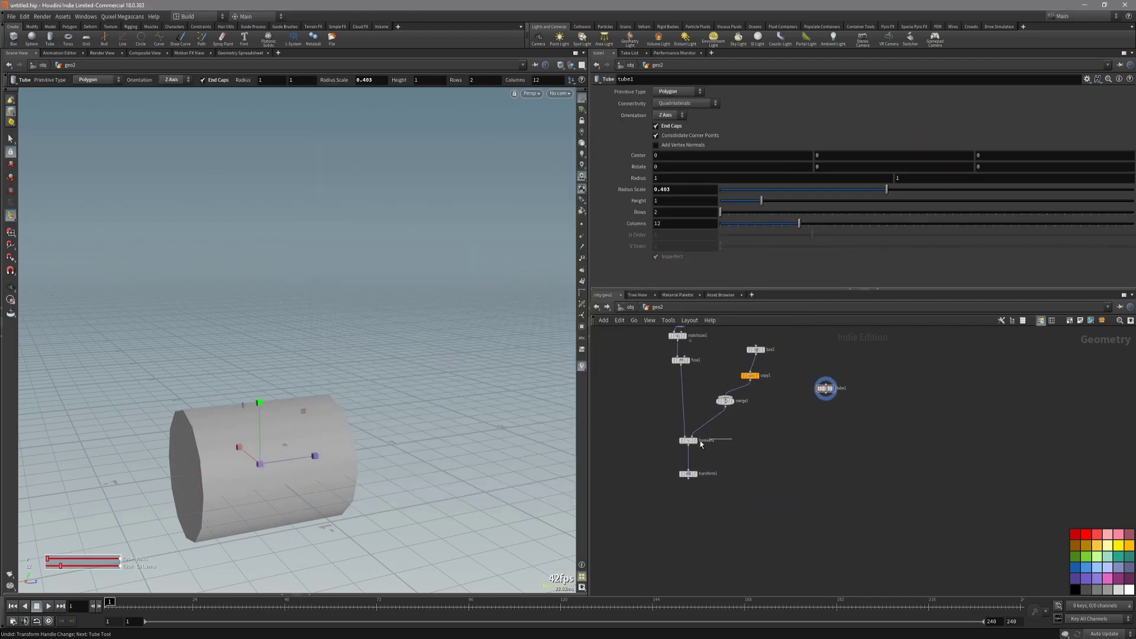
left_click(695, 441)
scroll(695, 446, "up", 3)
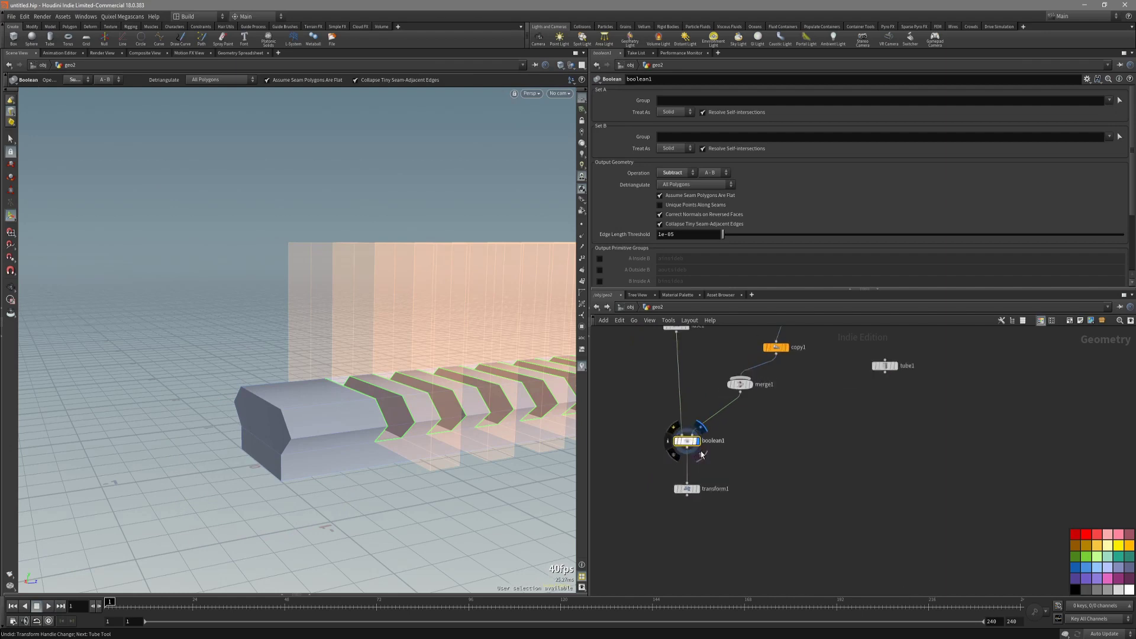
left_click(885, 366)
left_click(895, 365)
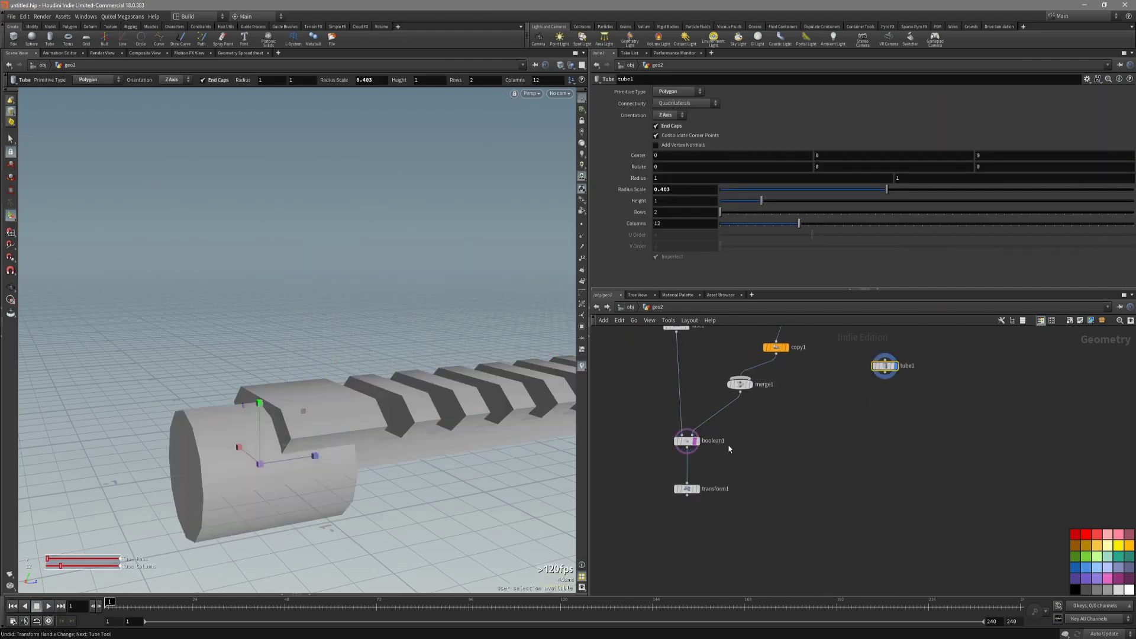
Start orientation picking on tube1's handle and examine its axes against the beam, cancelling without picking a target.
left_click_drag(384, 396, 311, 401, "alt")
key("Return")
key("Escape")
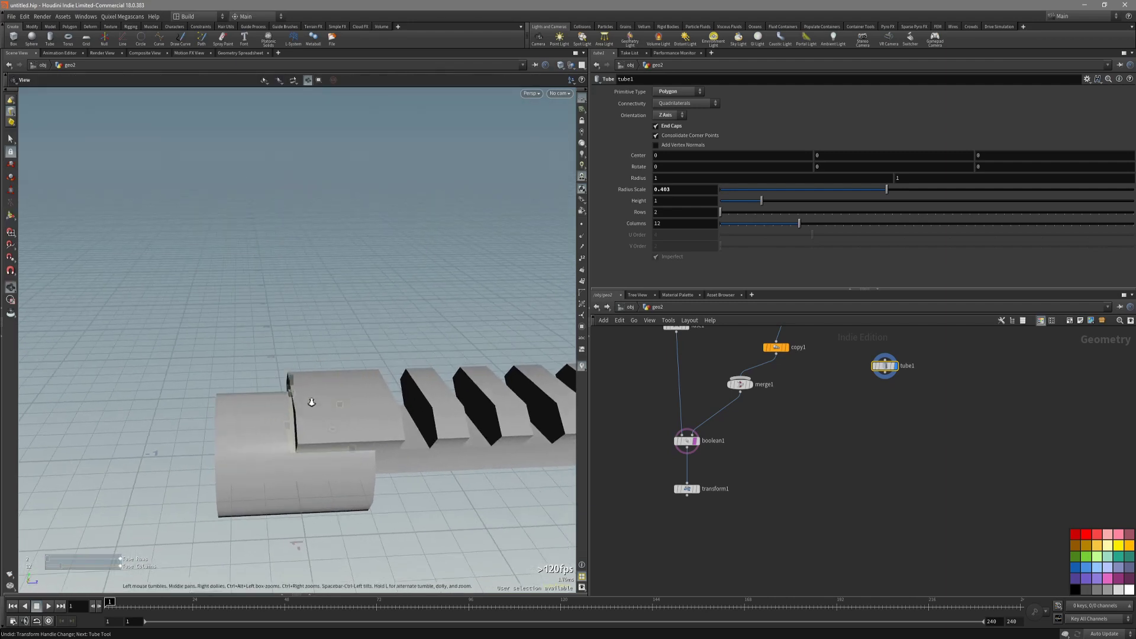
key("Return")
left_click_drag(367, 424, 364, 439, "alt")
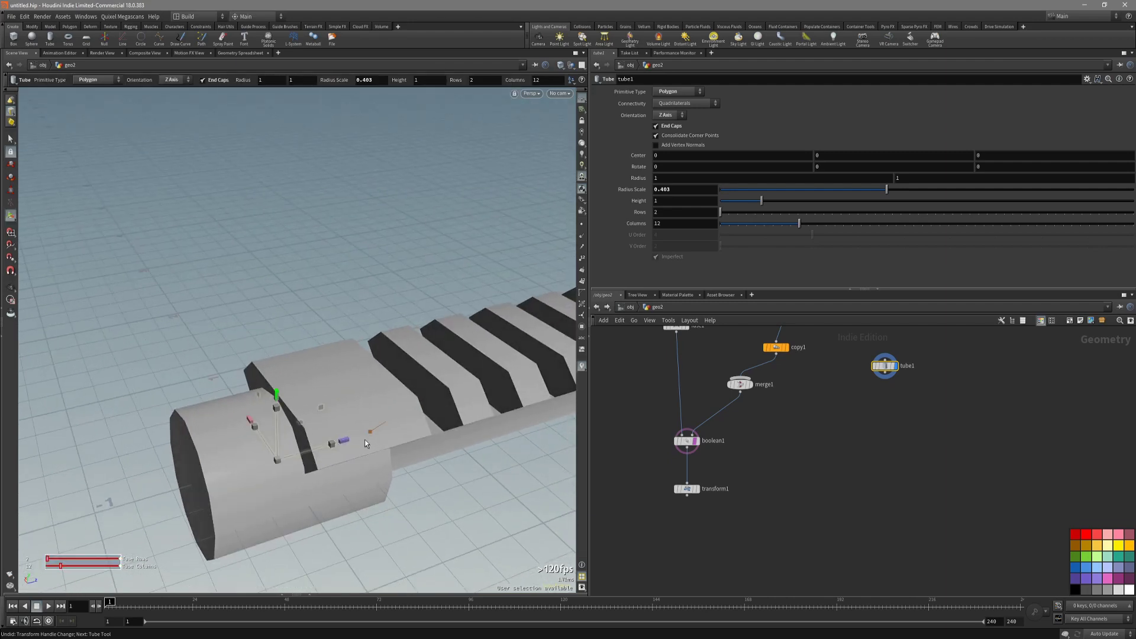
key("Escape")
left_click_drag(281, 406, 231, 420)
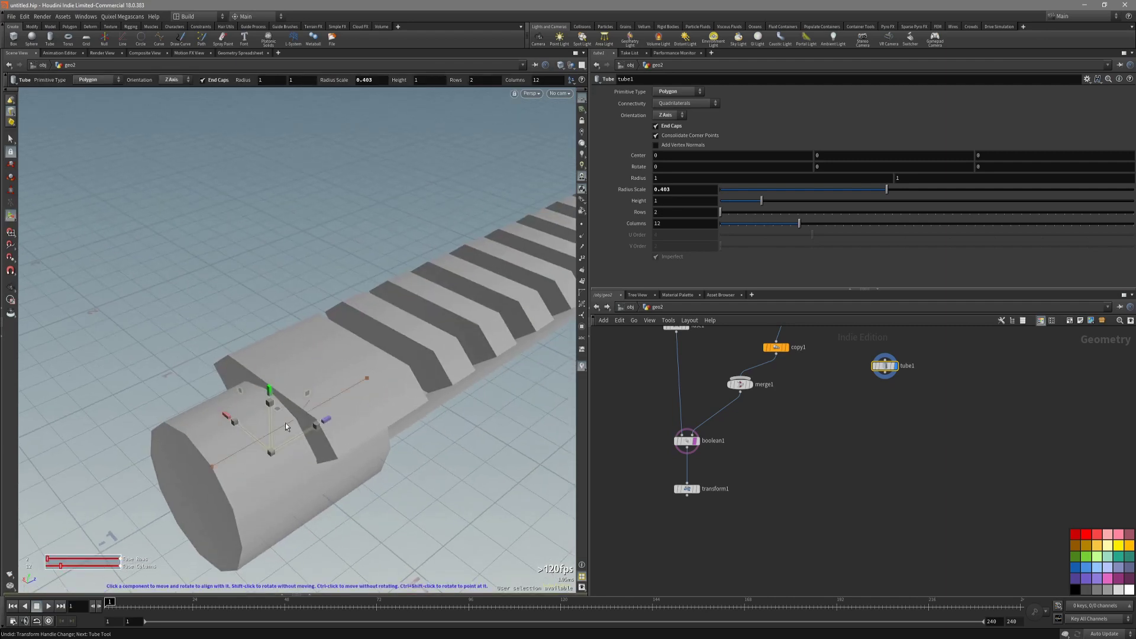
left_click(317, 423)
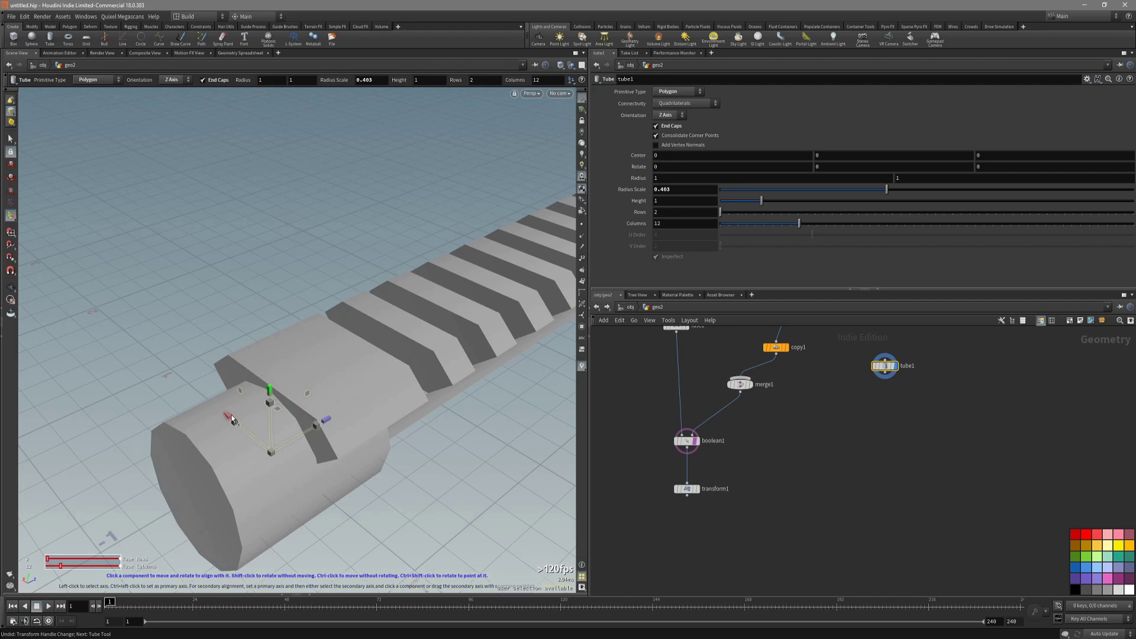
key("Escape")
Align tube1's handle to the top face of the beam's end block so the tube stands upright on it.
left_click_drag(340, 432, 397, 459)
key("Return")
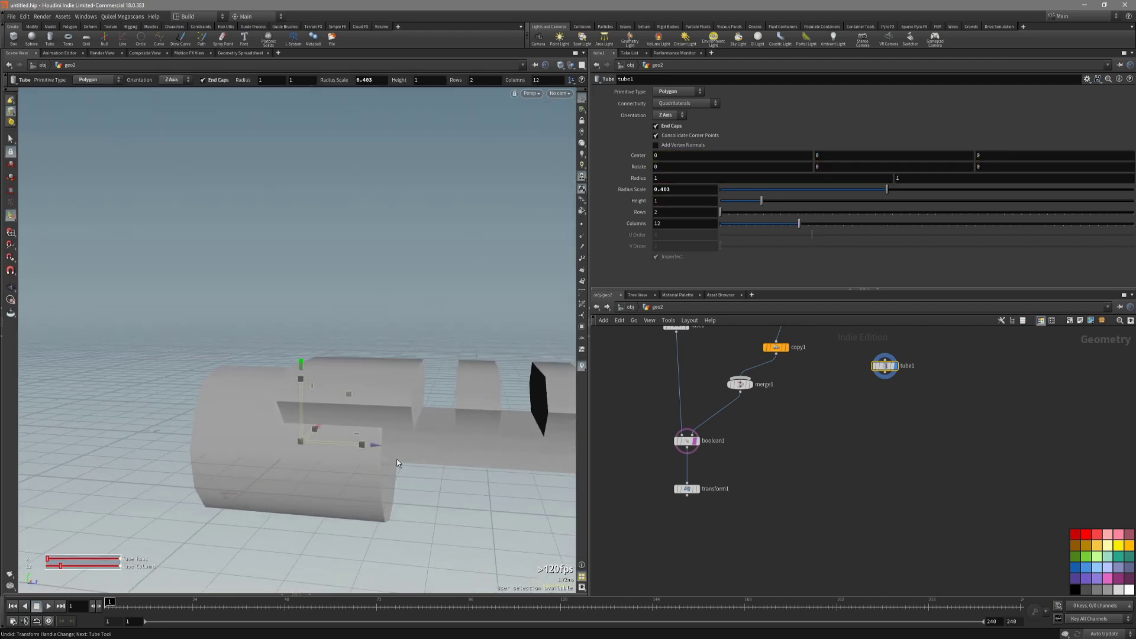
left_click_drag(365, 359, 398, 397, "alt")
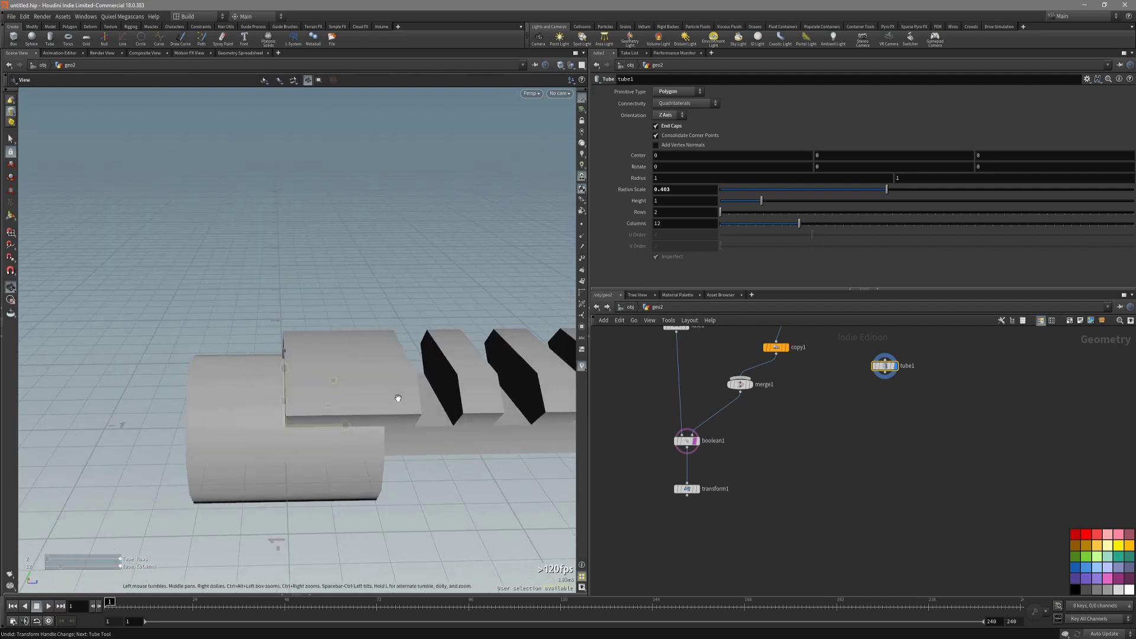
left_click_drag(340, 424, 414, 430, "alt")
left_click_drag(443, 382, 428, 363, "alt")
key("Return")
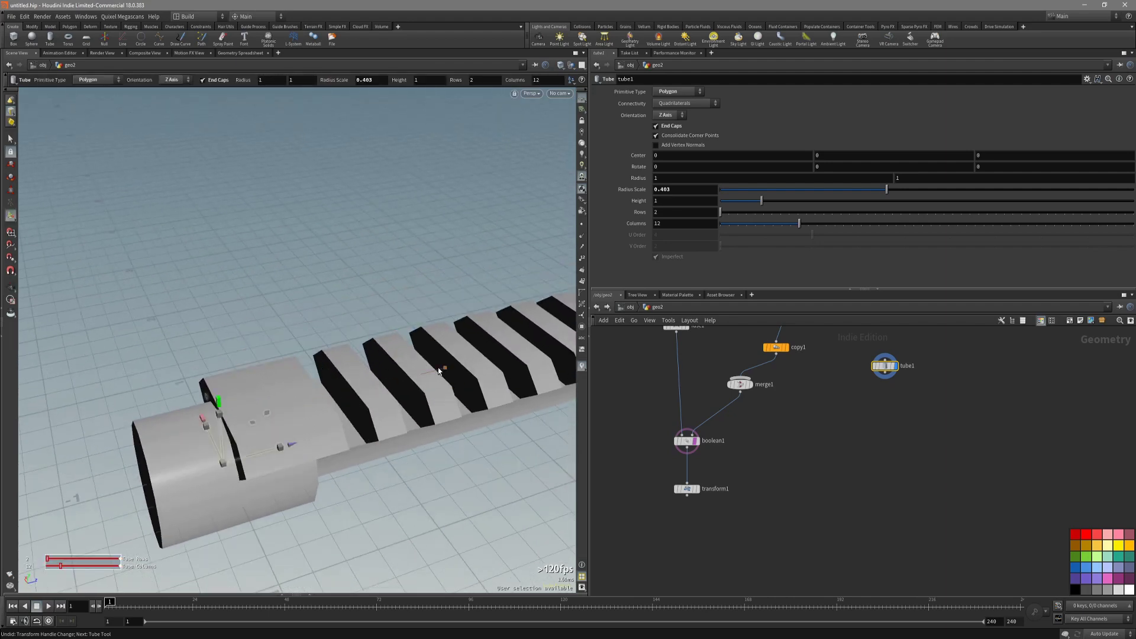
key("Escape")
key("Return")
left_click_drag(292, 384, 231, 360, "alt")
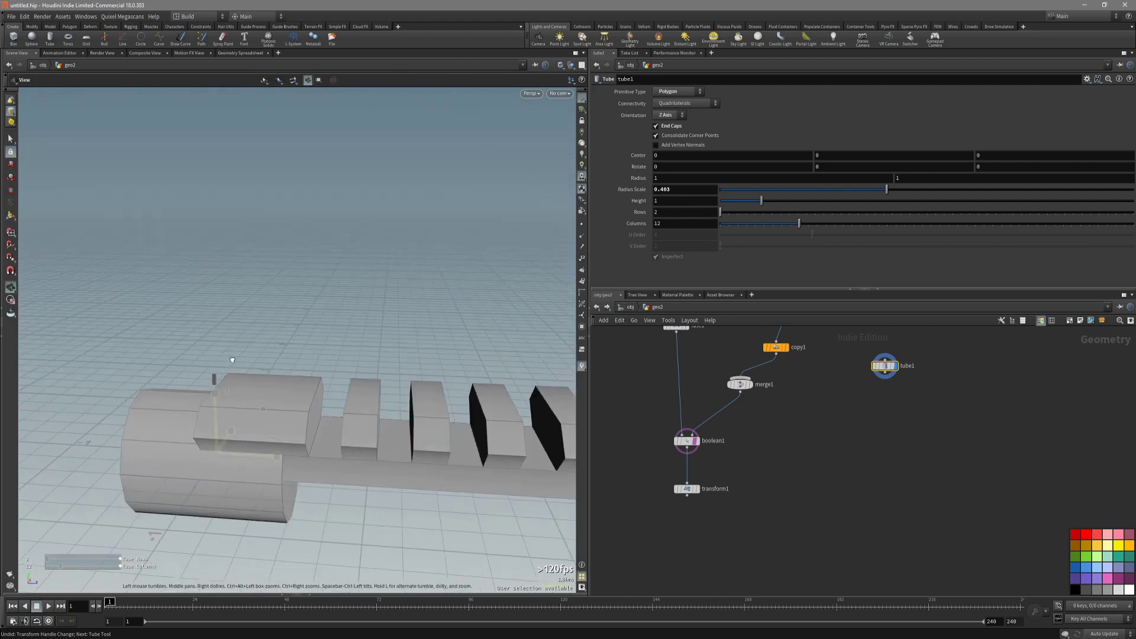
left_click_drag(365, 396, 357, 405, "alt")
key("Return")
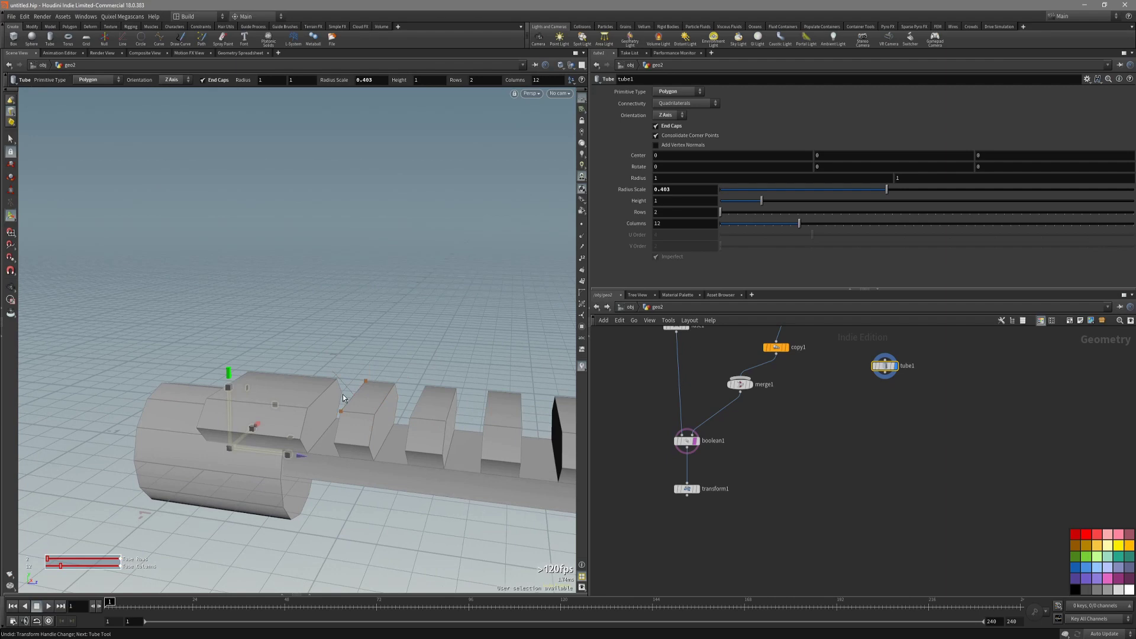
left_click(278, 382)
left_click_drag(279, 392, 278, 470)
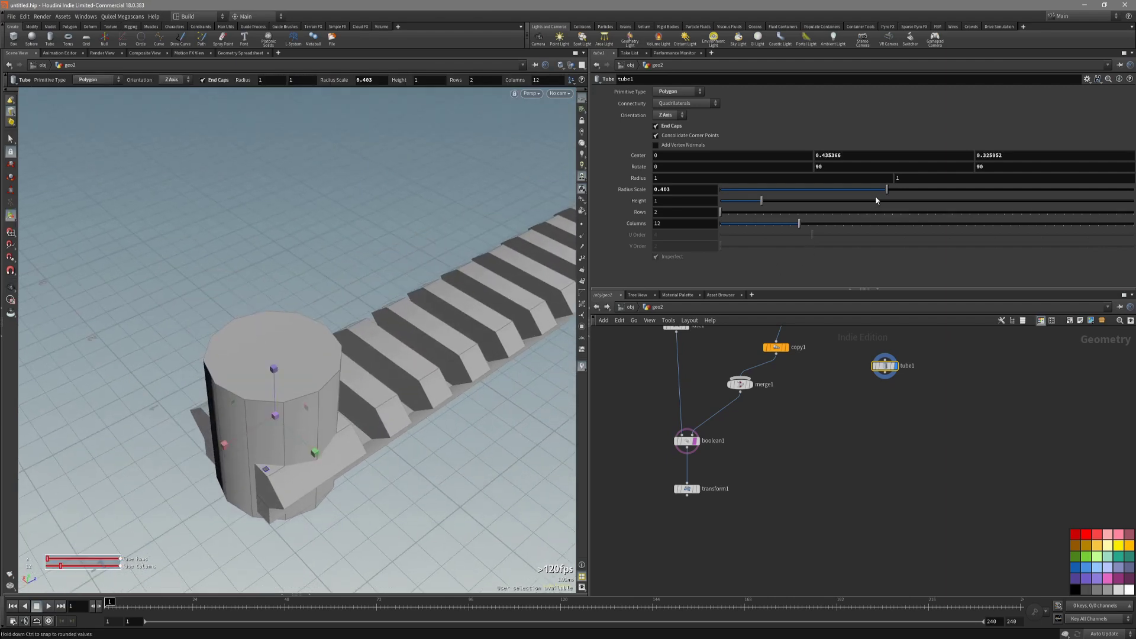
Set tube1's radius scale to 0.208 and raise its center Y to 0.759527.
left_click_drag(876, 201, 806, 199)
left_click_drag(301, 458, 335, 362, "alt")
Connect tube1 to merge1 and display boolean1 so the tube cuts a hole in the beam's end block.
middle_click_drag(847, 435, 844, 471)
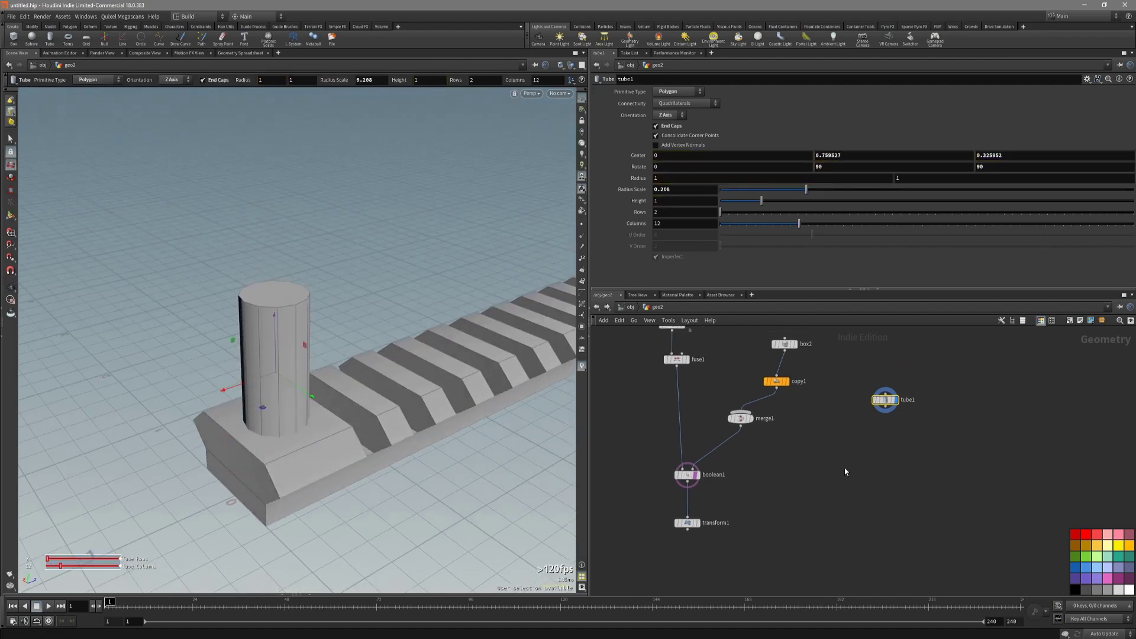
left_click_drag(885, 408, 741, 413)
left_click_drag(381, 426, 494, 454, "alt")
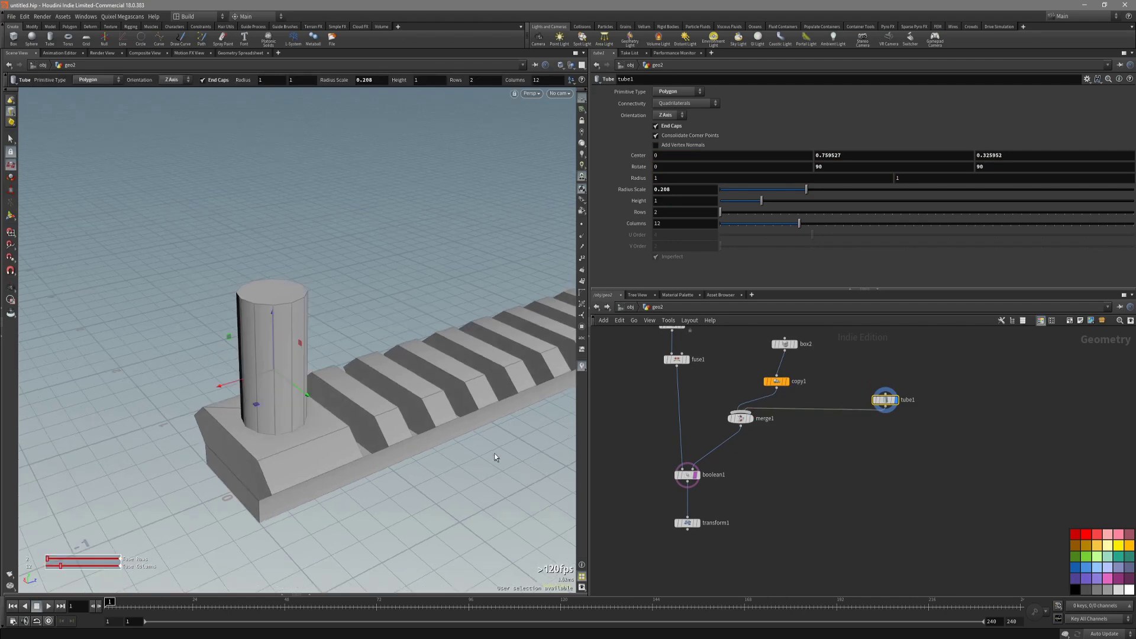
left_click(688, 474)
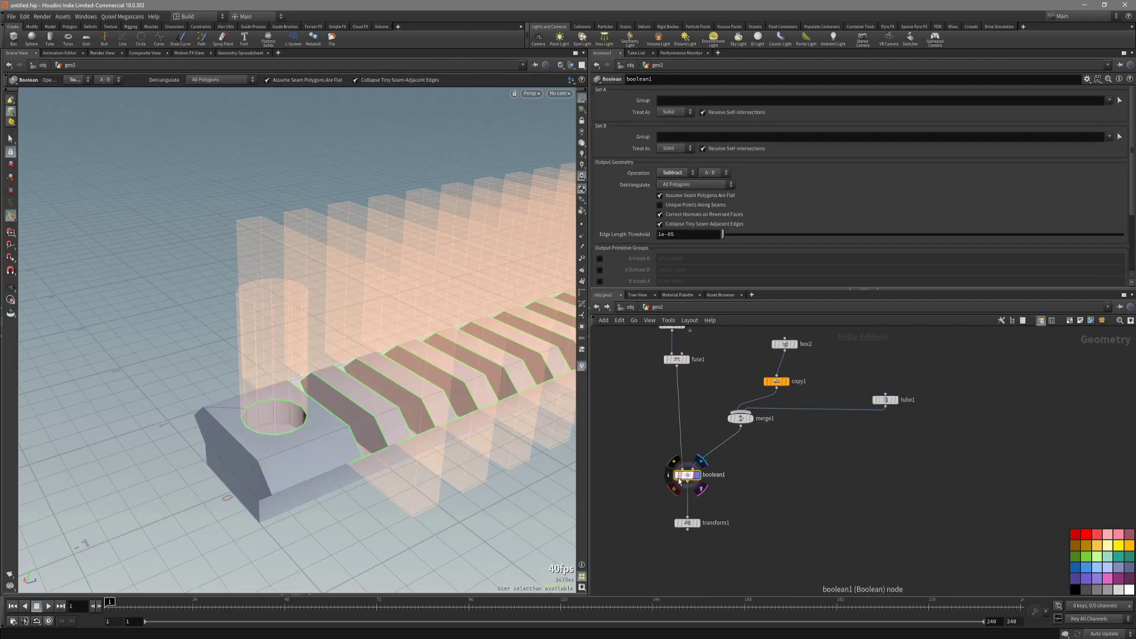
left_click_drag(406, 464, 403, 465)
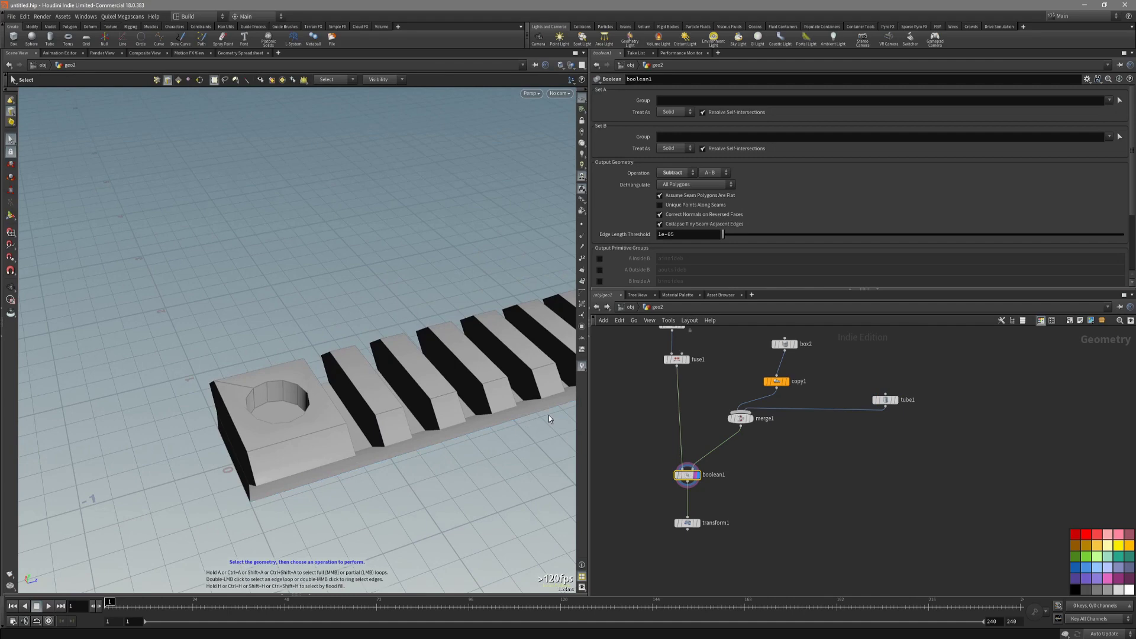
Insert a Duplicate node on the connection between tube1 and merge1.
left_click(885, 399)
scroll(353, 424, "down", 4)
middle_click_drag(271, 393, 432, 398, "alt")
right_click(838, 425)
type("dup")
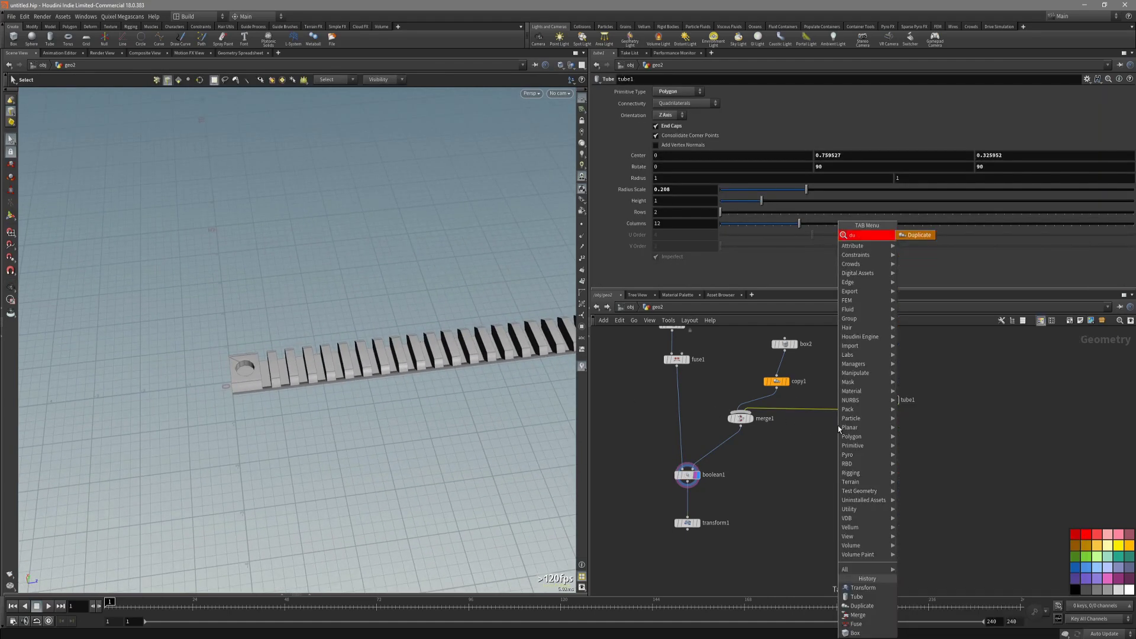
key("Return")
left_click(837, 426)
key("Return")
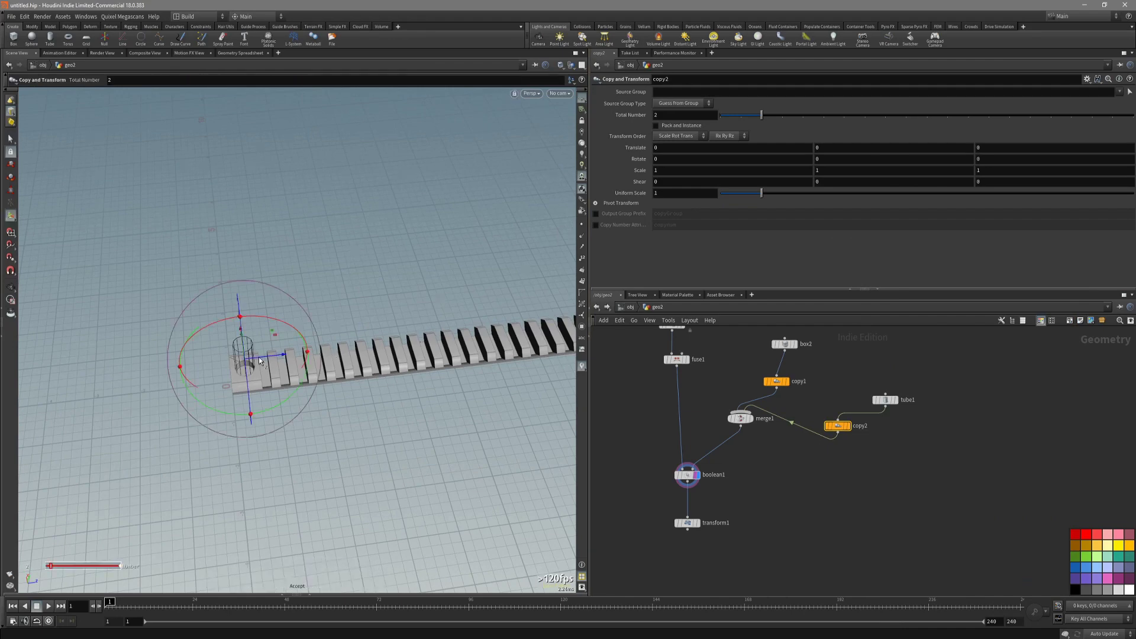
Move the tube copy onto the beam's far end block by setting copy2's Z translation to 9.26101.
left_click_drag(276, 354, 467, 340)
key("space+2")
middle_click_drag(413, 464, 454, 338)
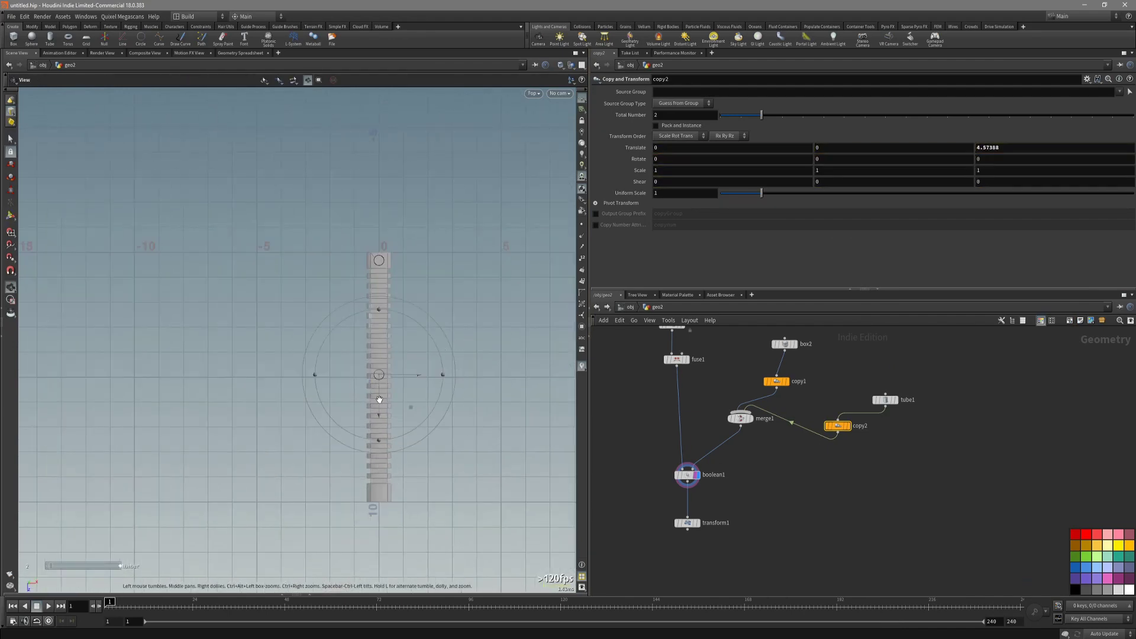
left_click_drag(381, 430, 381, 466)
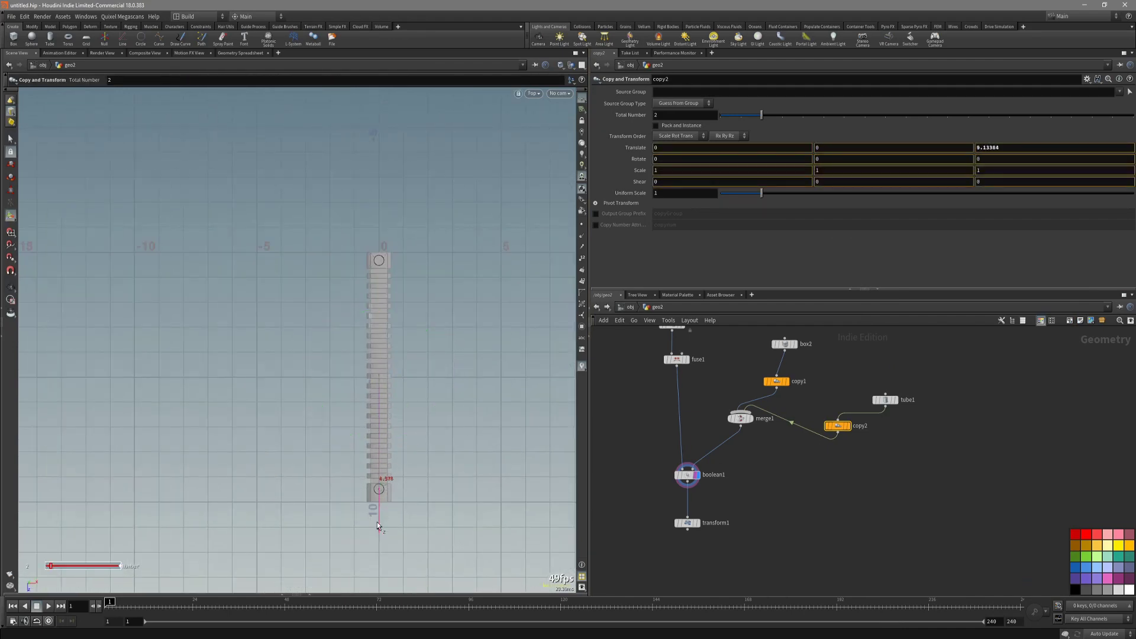
left_click_drag(378, 523, 377, 525)
key("space+1")
left_click_drag(401, 484, 444, 393)
middle_click_drag(455, 364, 315, 408)
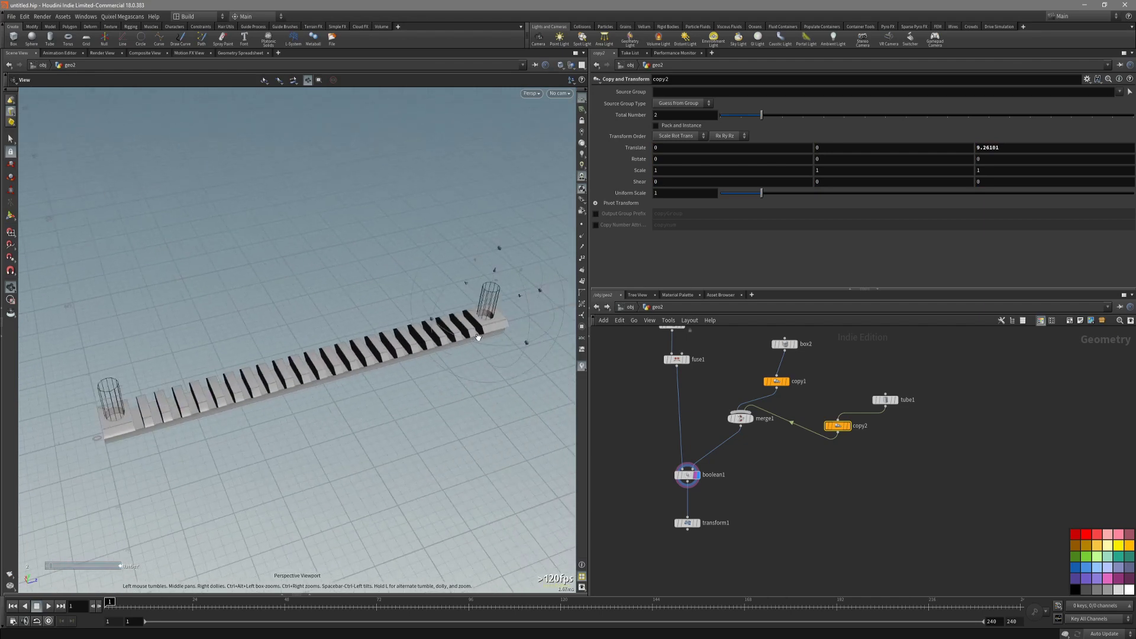
Select tube1 for editing the hole at the beam's end, keeping the display flag on boolean1.
middle_click_drag(478, 338, 381, 378, "alt")
scroll(381, 378, "up", 3)
left_click_drag(355, 402, 248, 426, "alt")
middle_click_drag(267, 422, 503, 379, "alt")
scroll(503, 379, "down", 3)
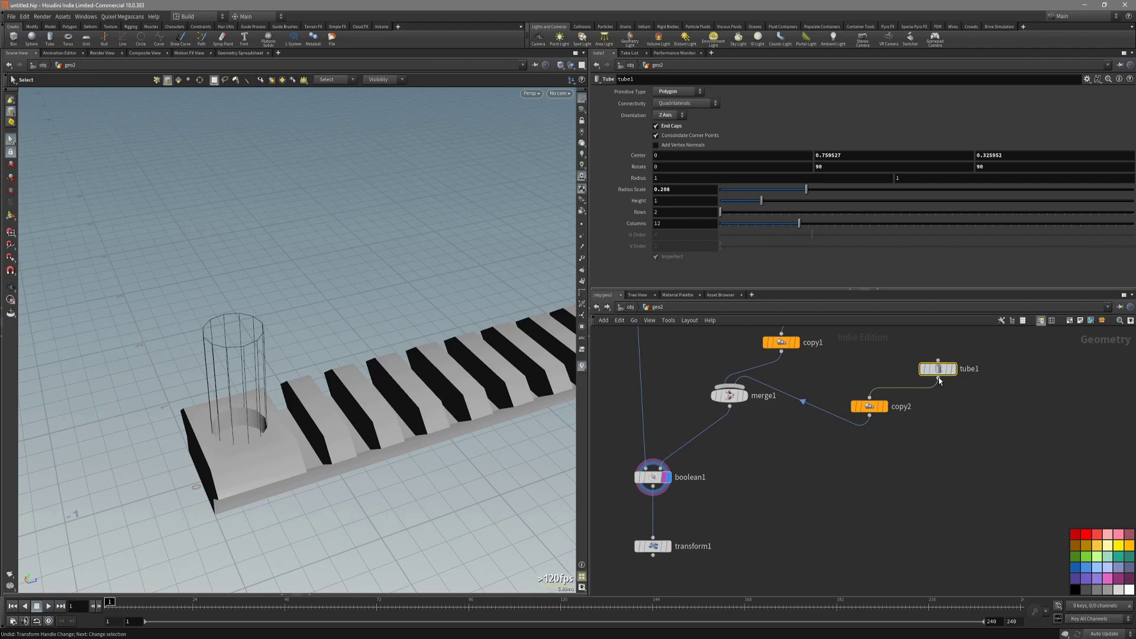
key("r")
left_click(641, 478)
key("r")
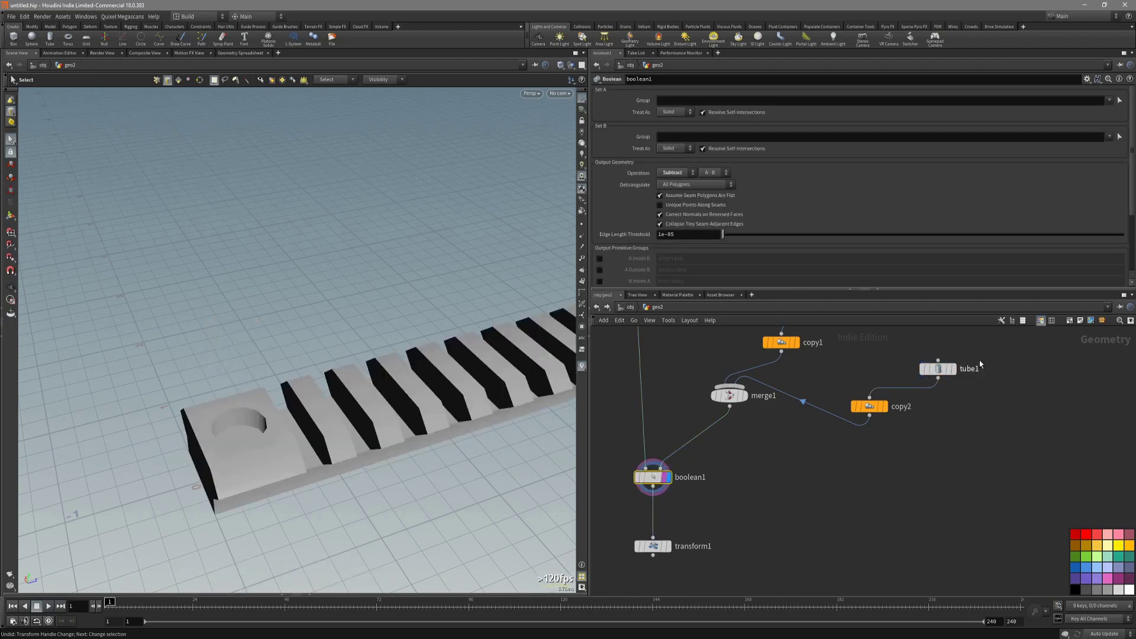
left_click(979, 367)
Undo the last alignment and orientation changes on tube1 at the beam's end block.
left_click_drag(326, 436, 297, 437)
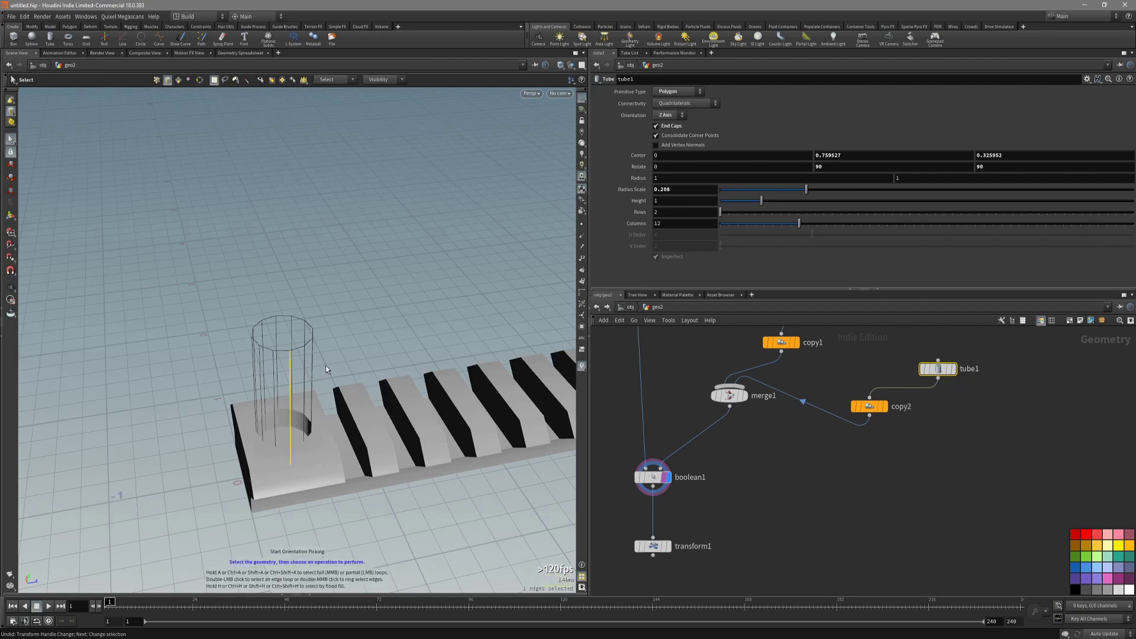
key("Return")
left_click_drag(346, 368, 325, 378, "alt")
key("Insert")
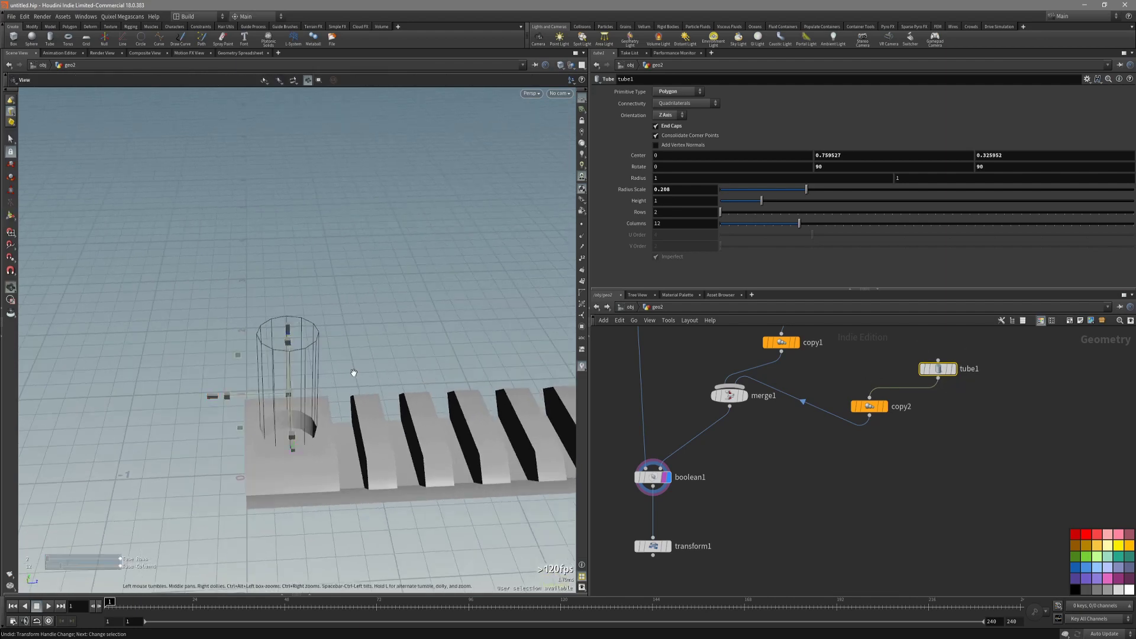
right_click_drag(352, 372, 364, 406, "alt")
left_click_drag(290, 419, 235, 404, "alt")
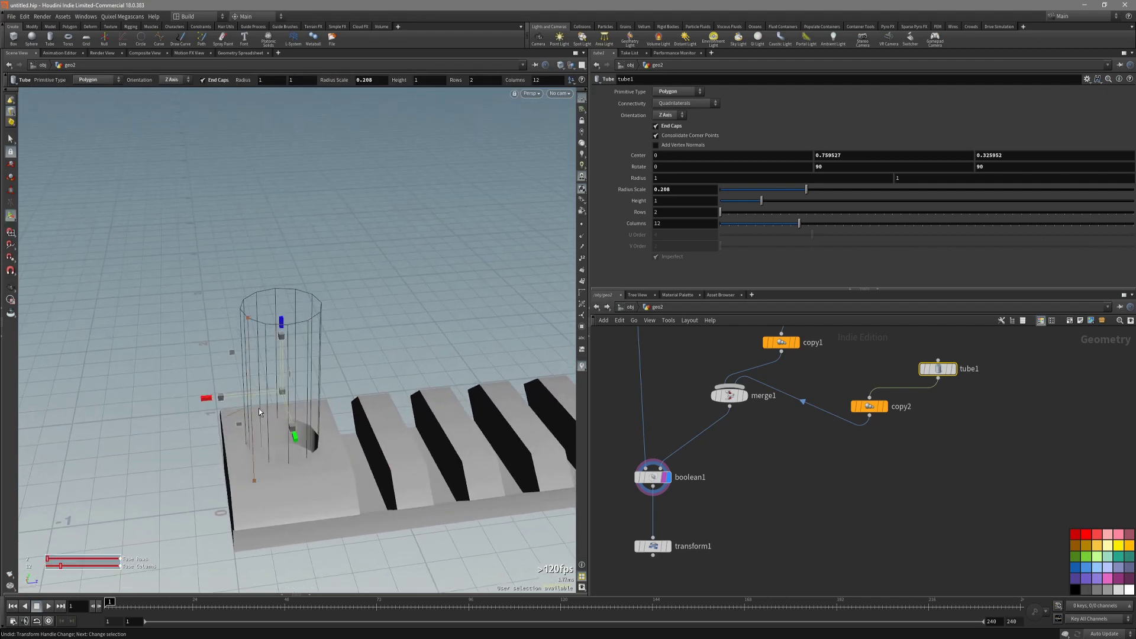
left_click(204, 401)
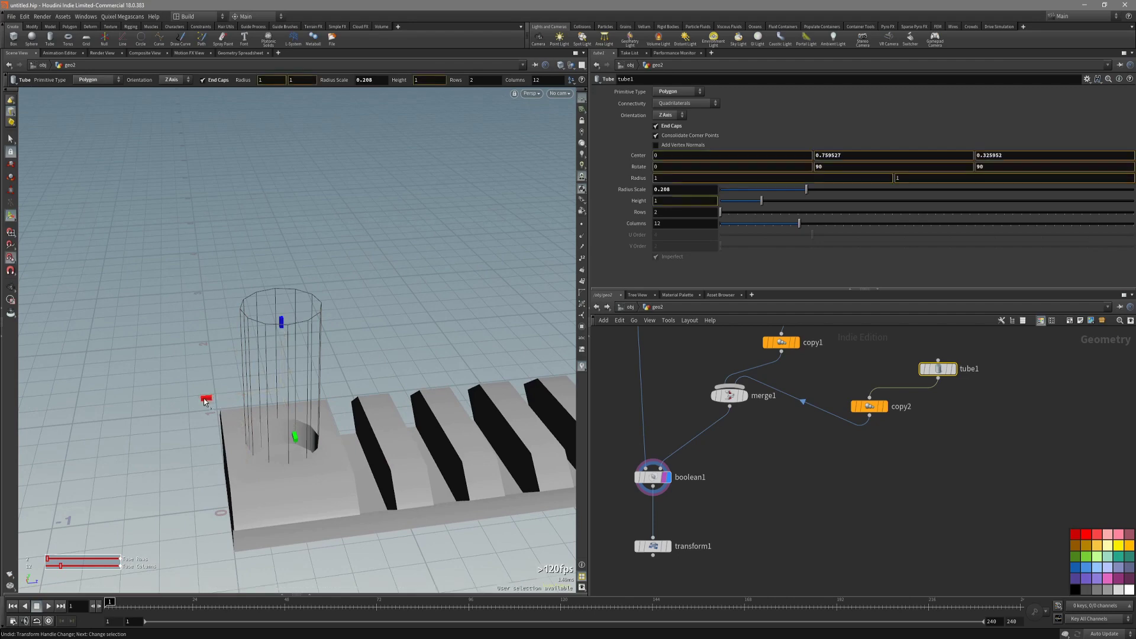
key("ctrl+z")
key("ctrl+z")
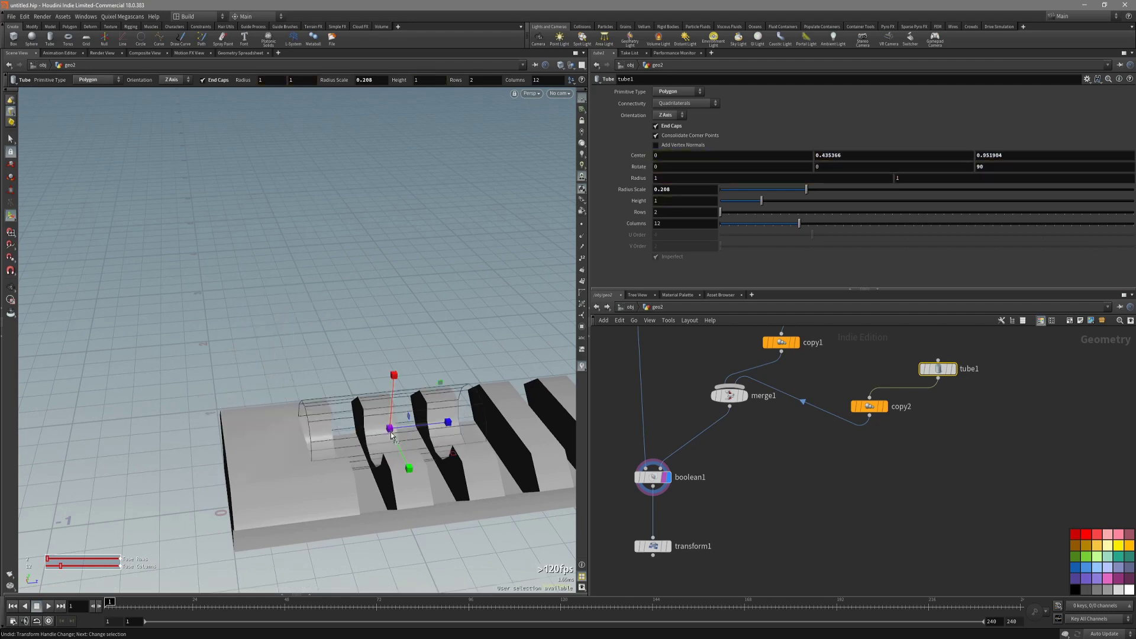
Start orientation picking on tube1's handle above the beam's first notches.
mouse_move(406, 435)
left_mouse_down("alt")
mouse_move(442, 449)
mouse_move(396, 450)
left_mouse_up("alt")
right_click_drag(417, 459, 267, 456, "alt")
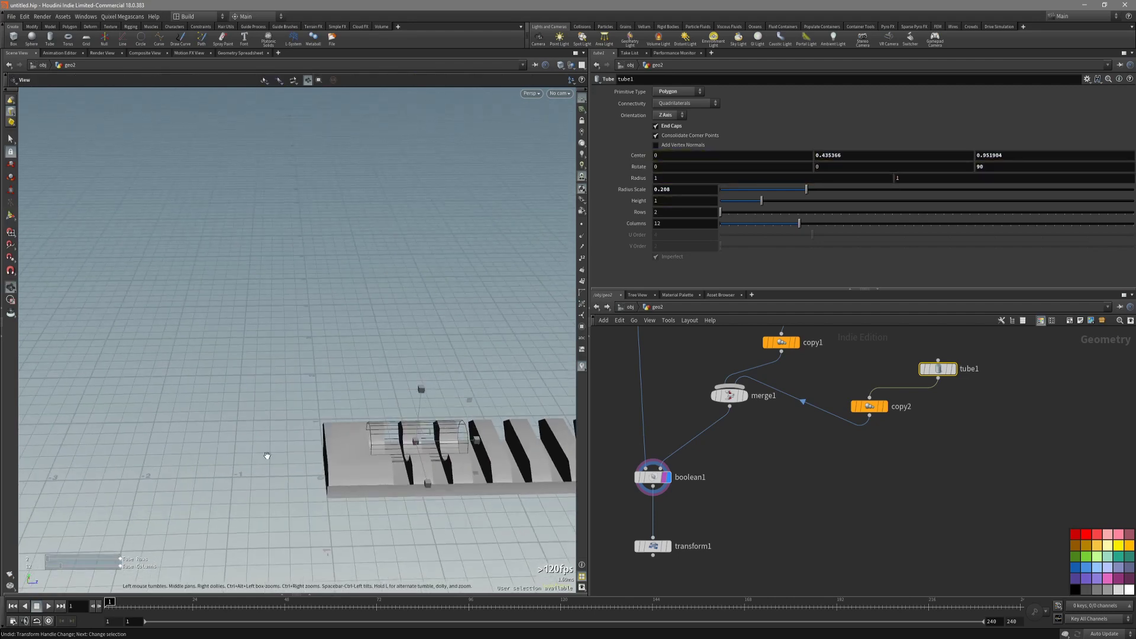
middle_click_drag(382, 453, 243, 410, "alt")
left_click_drag(290, 405, 223, 426, "alt")
key("Return")
right_click_drag(223, 426, 410, 386, "alt")
left_click_drag(409, 386, 288, 357, "alt")
middle_click_drag(288, 358, 280, 392, "alt")
left_click_drag(324, 410, 309, 427, "alt")
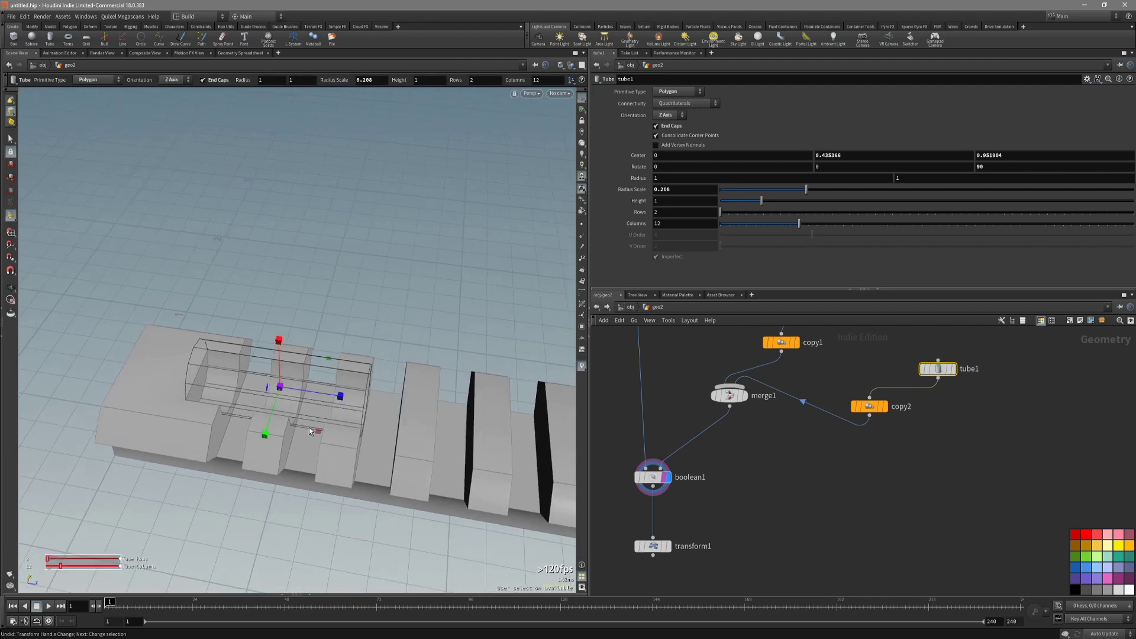
key("semicolon")
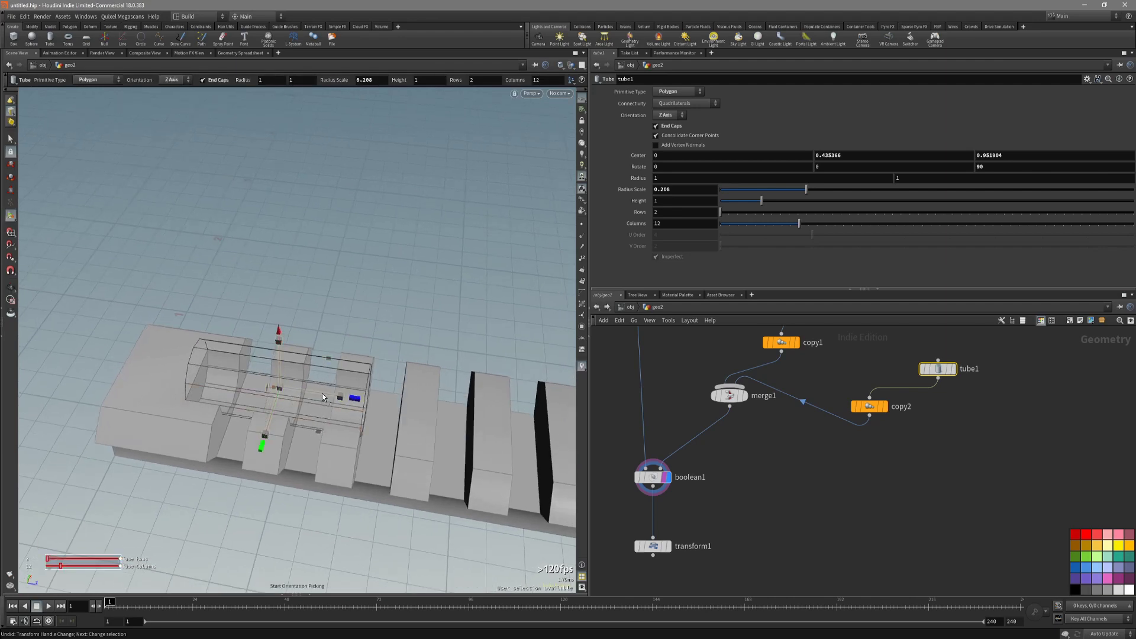
left_click_drag(329, 420, 381, 431, "alt")
key("Escape")
key("Return")
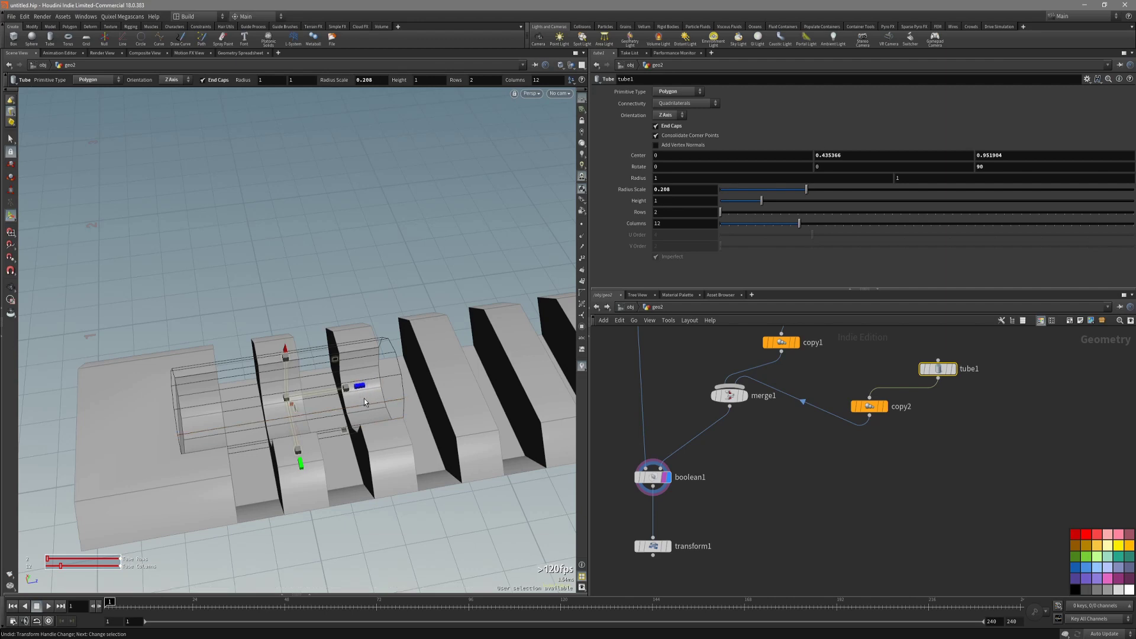
Try tilting tube1 to 26.565° about X by orienting its handle to the notch geometry, and undo the rotation.
mouse_move(363, 389)
right_mouse_down("alt")
mouse_move(362, 370)
mouse_move(350, 393)
right_mouse_up("alt")
left_click_drag(351, 393, 411, 333, "alt")
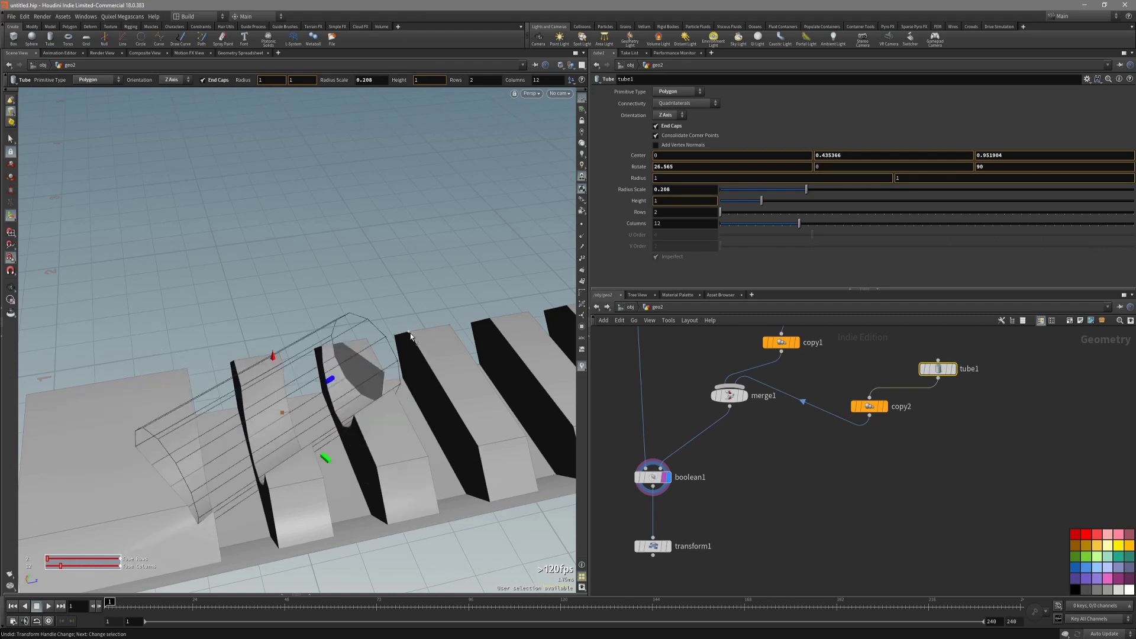
left_click_drag(409, 387, 432, 435)
key("ctrl+z")
Lengthen tube1 along the beam by setting its height to 10.
right_click_drag(432, 434, 248, 419, "alt")
mouse_move(322, 438)
left_mouse_down("alt")
mouse_move(278, 497)
mouse_move(325, 446)
left_mouse_up("alt")
middle_click_drag(327, 466, 335, 414, "alt")
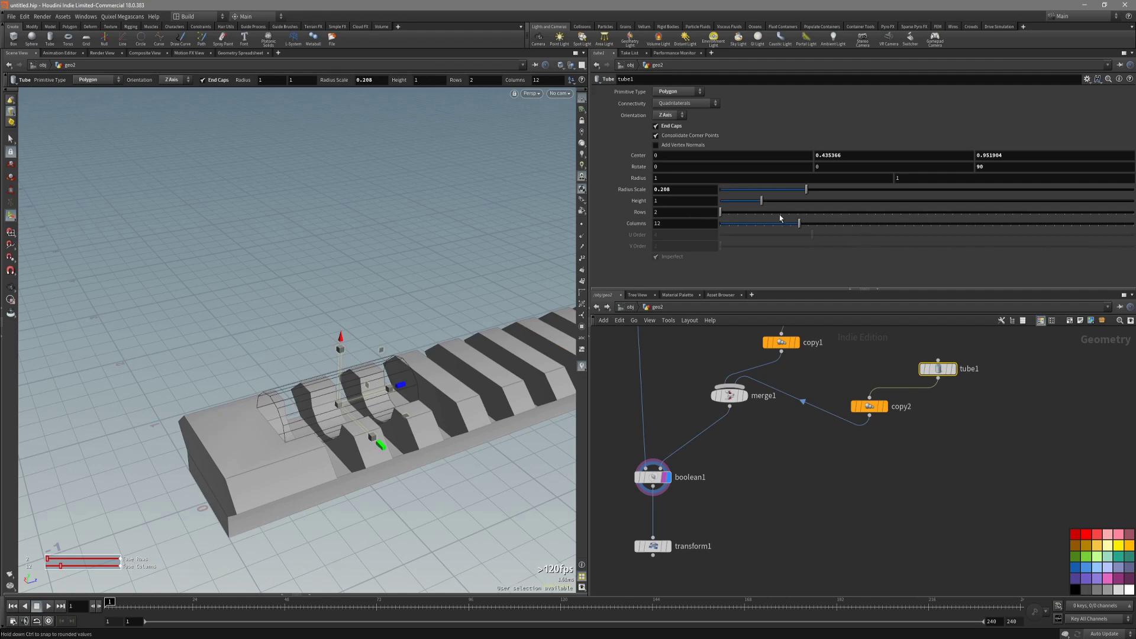
left_click_drag(399, 392, 409, 390)
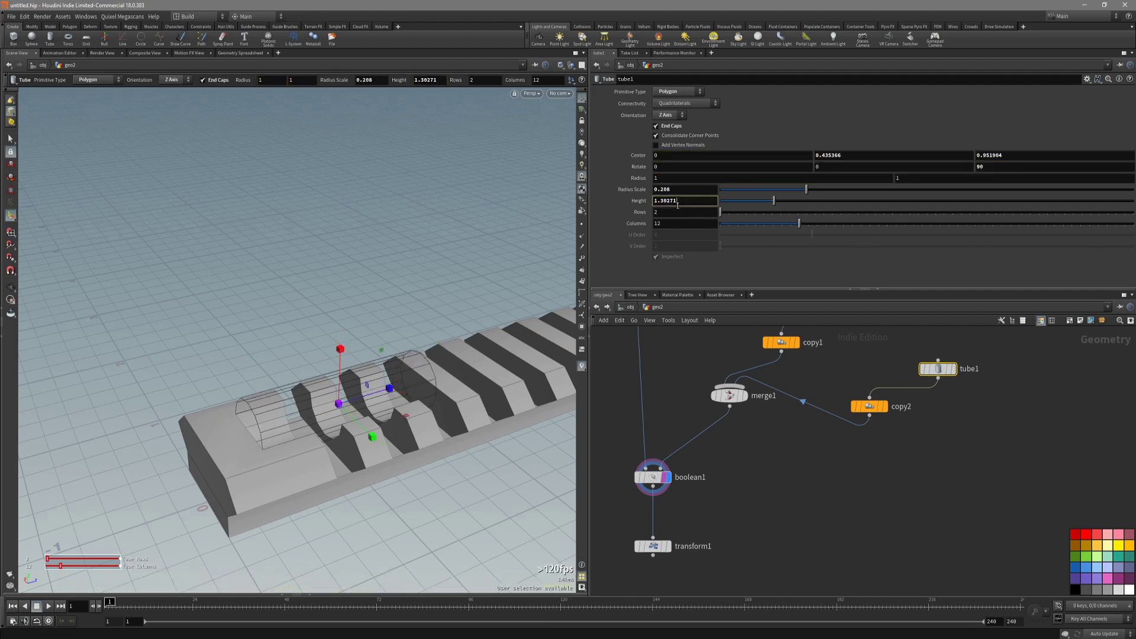
key("Return")
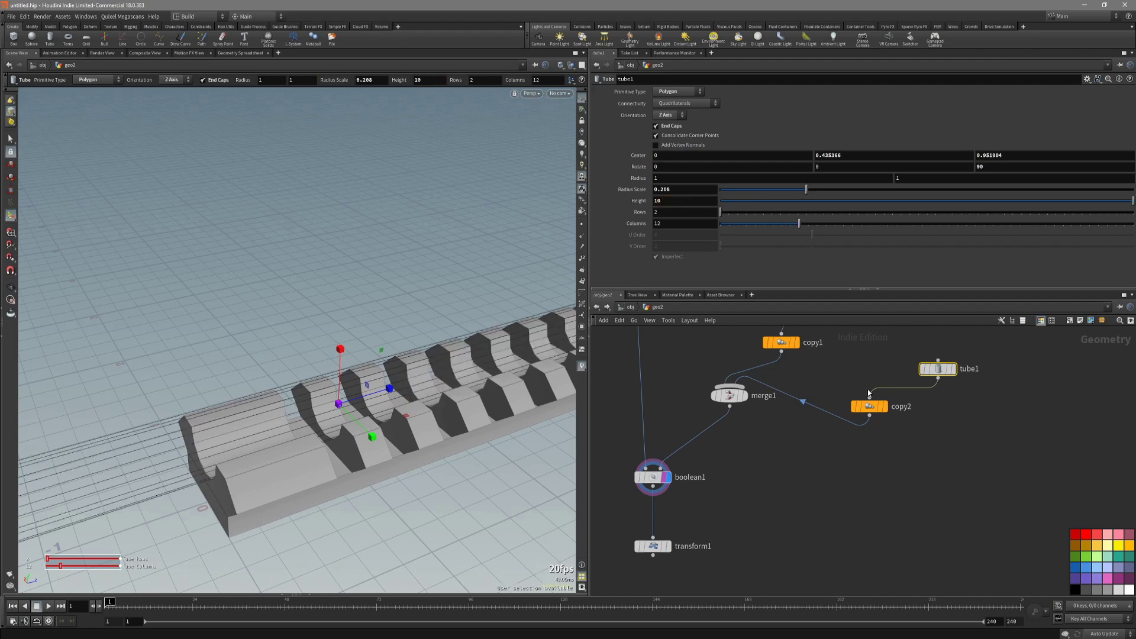
Insert a Match Size node on the connection between tube1 and copy2.
key("h")
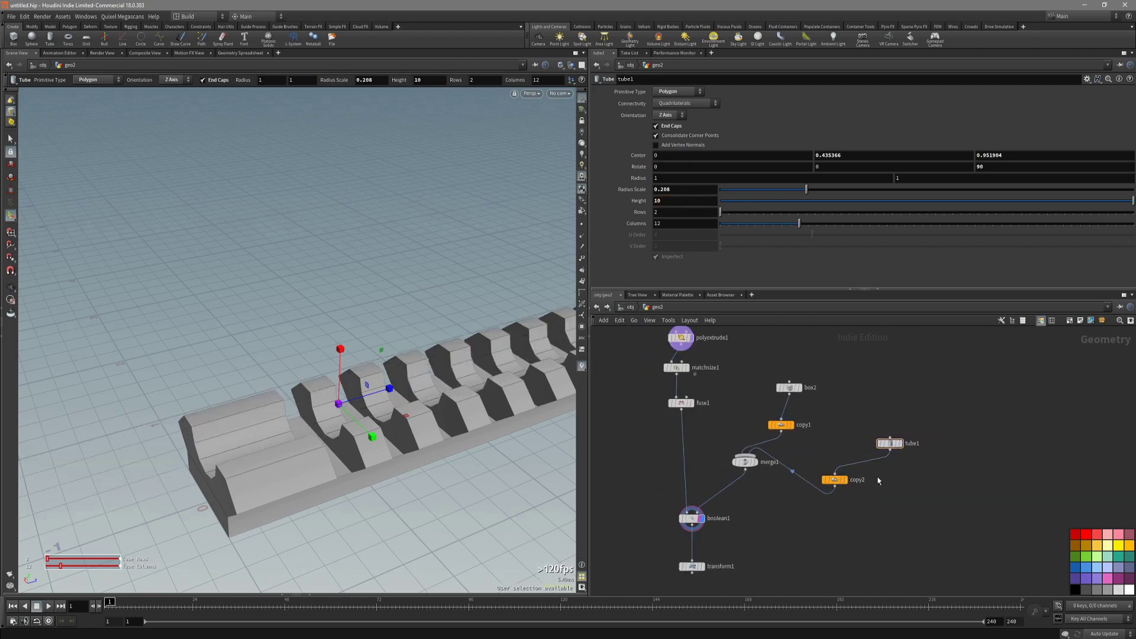
key("Tab")
type("mat")
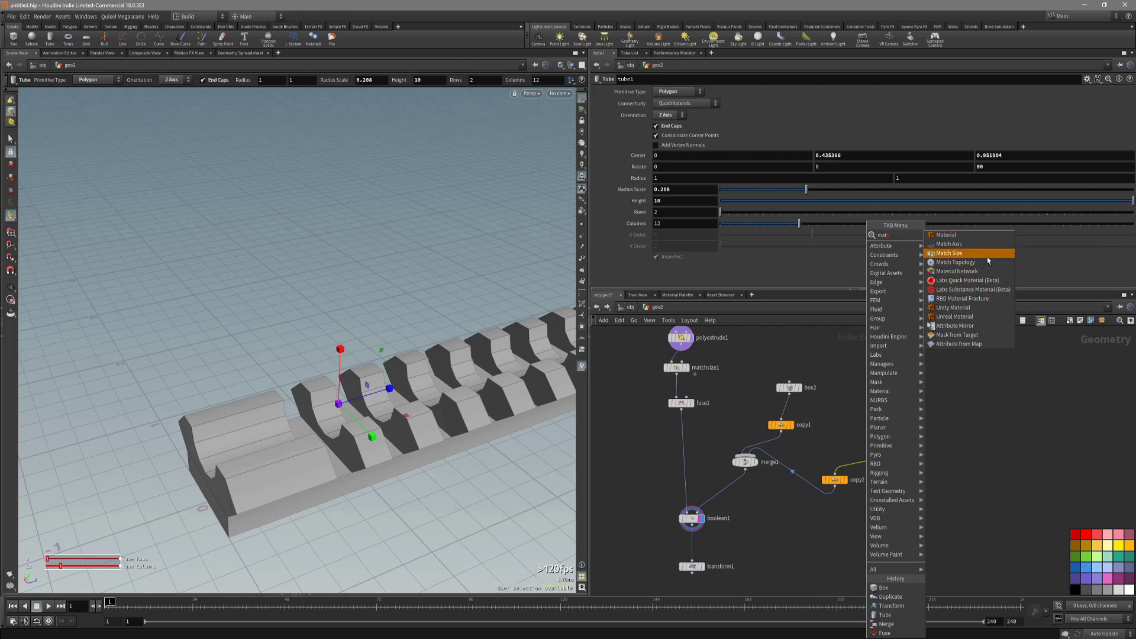
left_click(983, 257)
left_click(867, 469)
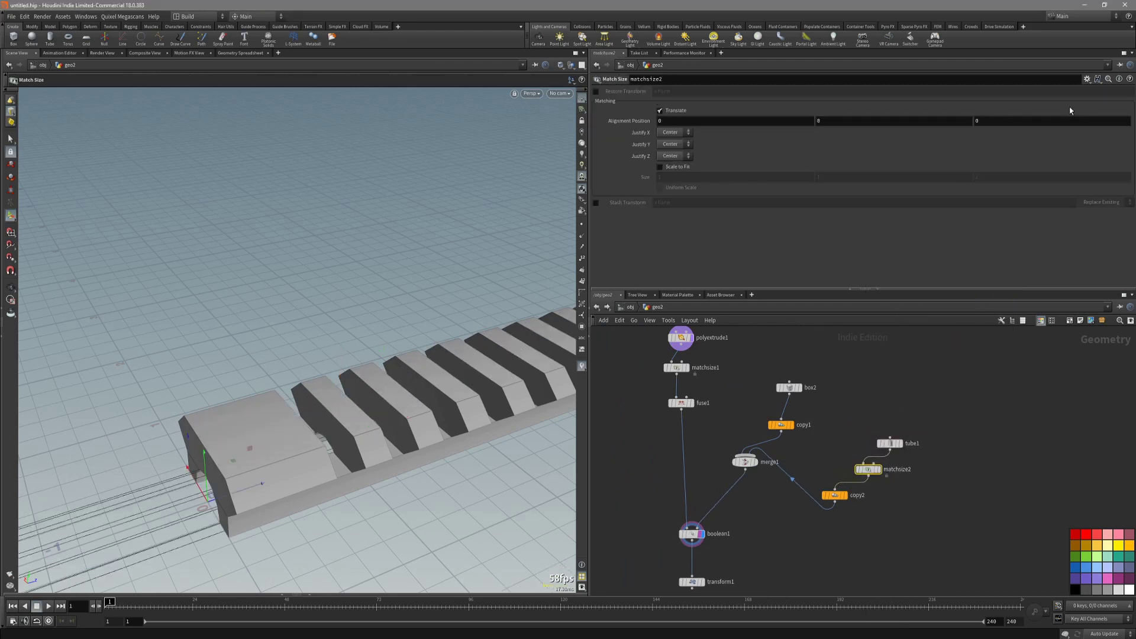
Apply the preset justifying matchsize2 to Min in Y and Z, and raise its Y alignment position to 0.25849.
left_click(1087, 79)
left_click(1010, 273)
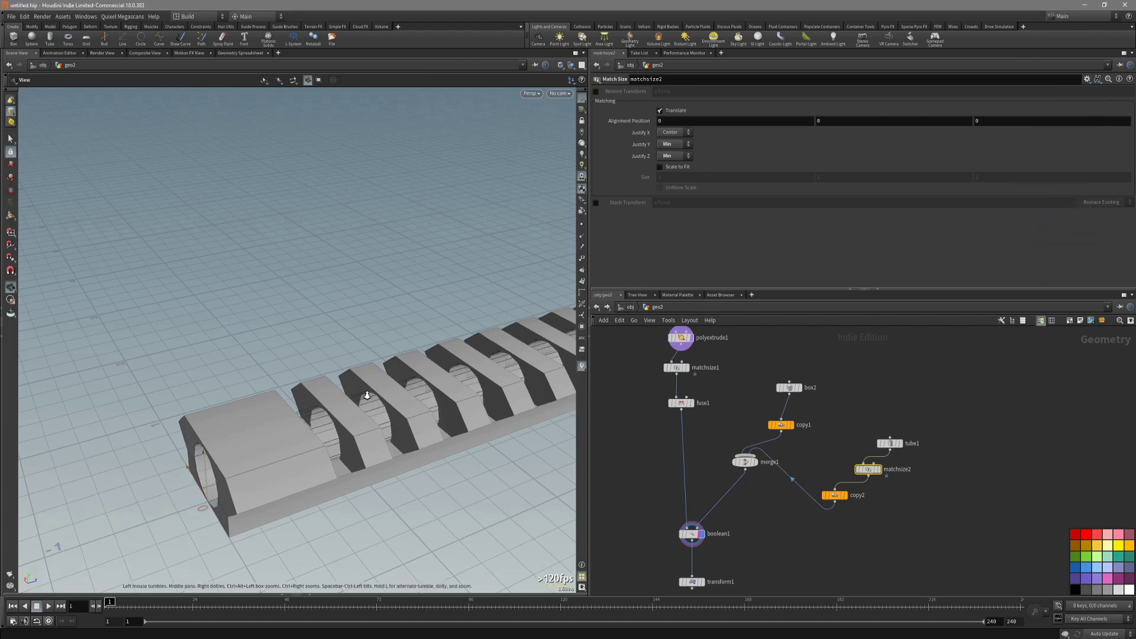
left_click_drag(350, 427, 431, 436, "alt")
left_click_drag(235, 464, 307, 407)
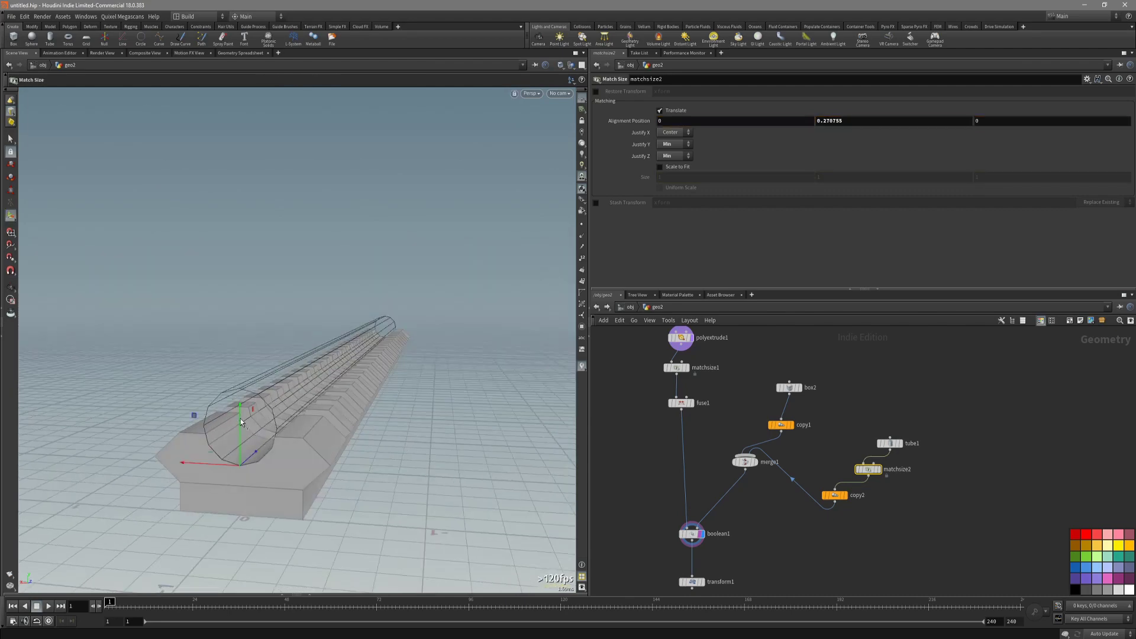
left_click_drag(240, 415, 240, 420)
Examine how the tube lines up with both ends of the beam in the side and perspective views.
left_click_drag(266, 413, 281, 424, "alt")
key("space+4")
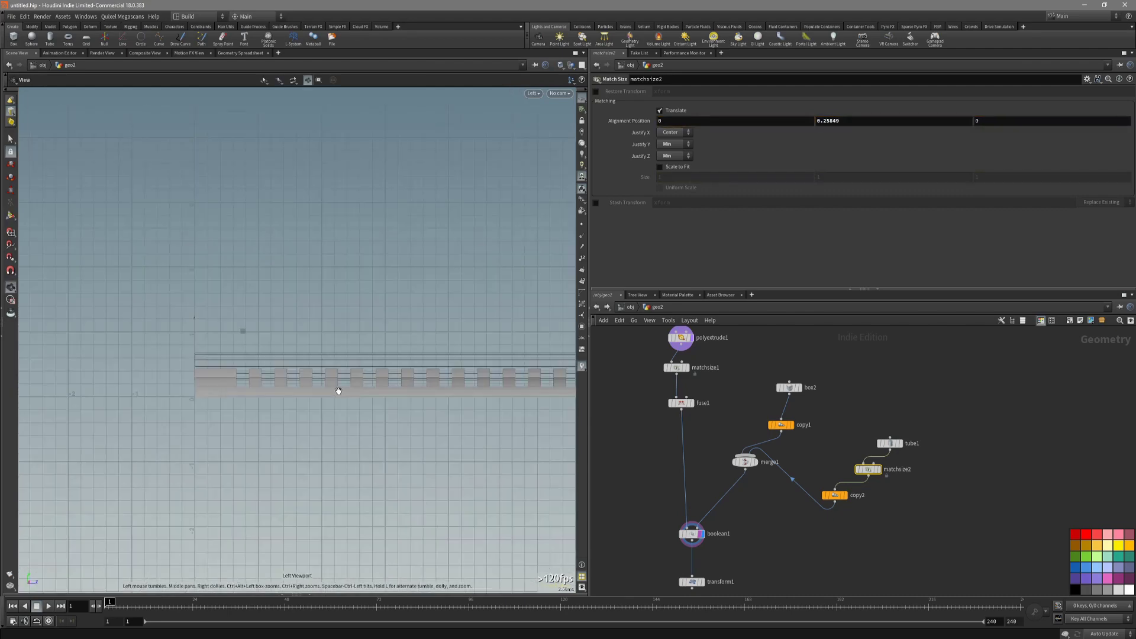
middle_click_drag(370, 362, 195, 358, "alt")
middle_click_drag(473, 359, 320, 362, "alt")
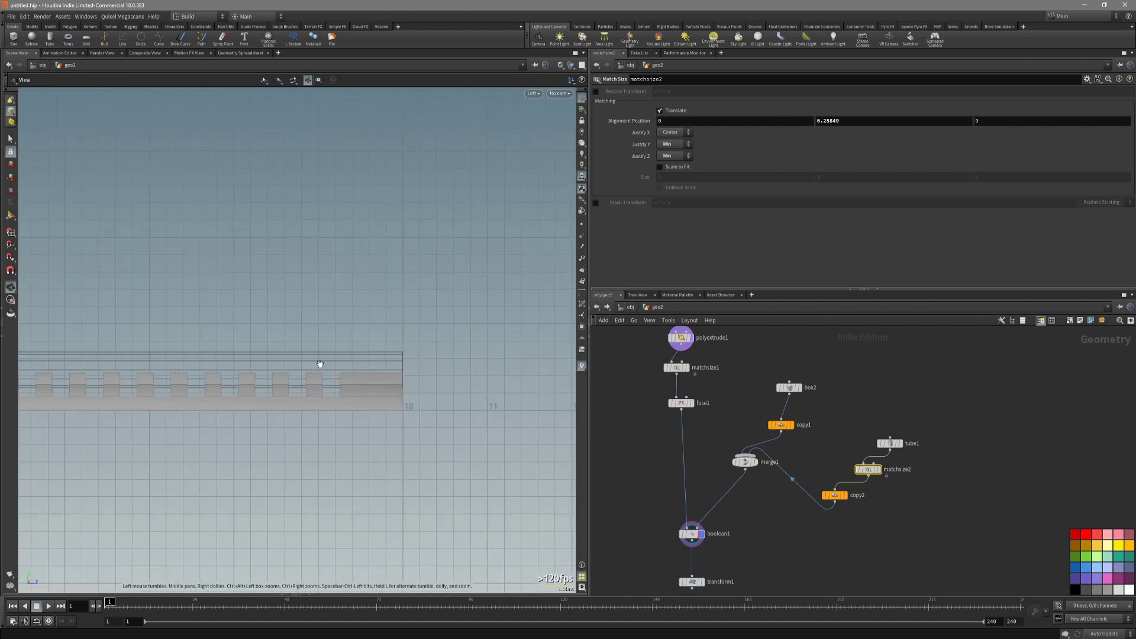
right_click_drag(319, 362, 543, 368, "alt")
right_click(475, 394)
left_click(469, 360)
right_click_drag(443, 387, 370, 399, "alt")
key("space+1")
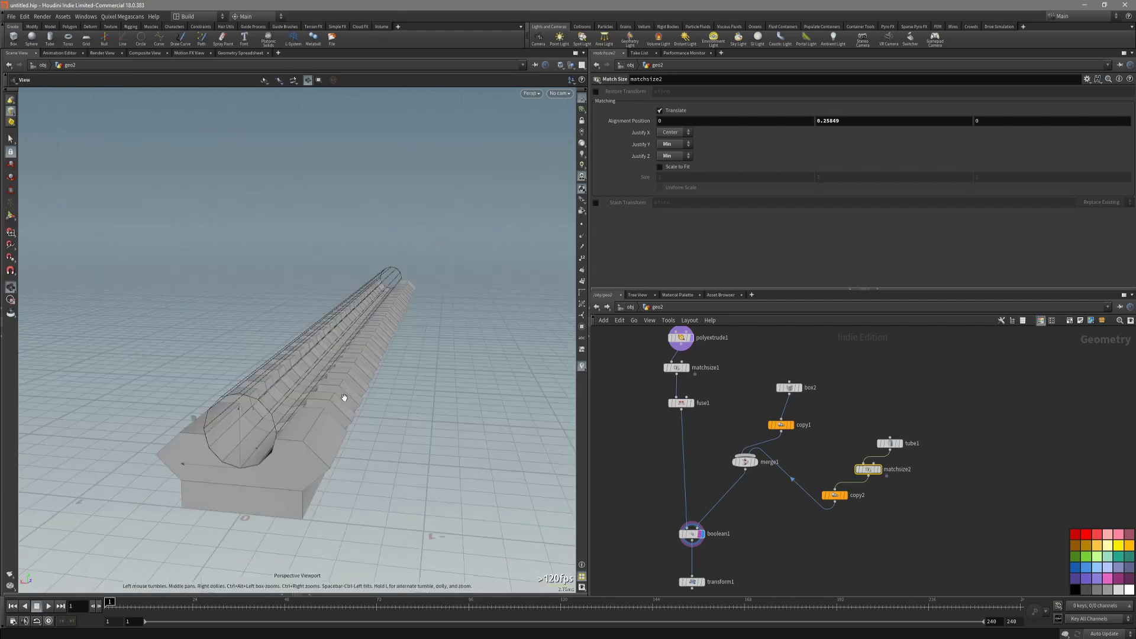
left_click_drag(342, 396, 281, 430, "alt")
key("s")
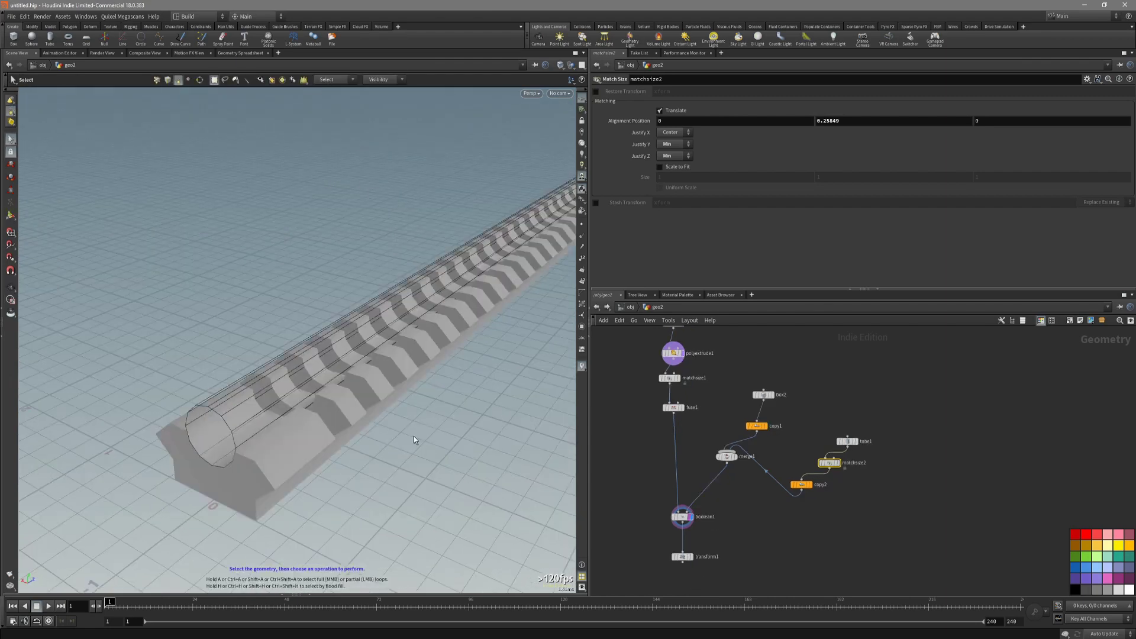